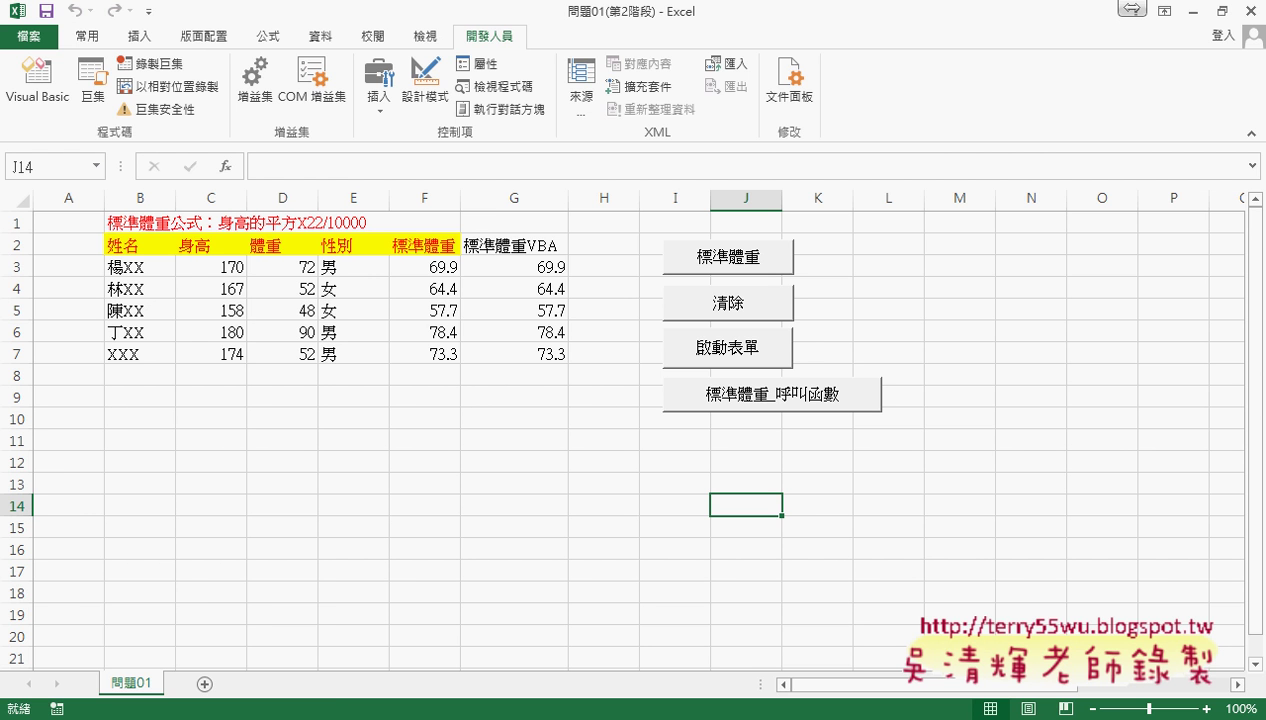
- Launch the 標準體重計算 form from the worksheet button, then close it
left_click(249, 600)
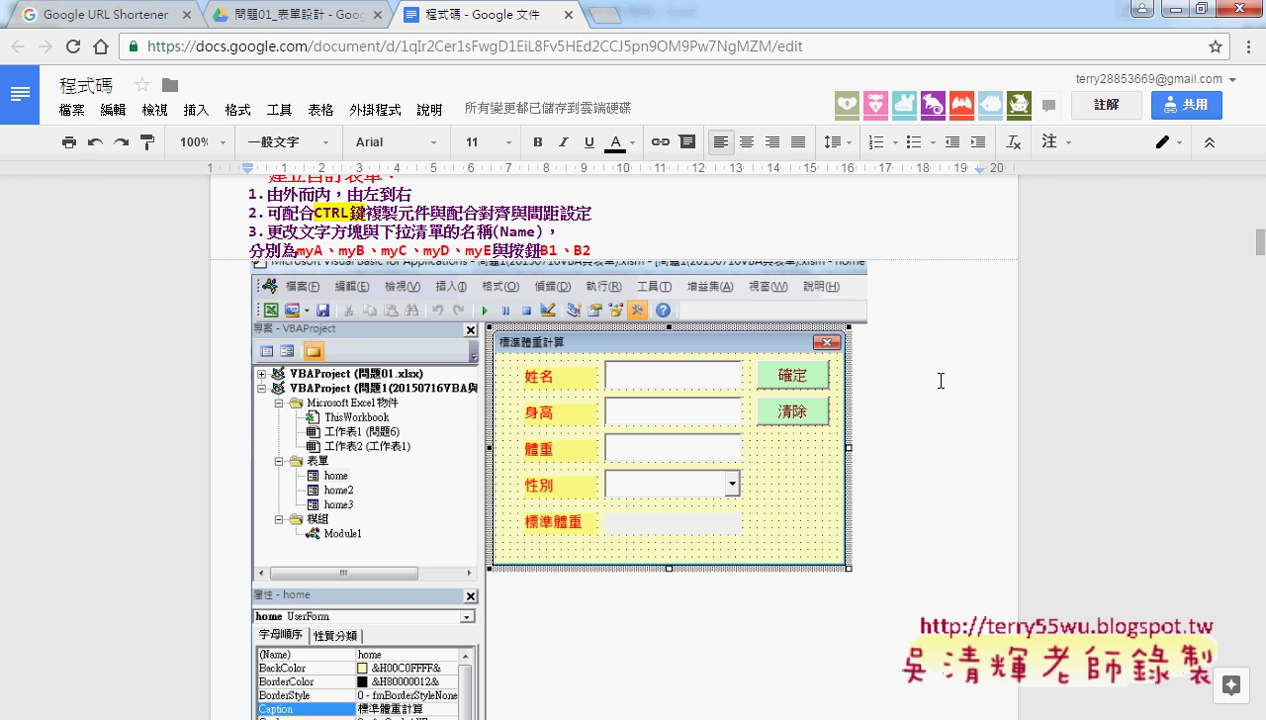
left_click(1166, 10)
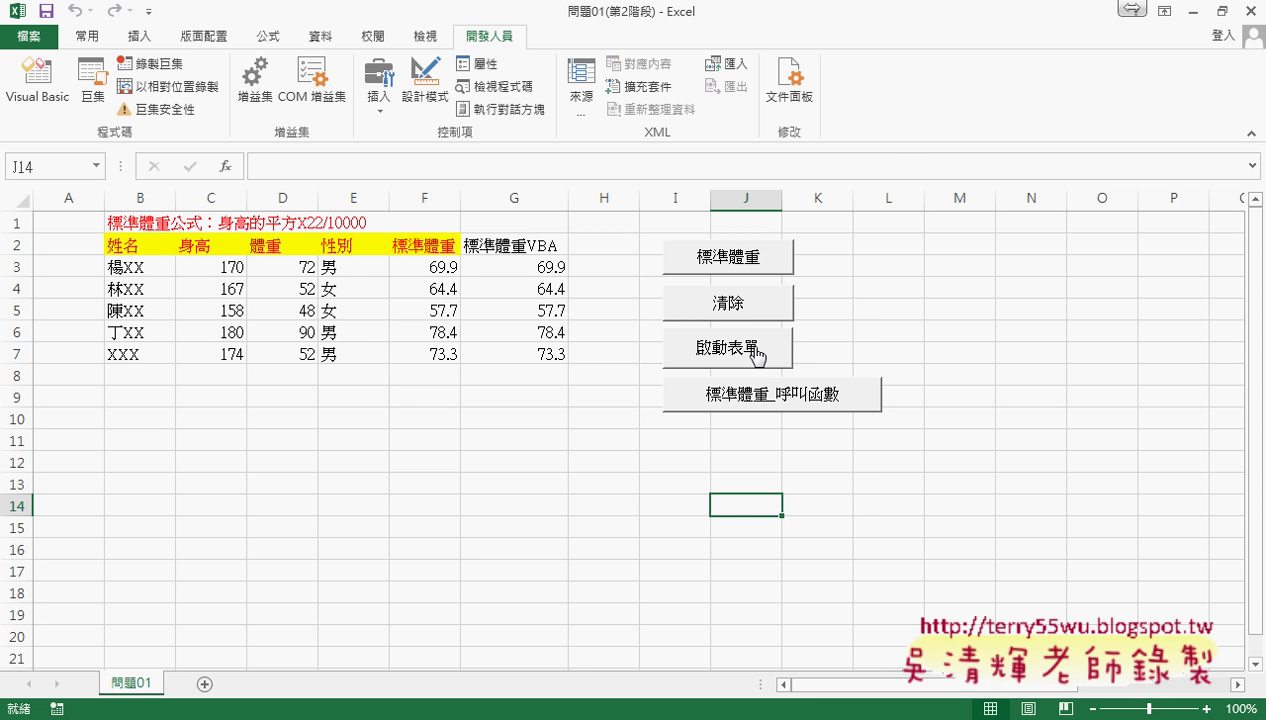
left_click(757, 355)
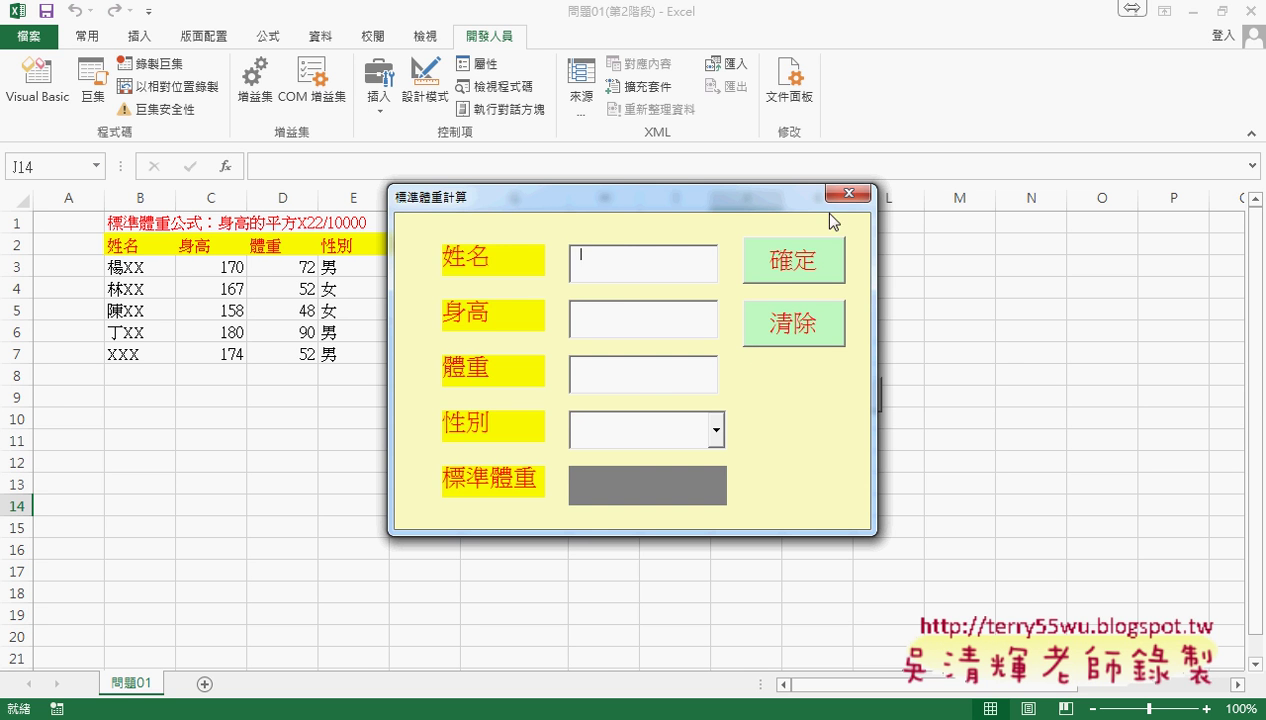
left_click(848, 193)
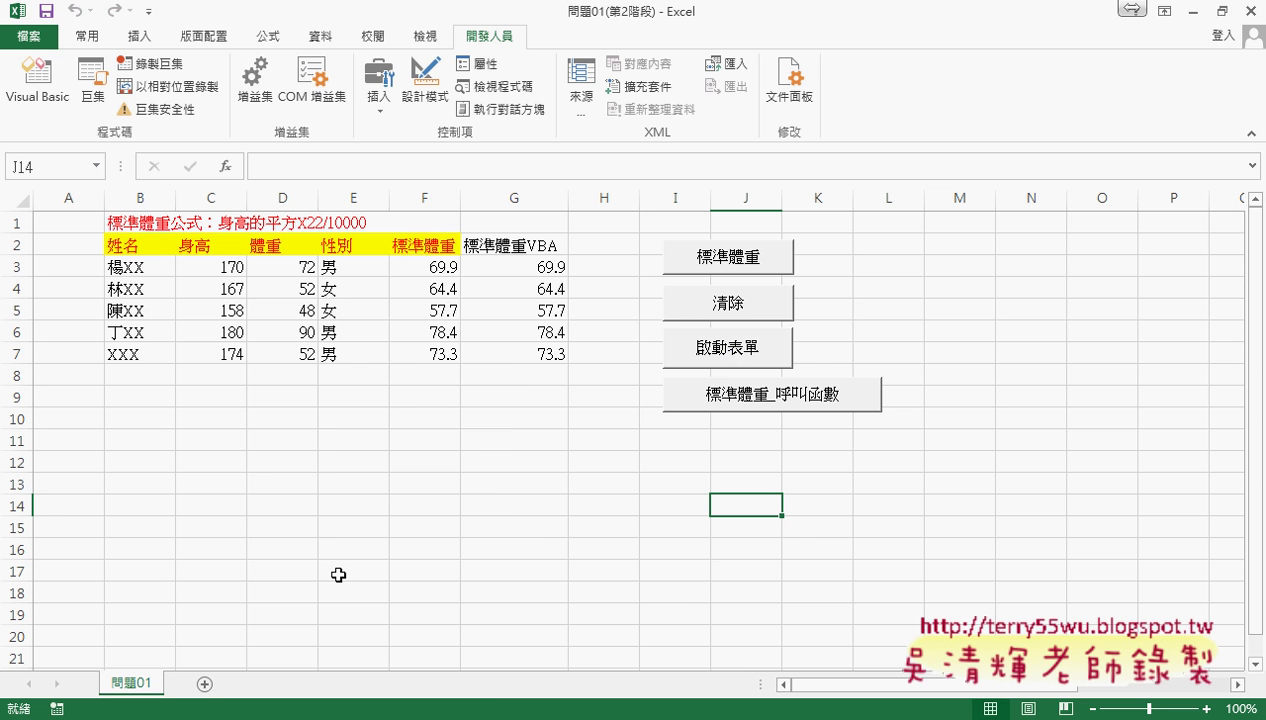
- Open the home form in the VBA editor and test-run it twice
left_click(38, 82)
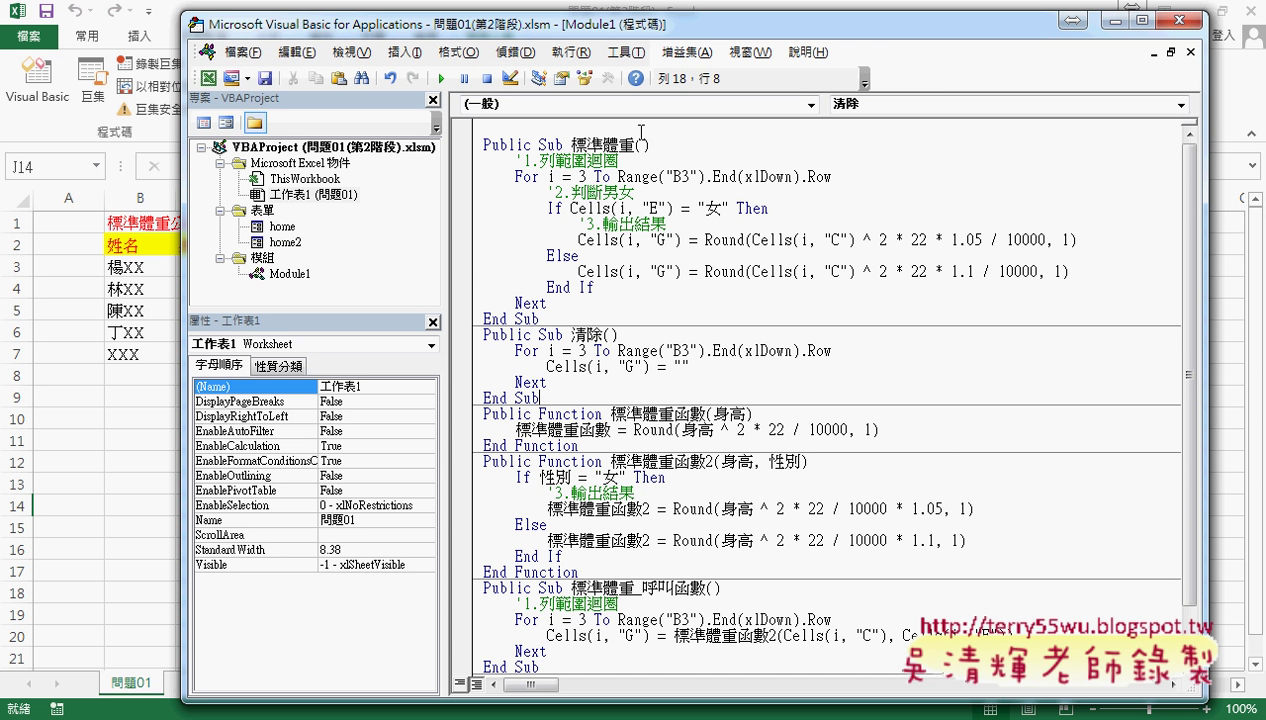
double_click(283, 228)
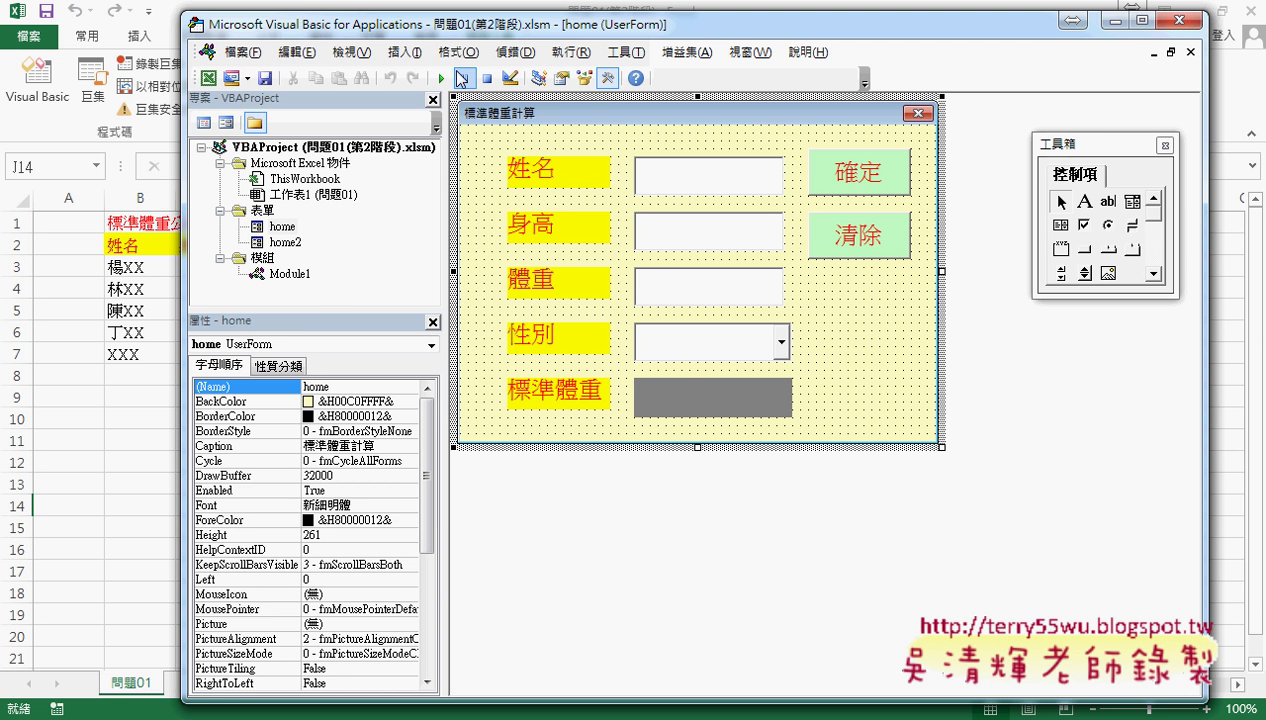
left_click(441, 78)
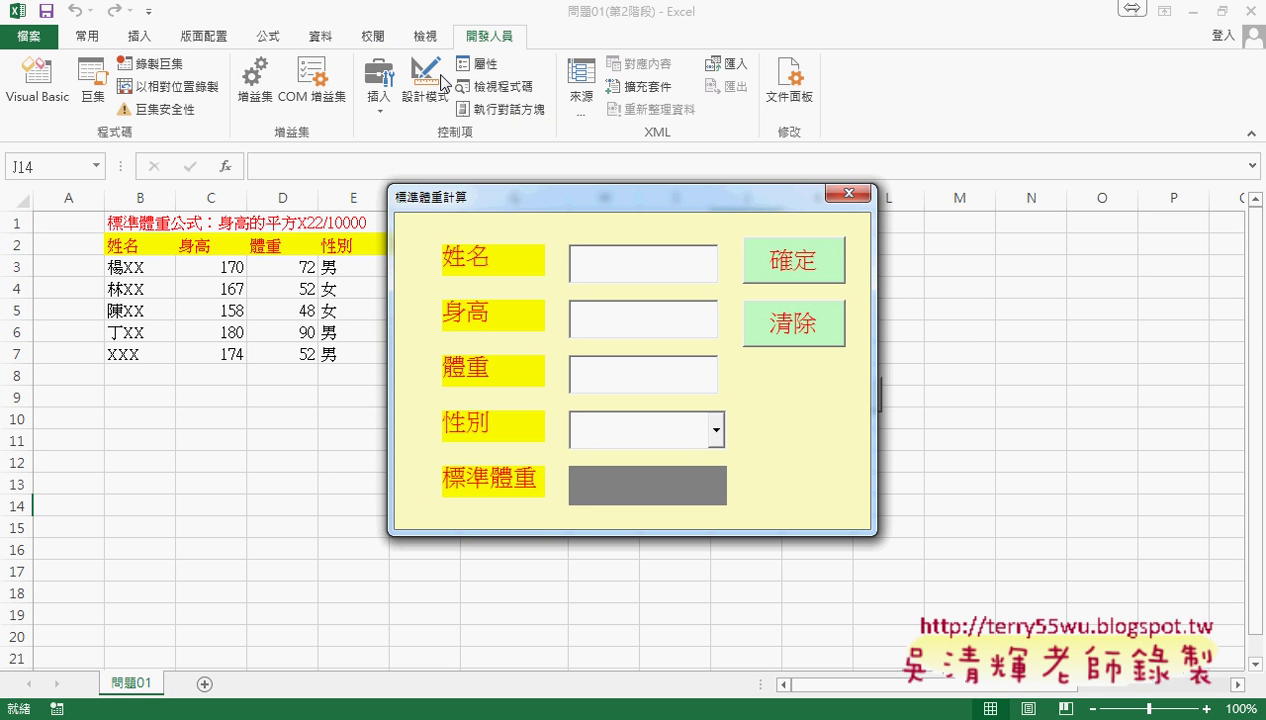
left_click(847, 193)
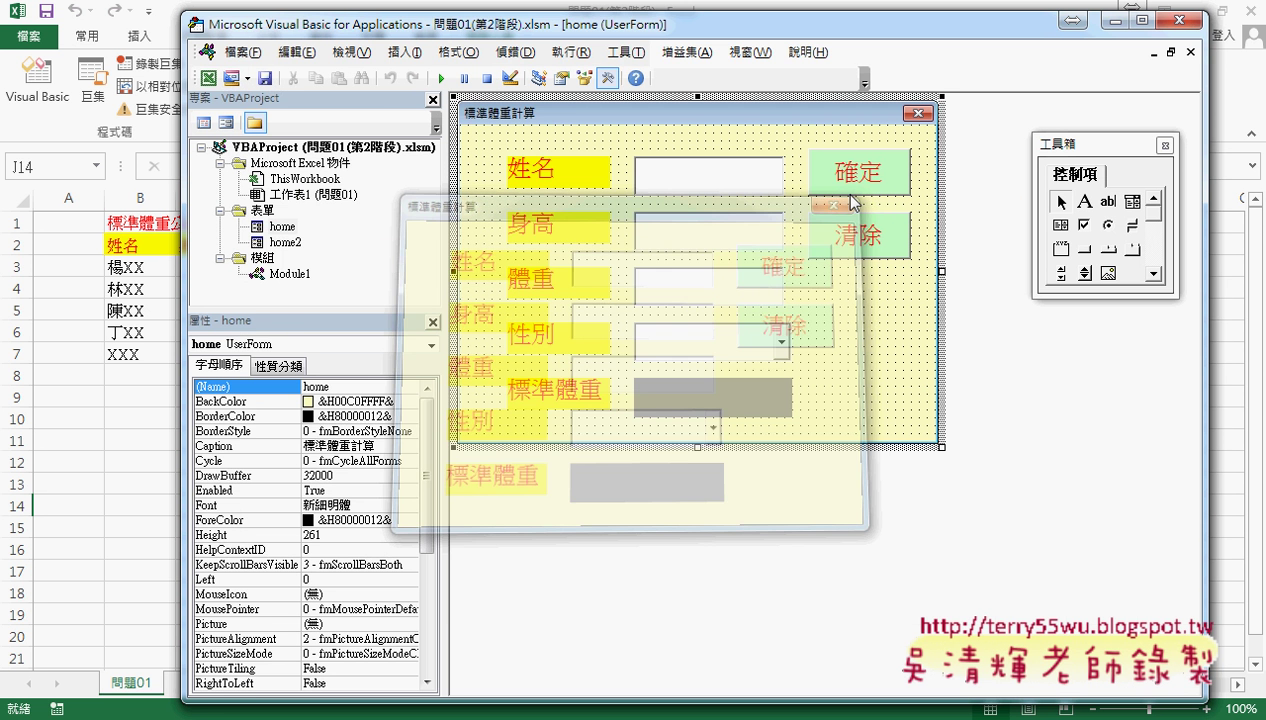
left_click(441, 78)
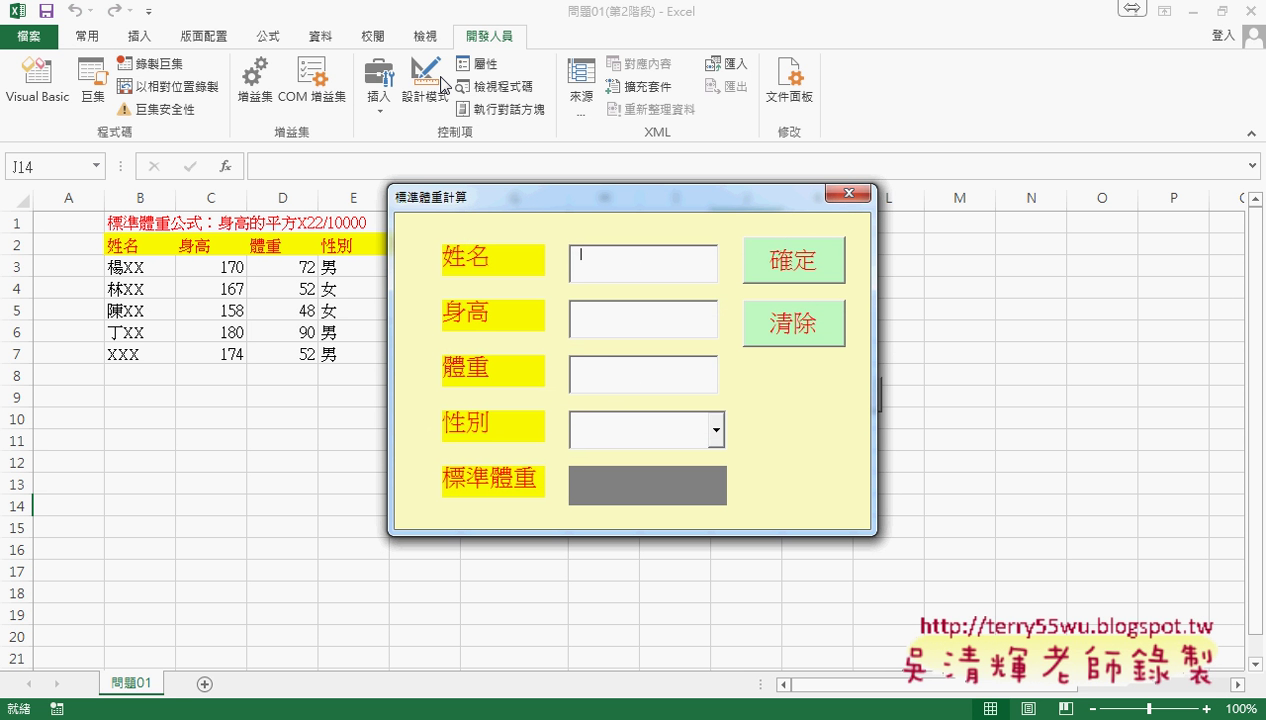
left_click(847, 193)
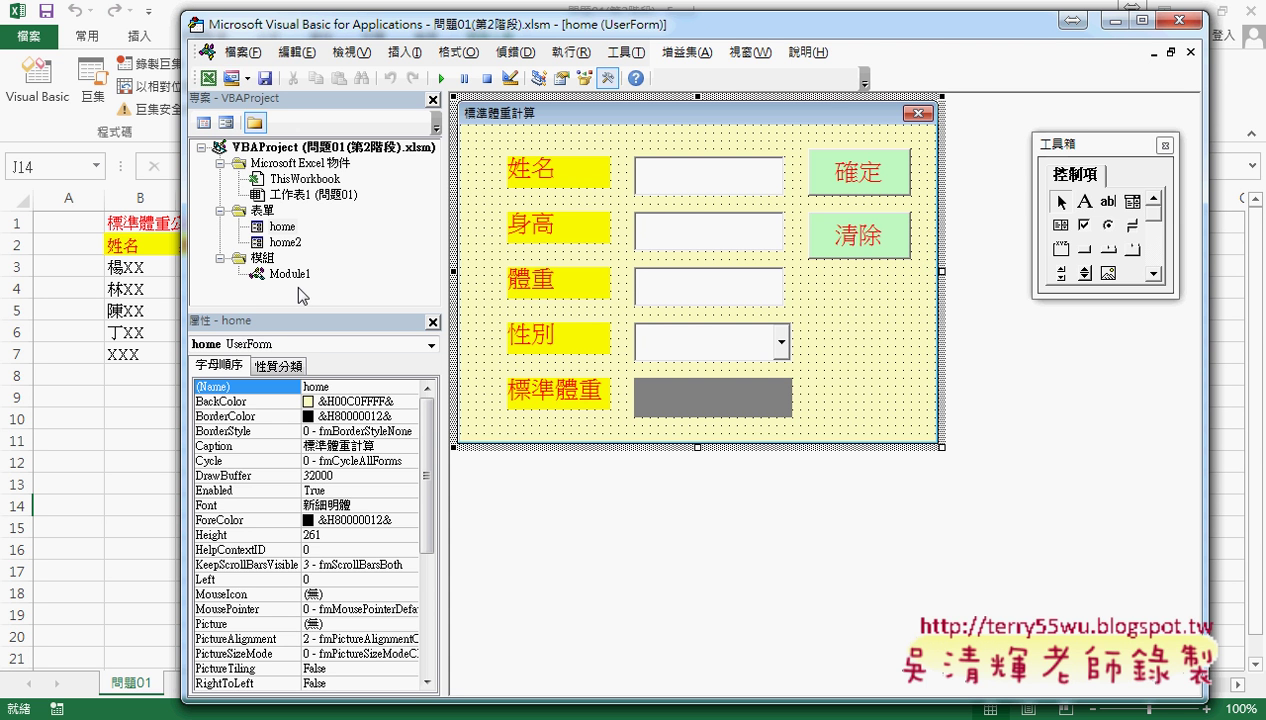
- Inspect the 啟動表單 procedure in Module1, starting and then cancelling a new procedure
double_click(284, 278)
scroll(666, 471, "down", 2)
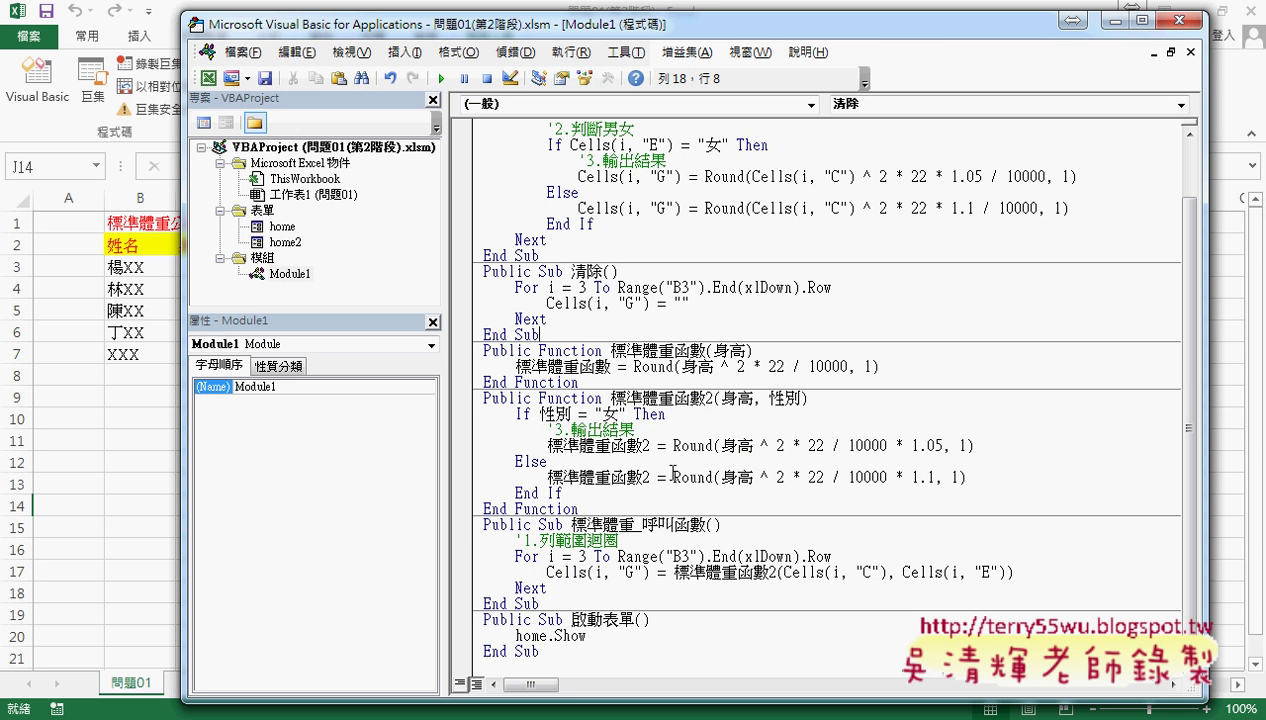
double_click(549, 620)
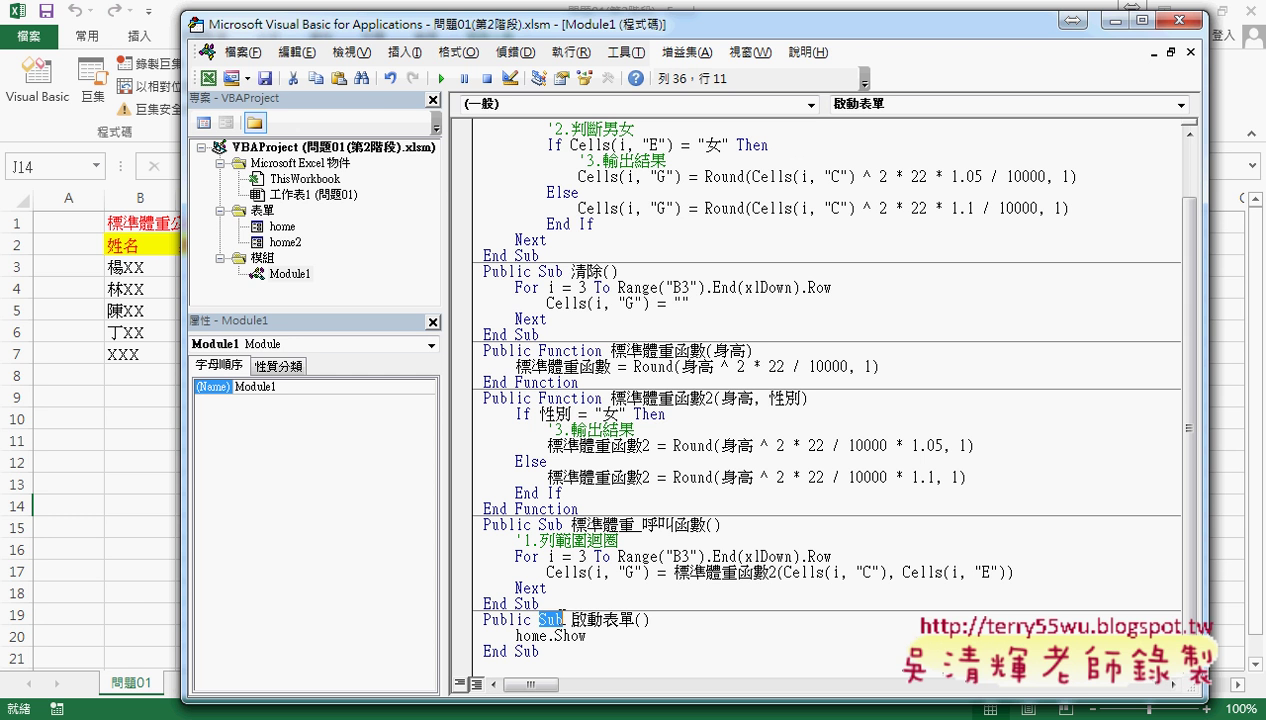
left_click(412, 55)
left_click(430, 79)
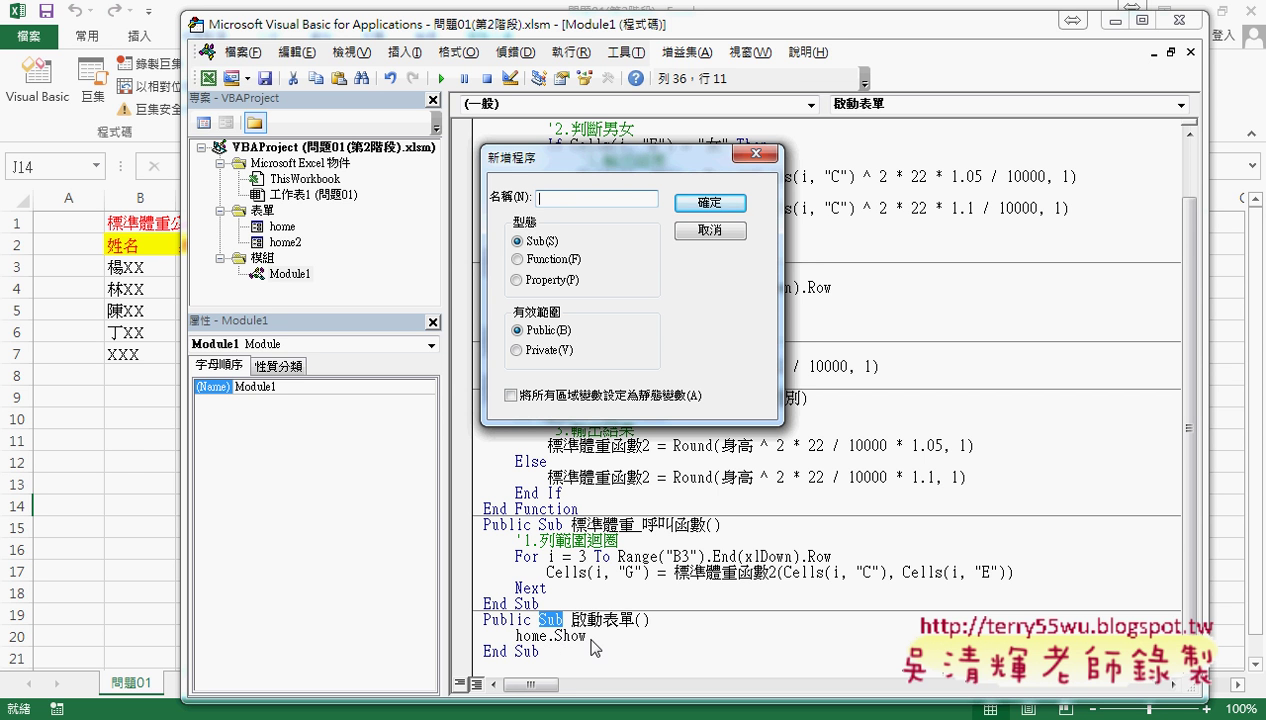
left_click(720, 231)
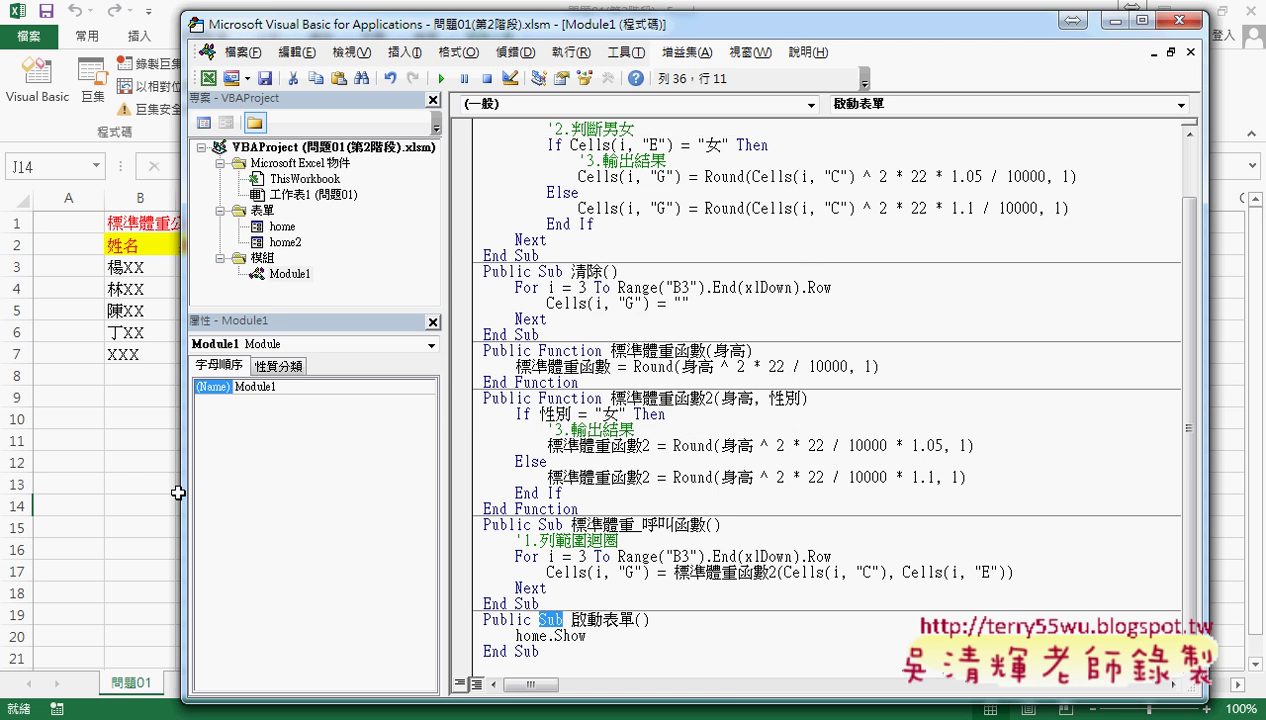
- Relaunch the 標準體重計算 form from the sheet and close it again
left_click(123, 488)
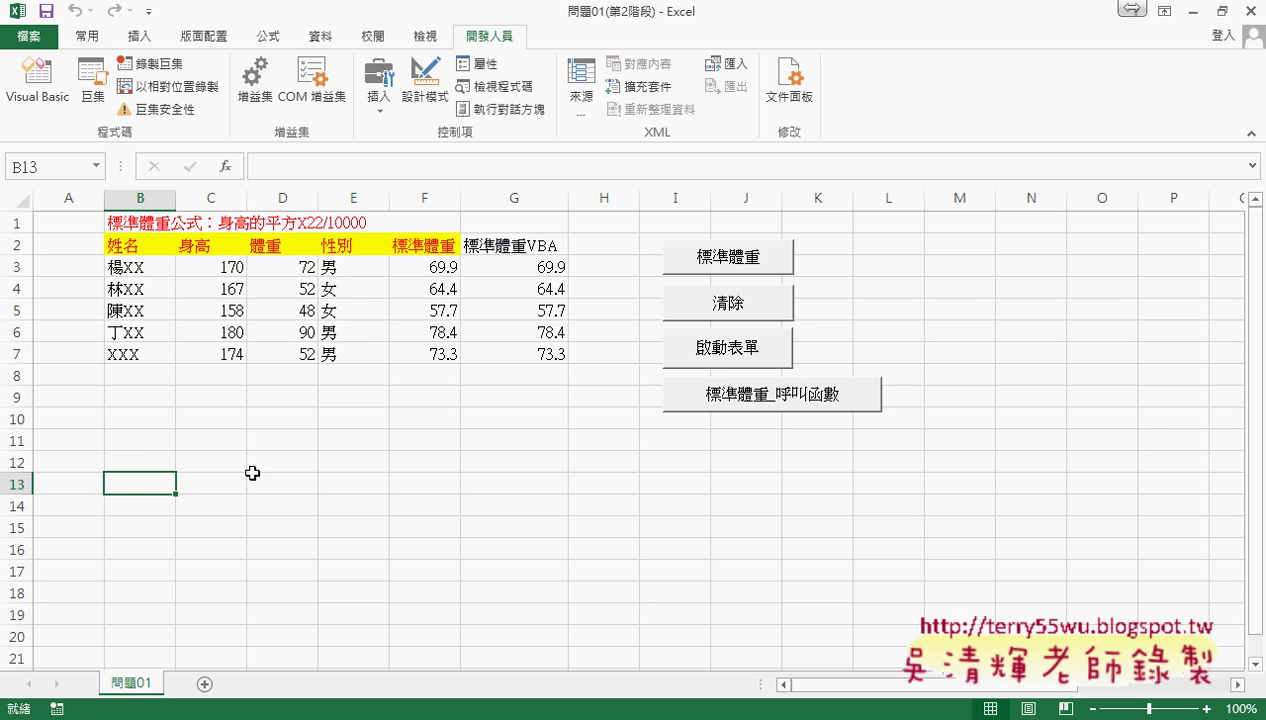
left_click(733, 352)
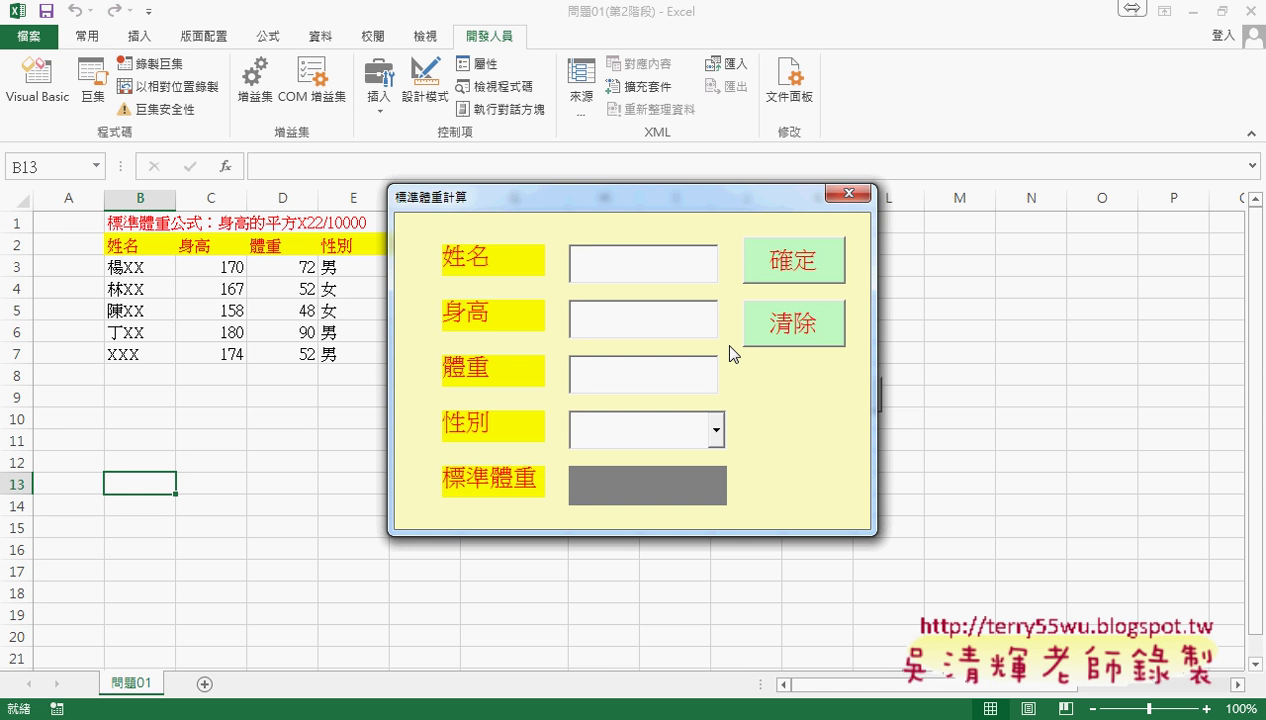
left_click(849, 195)
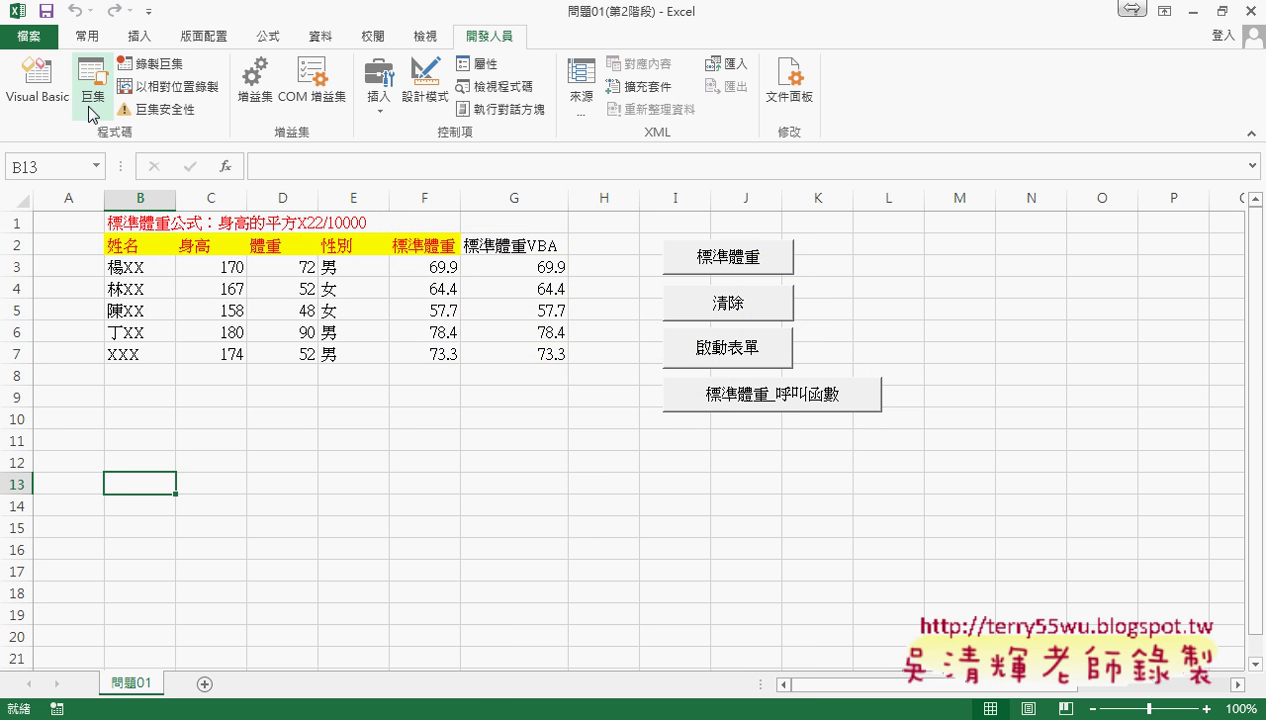
- Open the ThisWorkbook module under VBAProject in the VBA editor
left_click(37, 80)
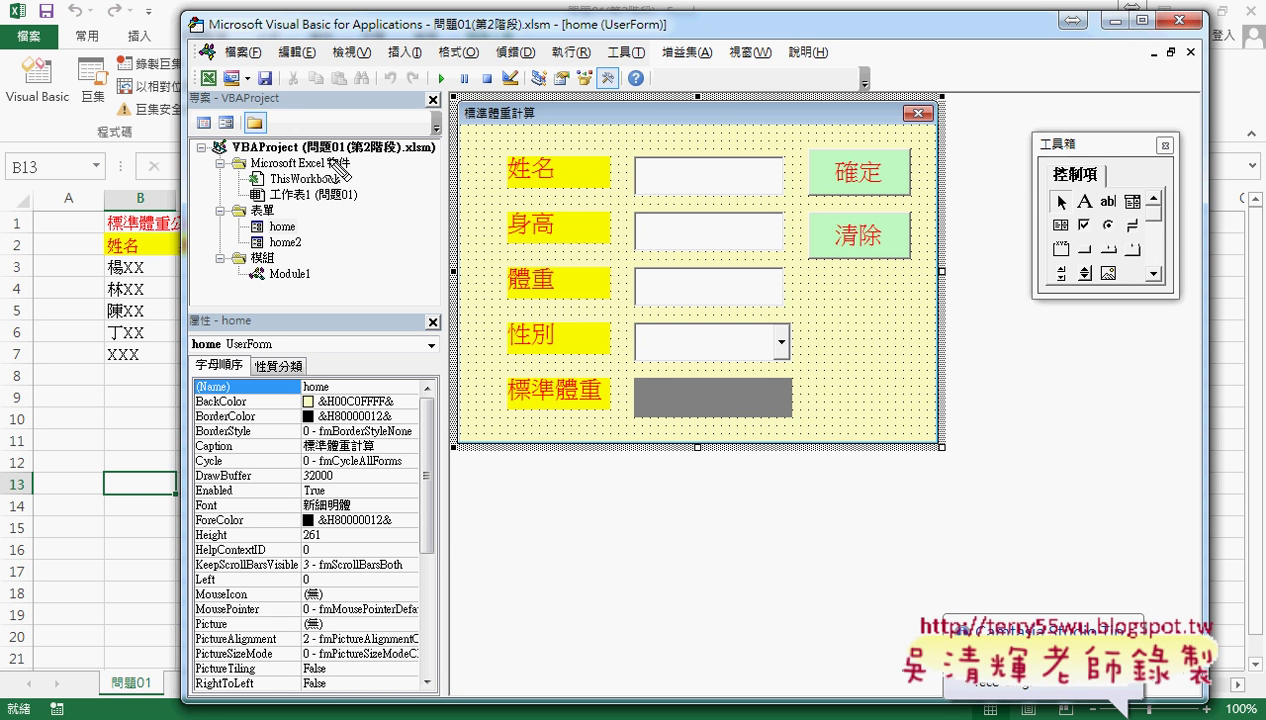
left_click_drag(202, 162, 305, 150)
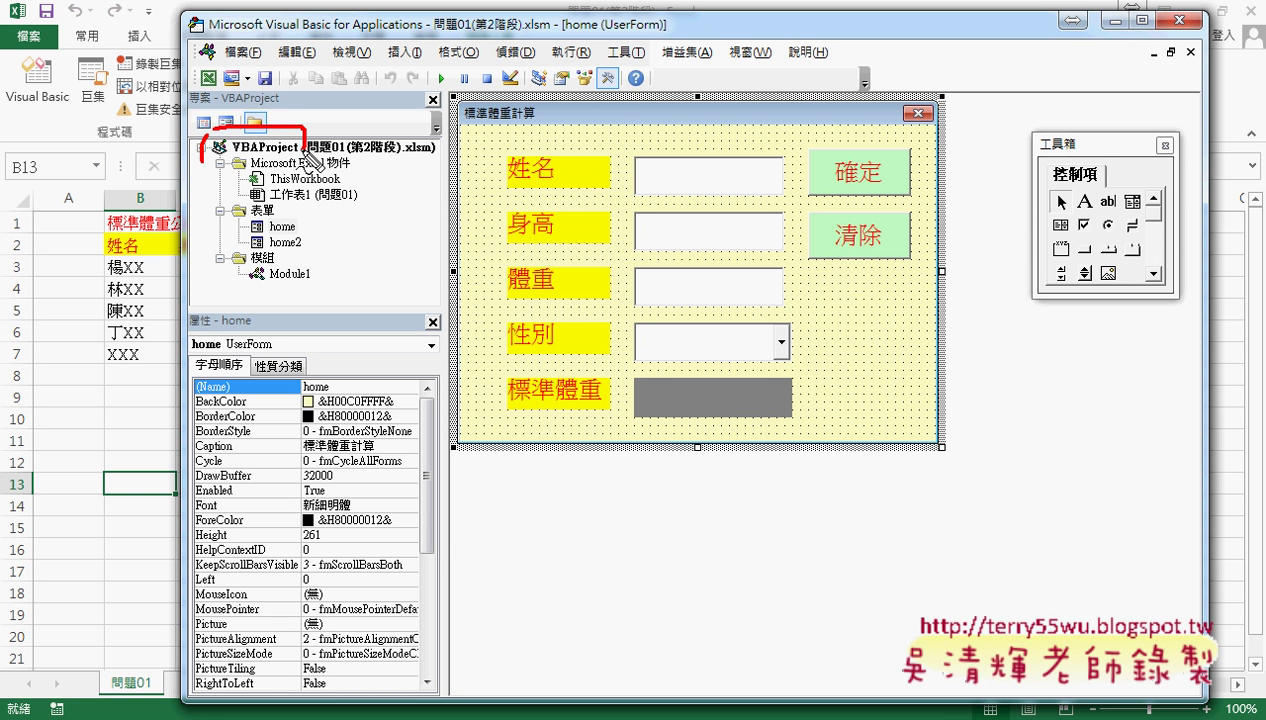
left_click_drag(267, 188, 354, 182)
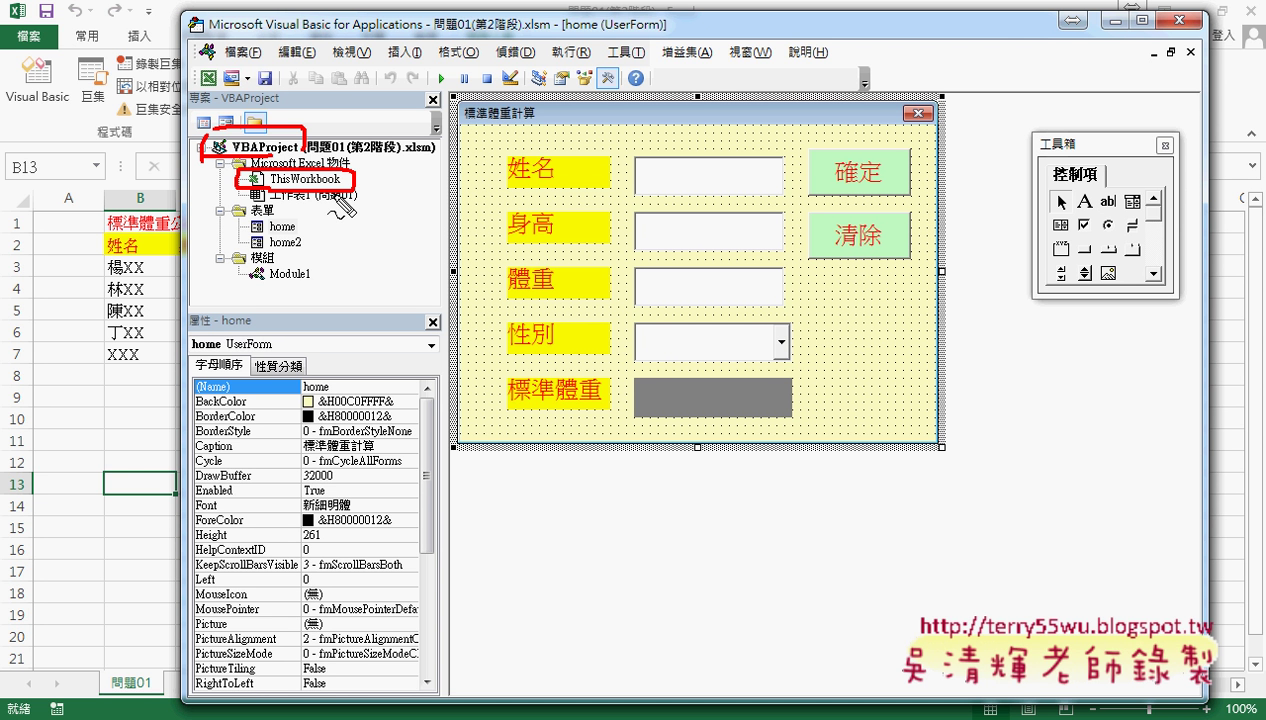
key("Escape")
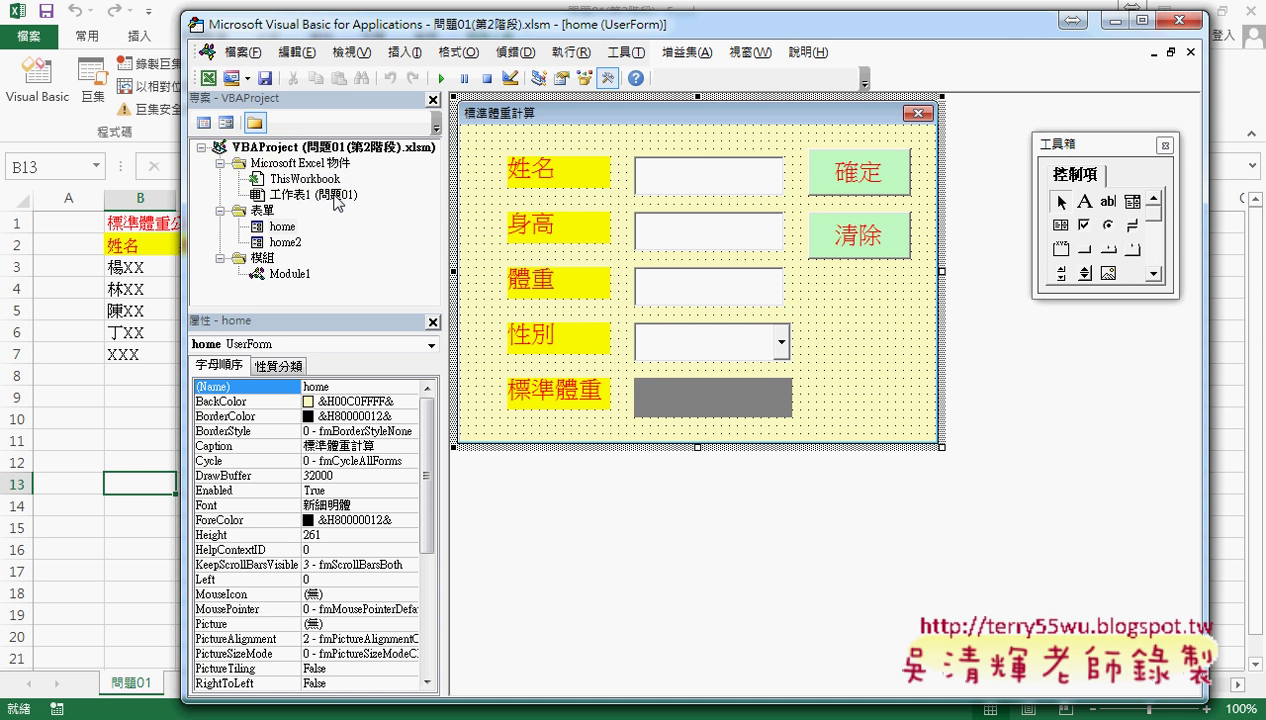
double_click(318, 179)
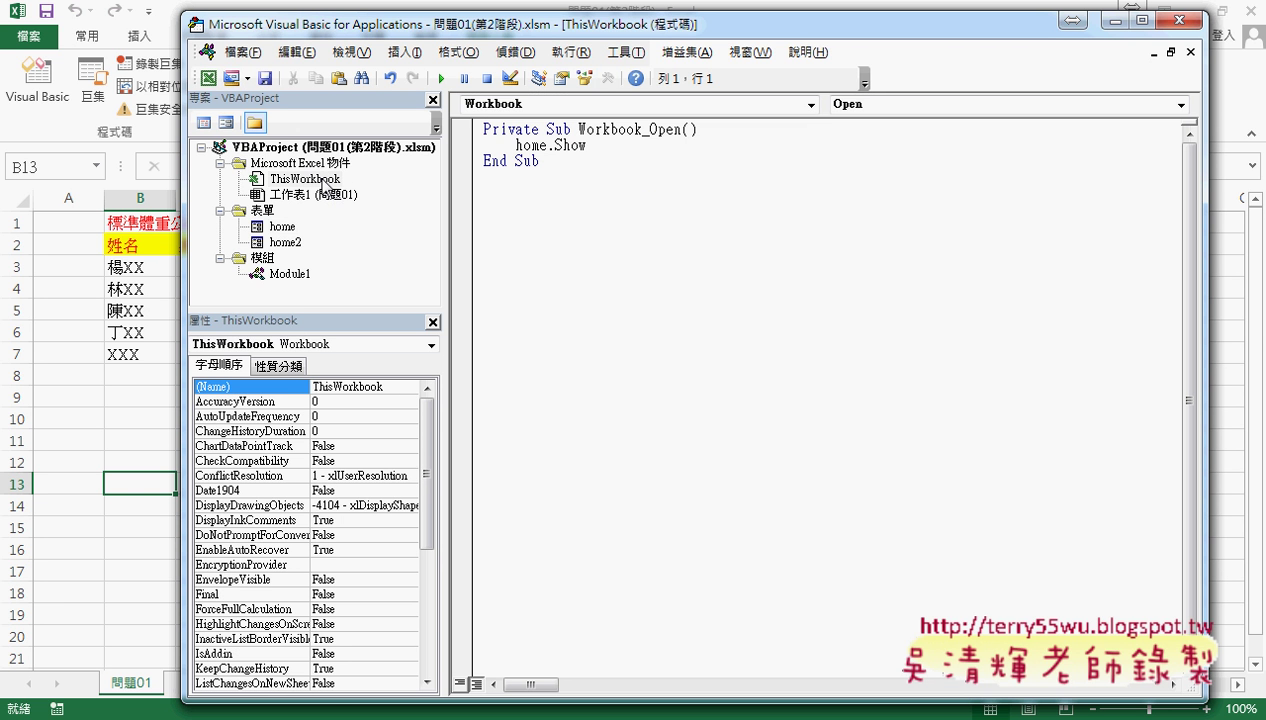
- Delete all existing code in the ThisWorkbook module
left_click(563, 100)
left_click(564, 99)
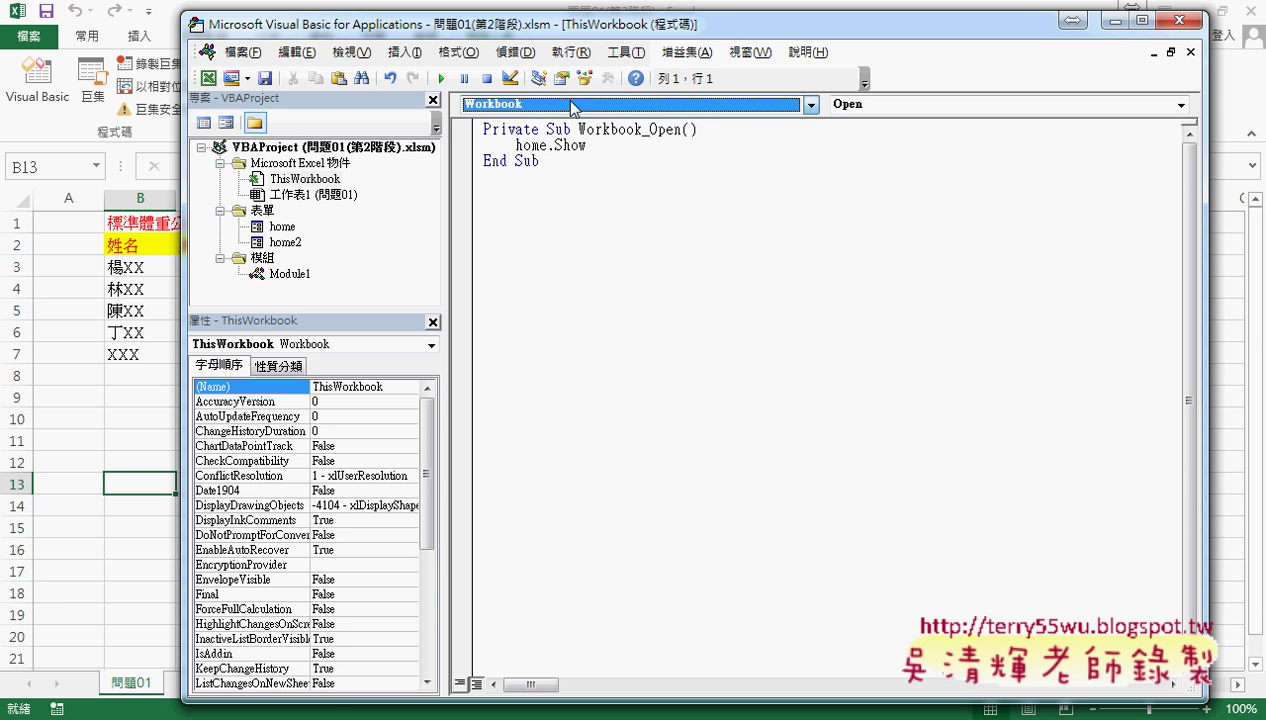
key("ctrl+a")
key("Delete")
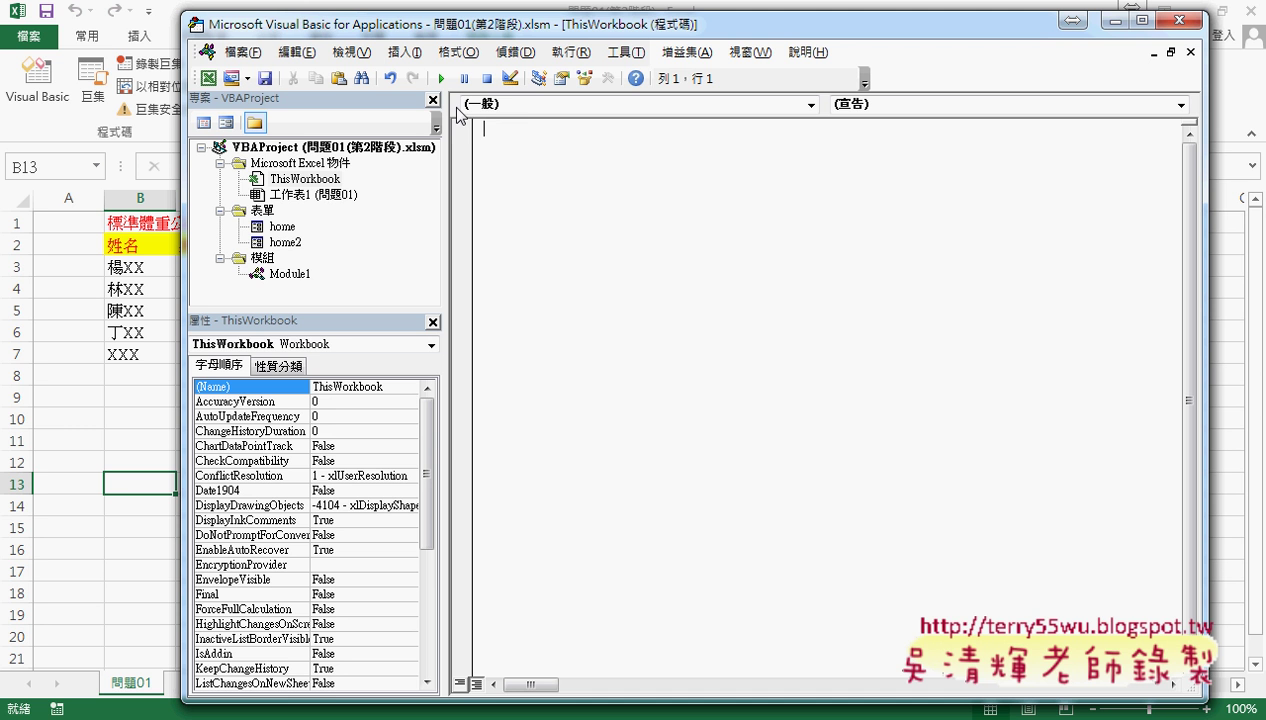
- Create a Workbook_Open procedure stub from the Workbook object and its Open event
left_click(532, 104)
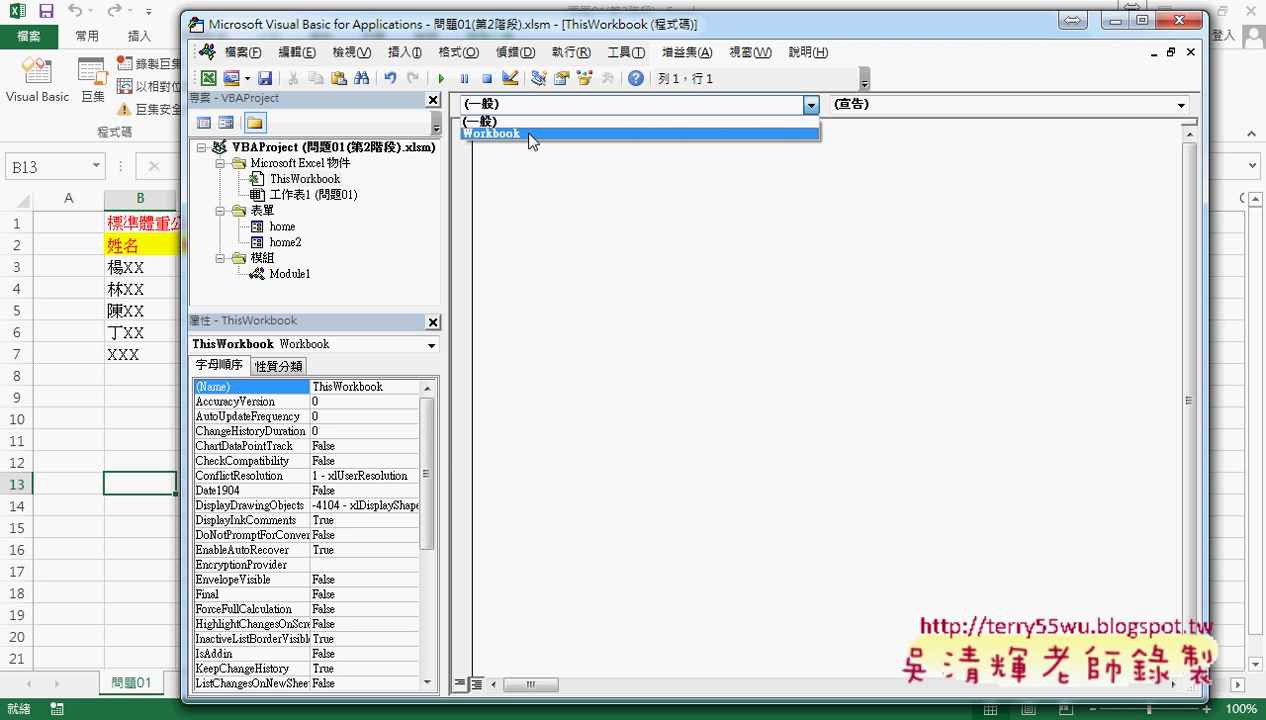
left_click(530, 134)
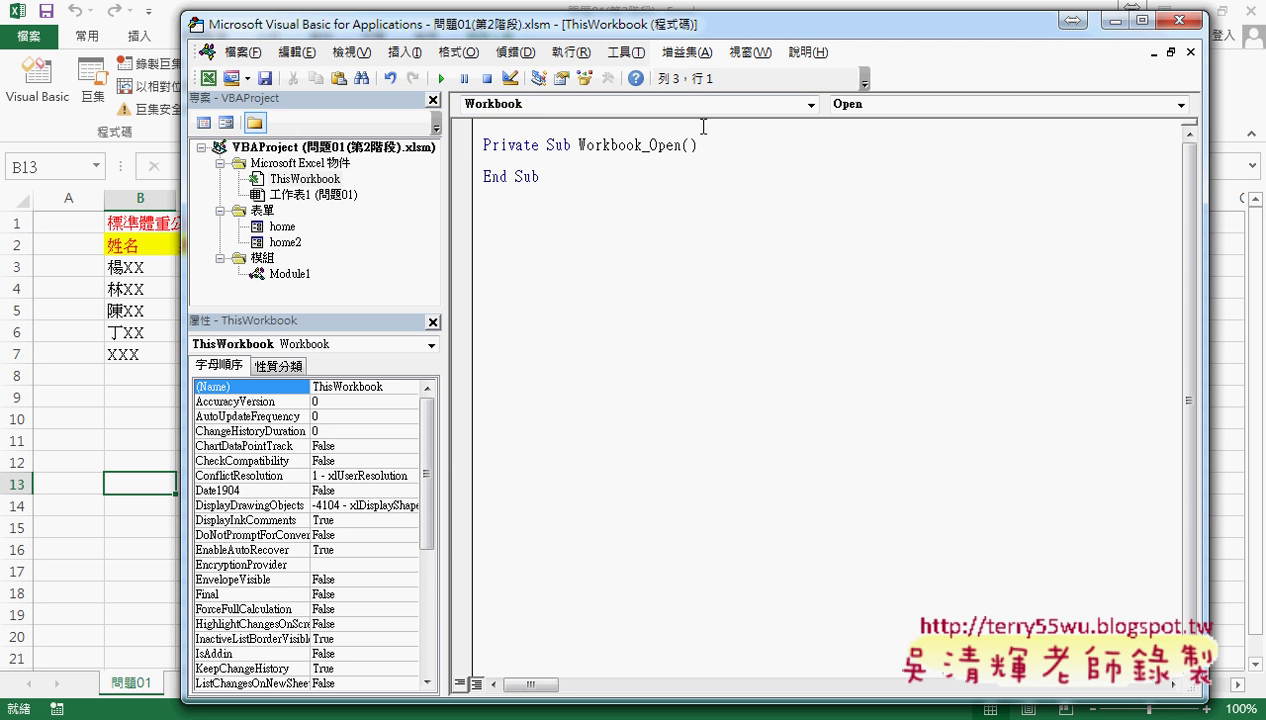
left_click(915, 112)
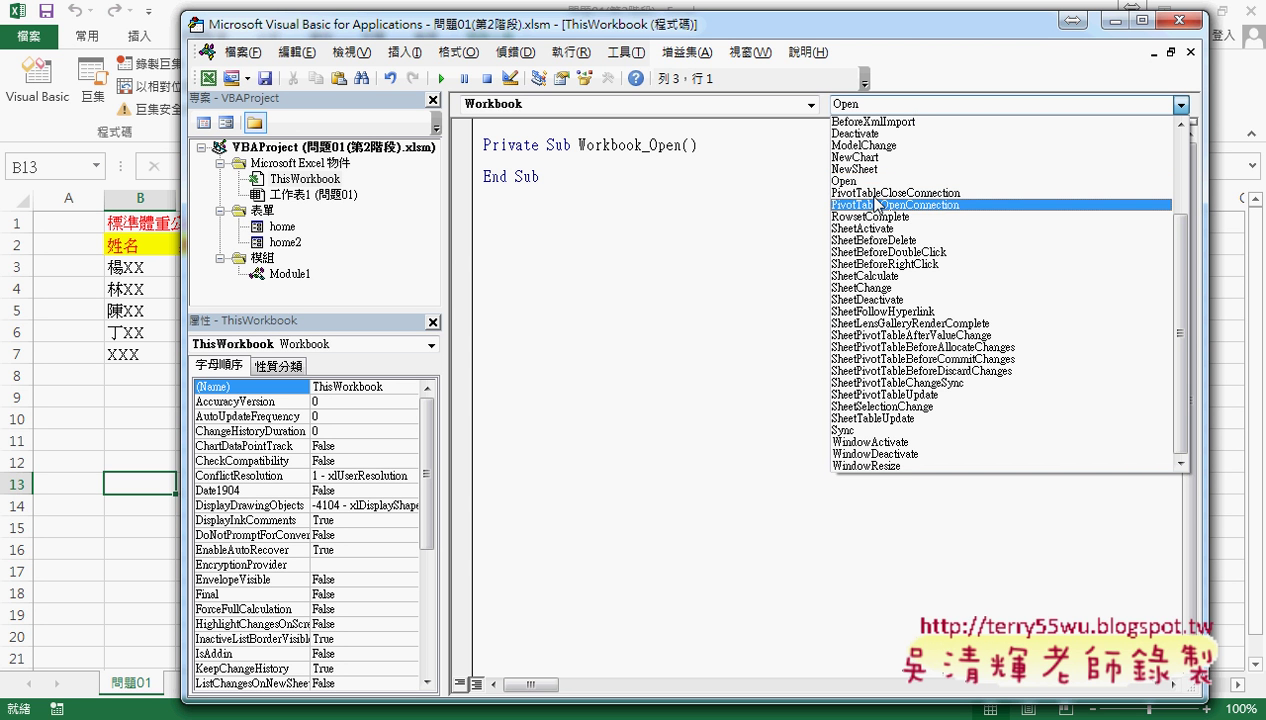
left_click(859, 182)
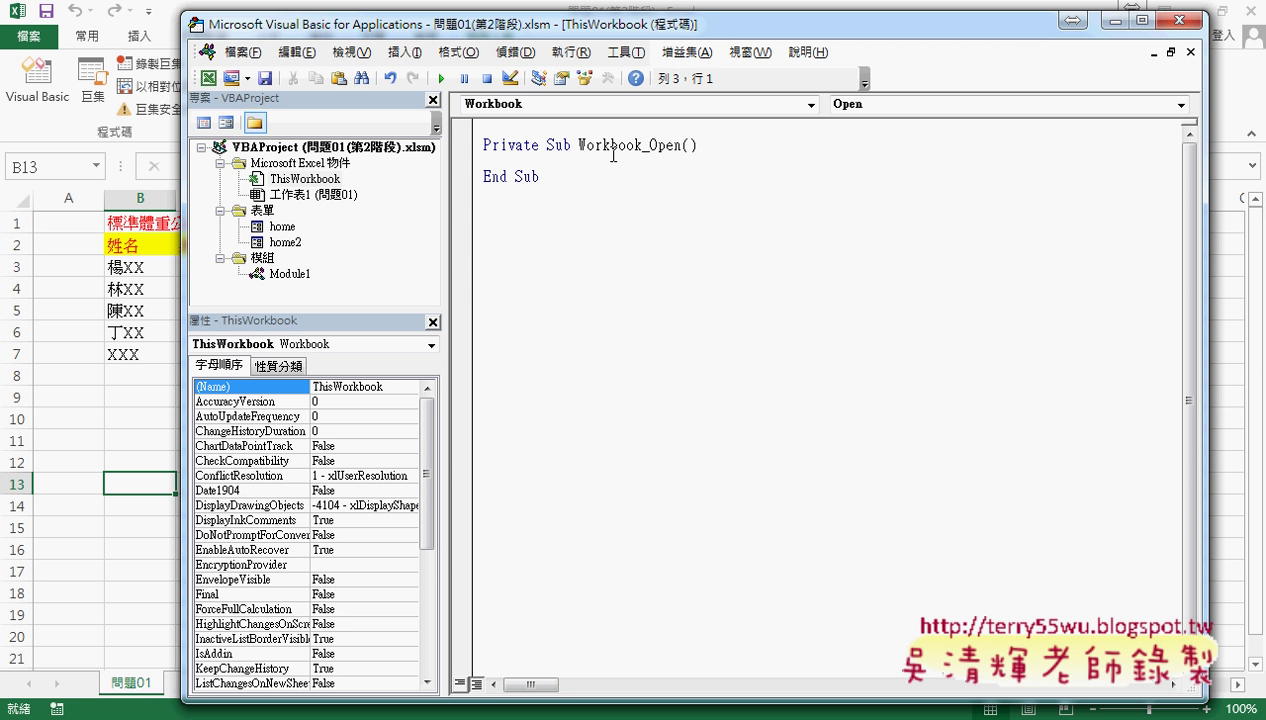
- Enter home.Show inside Workbook_Open and close the VBA editor
key("Tab")
type("ci")
key("Escape")
type("home.")
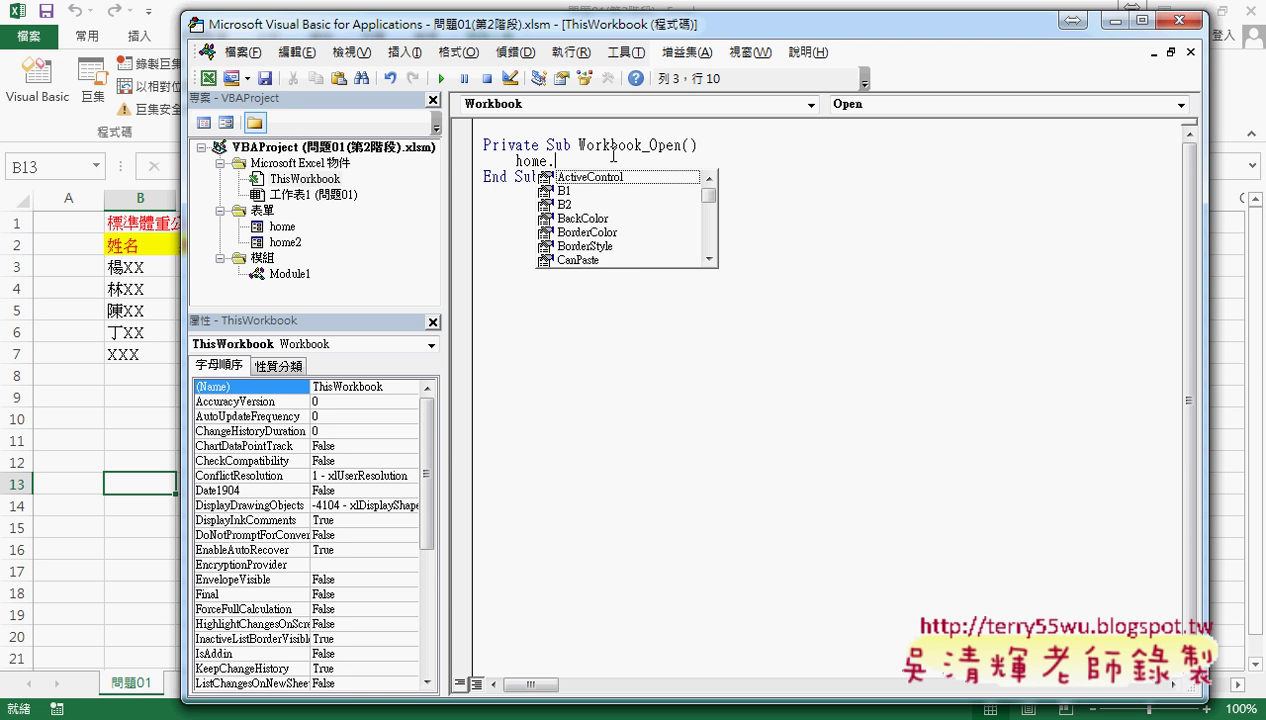
type("sh")
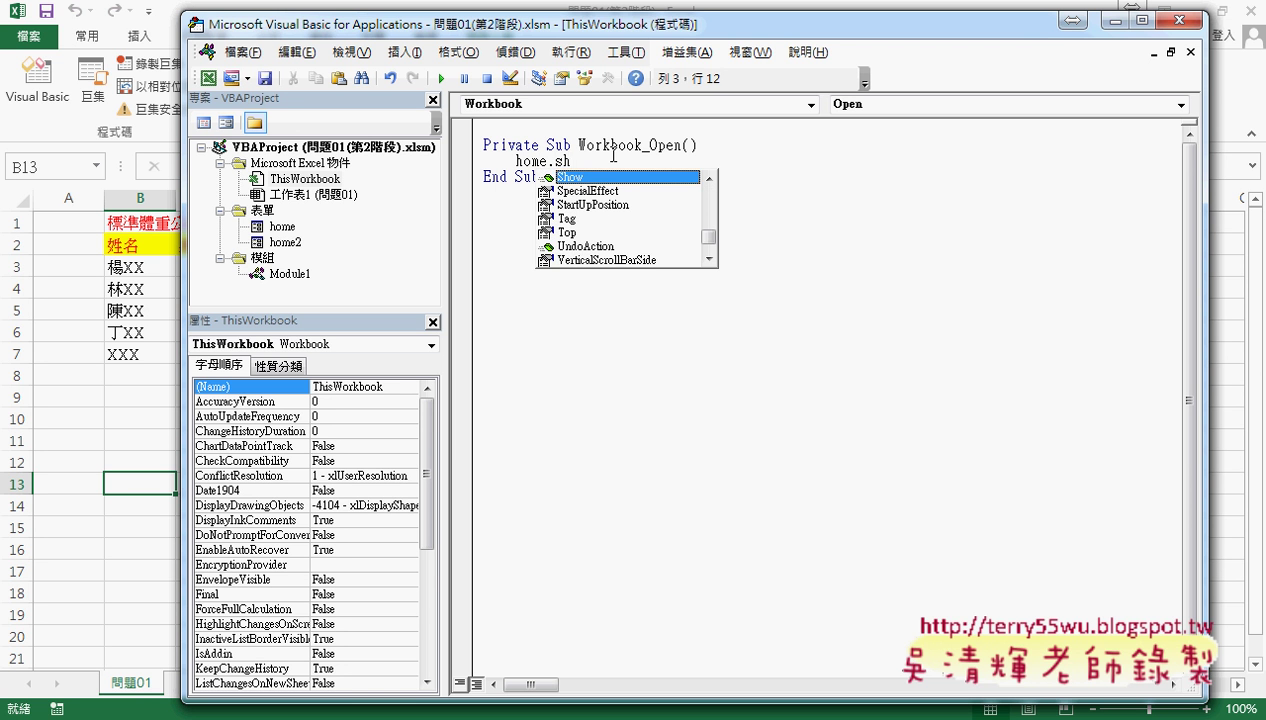
left_click(811, 300)
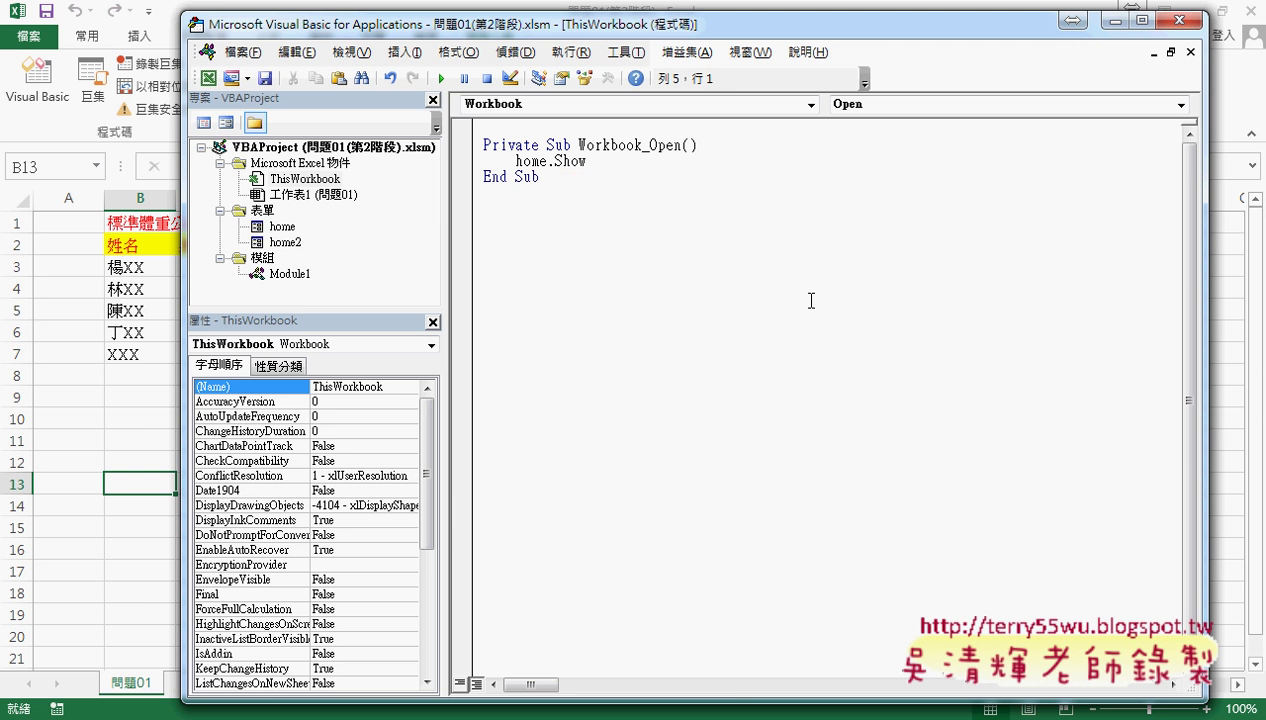
left_click(1188, 27)
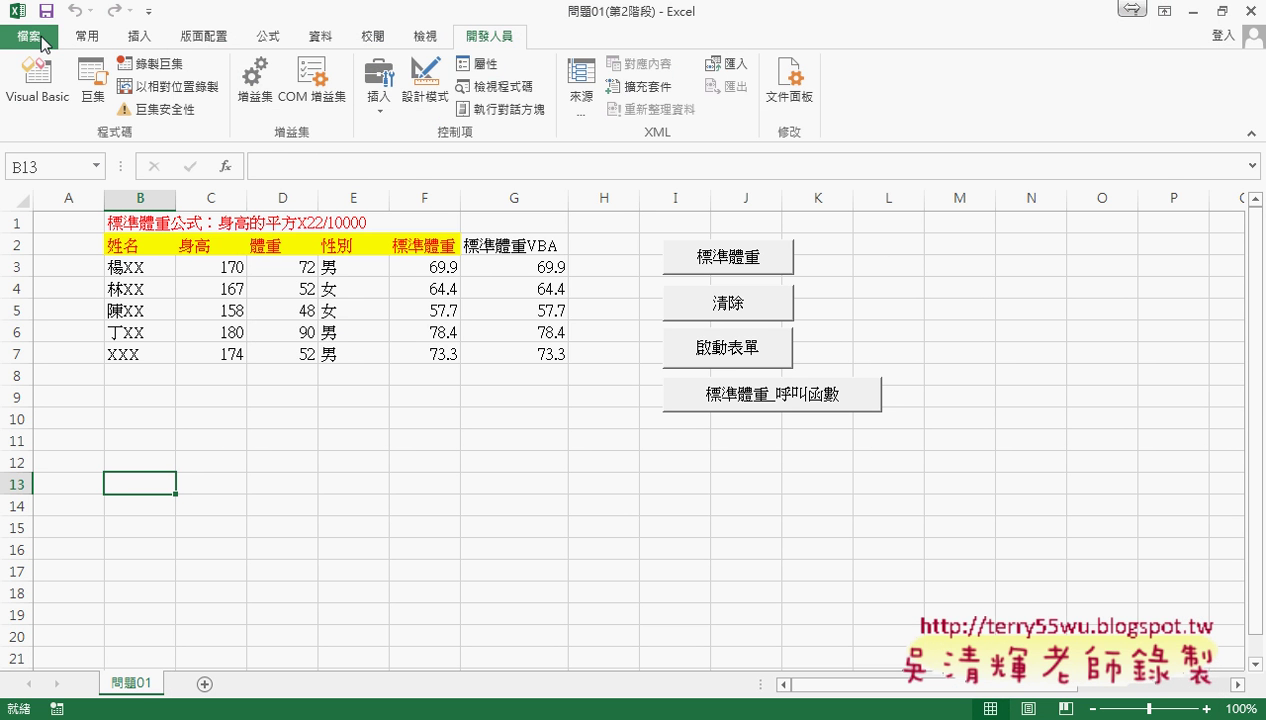
- Save the workbook from the VBA editor and close the editor
left_click(46, 68)
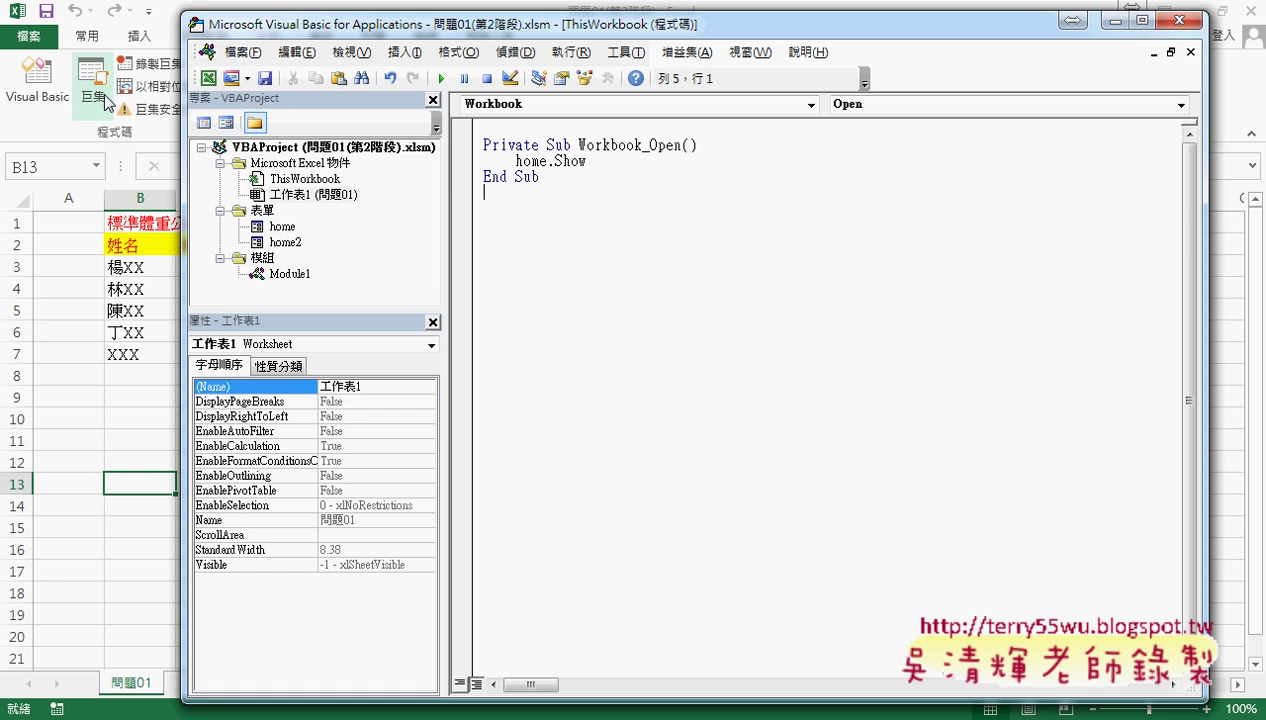
left_click(262, 78)
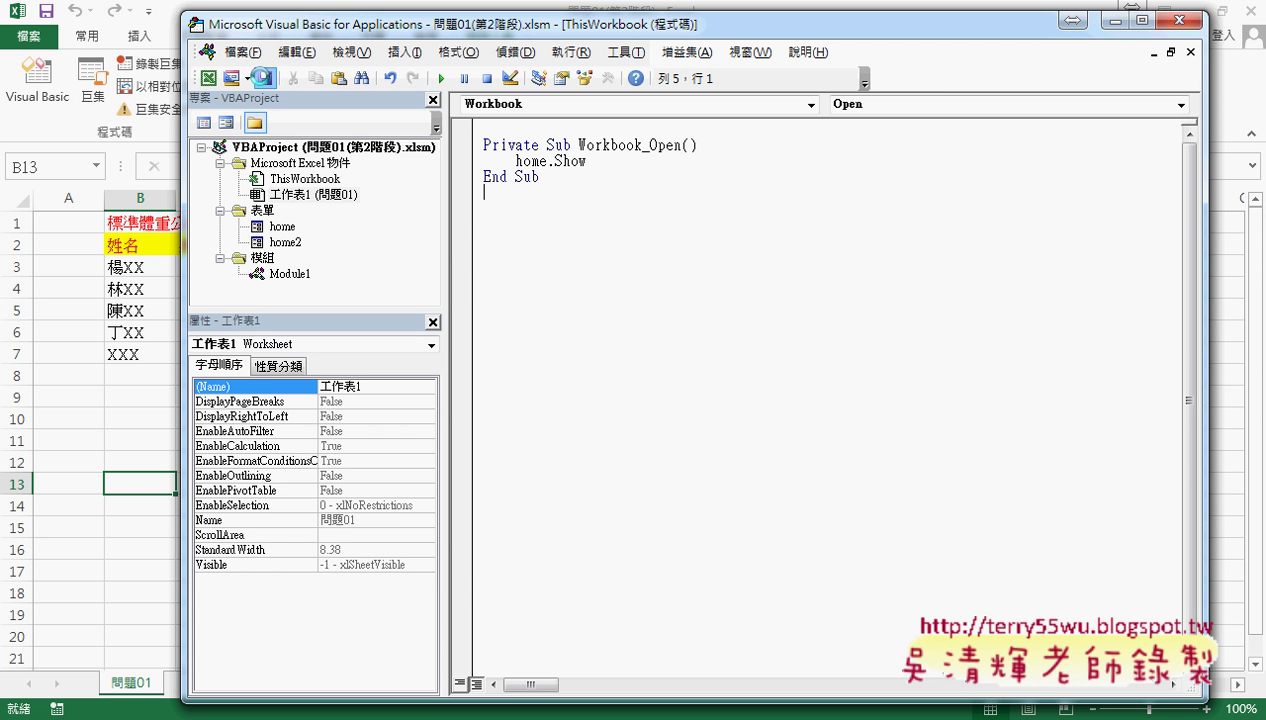
left_click(1180, 20)
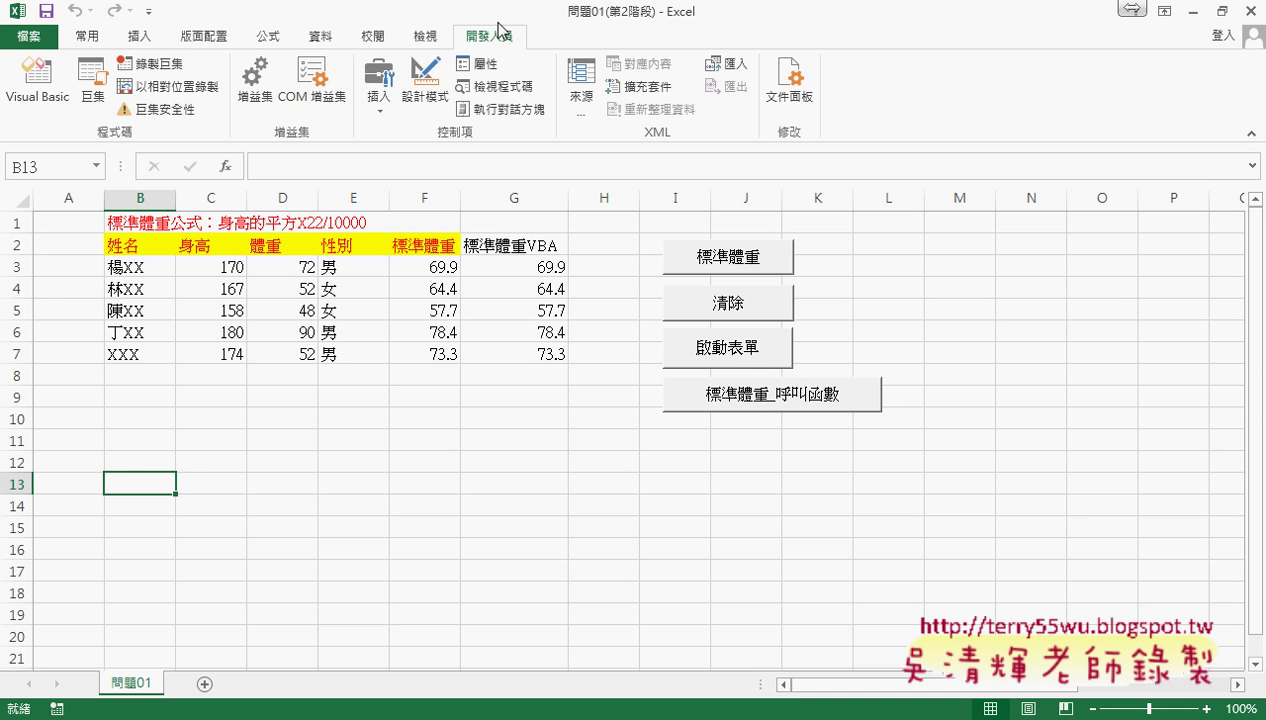
- Save a copy as macro-enabled workbook 問題01(第2階段) on the desktop
left_click(44, 41)
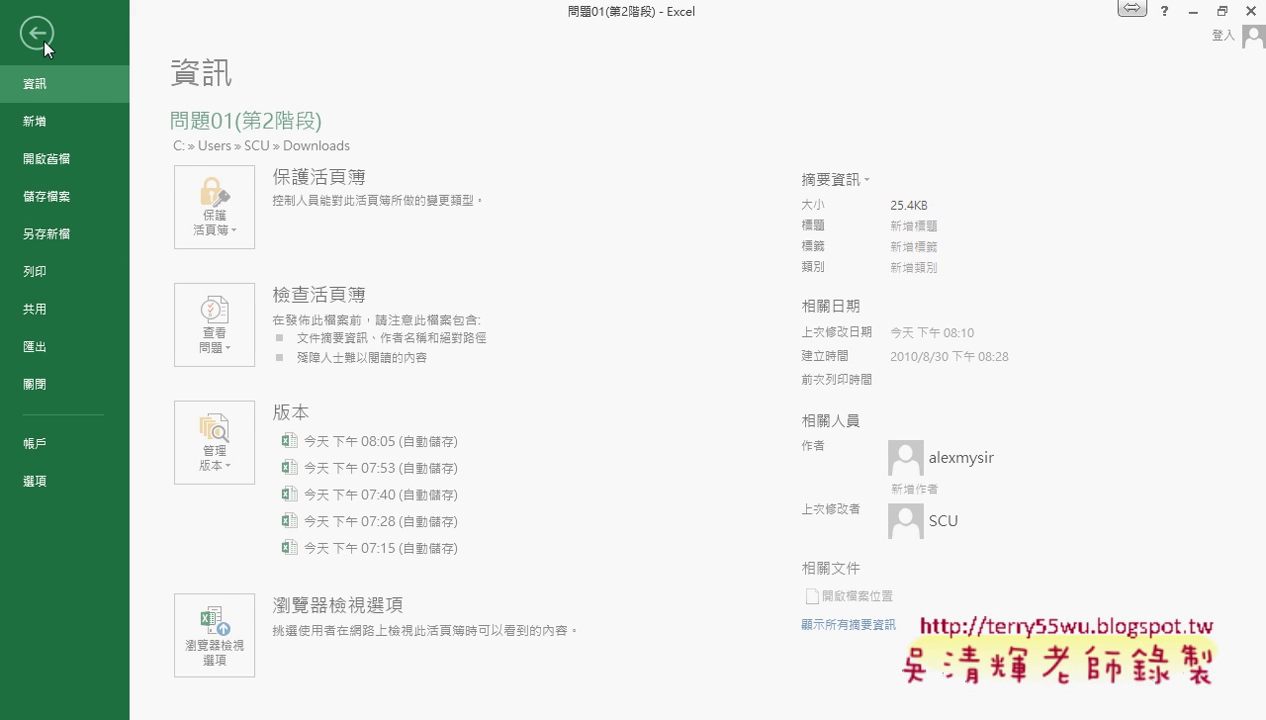
left_click(60, 233)
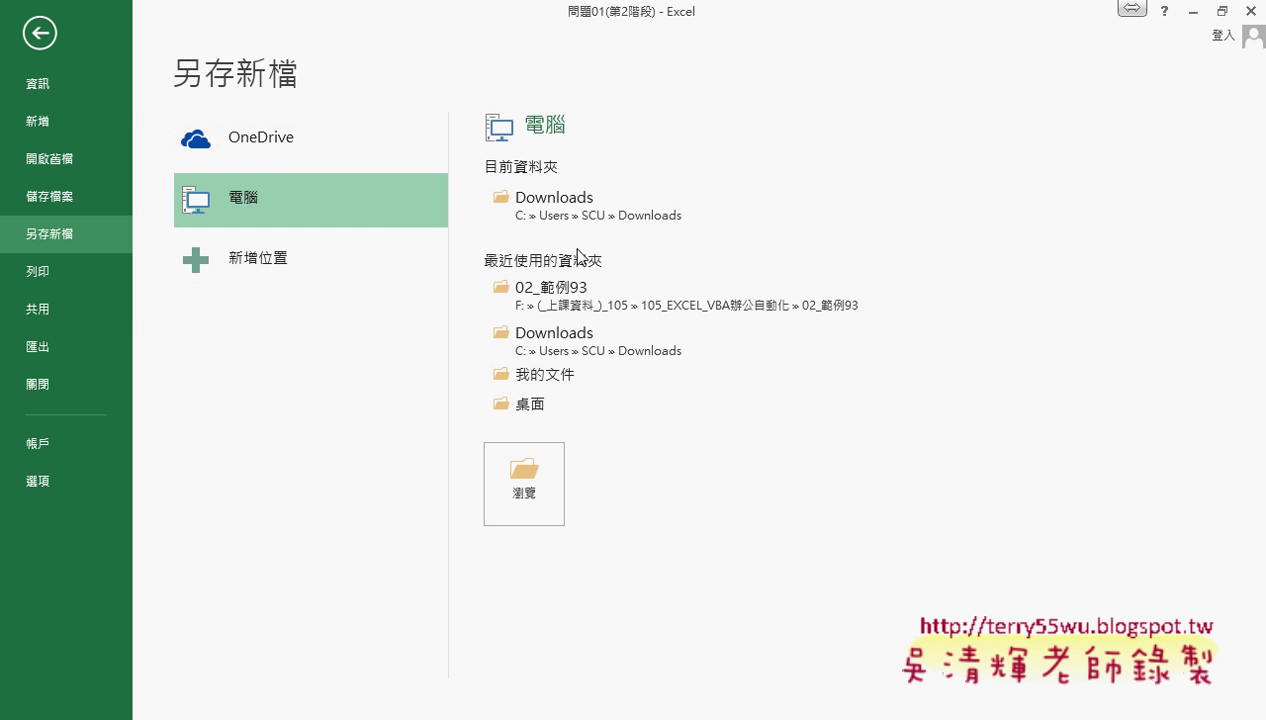
left_click(527, 490)
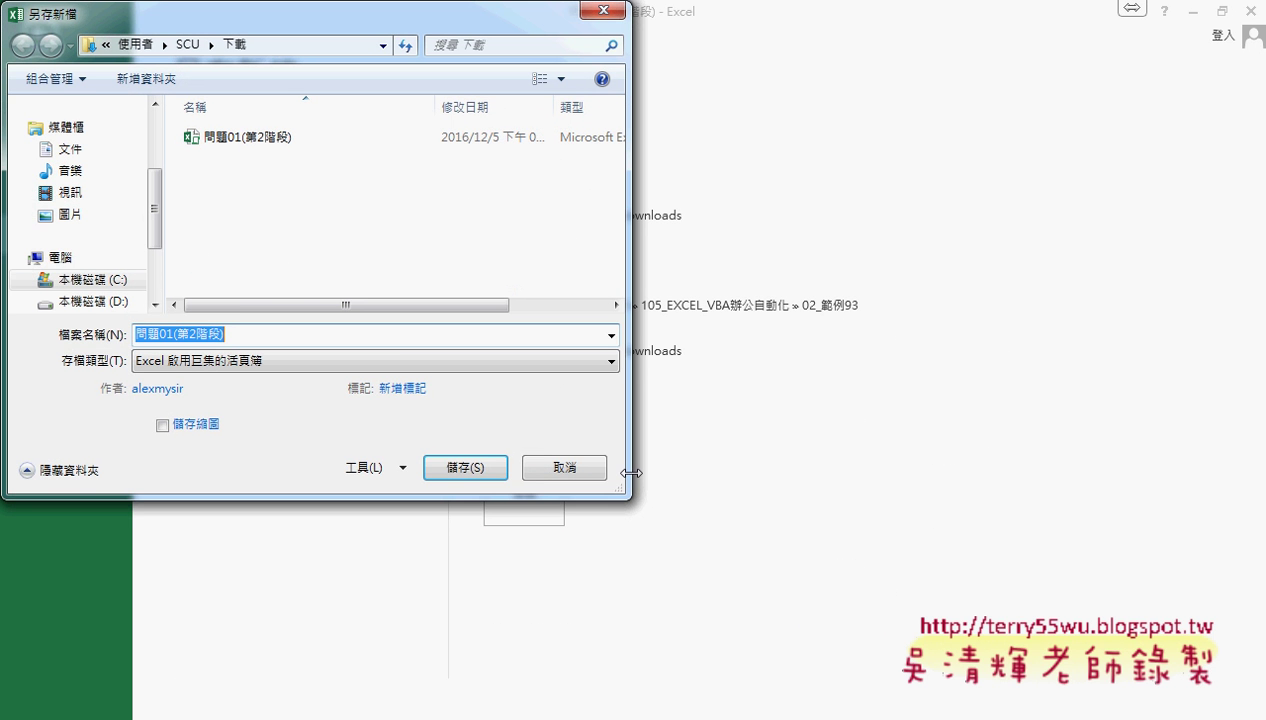
left_click(397, 365)
left_click(397, 366)
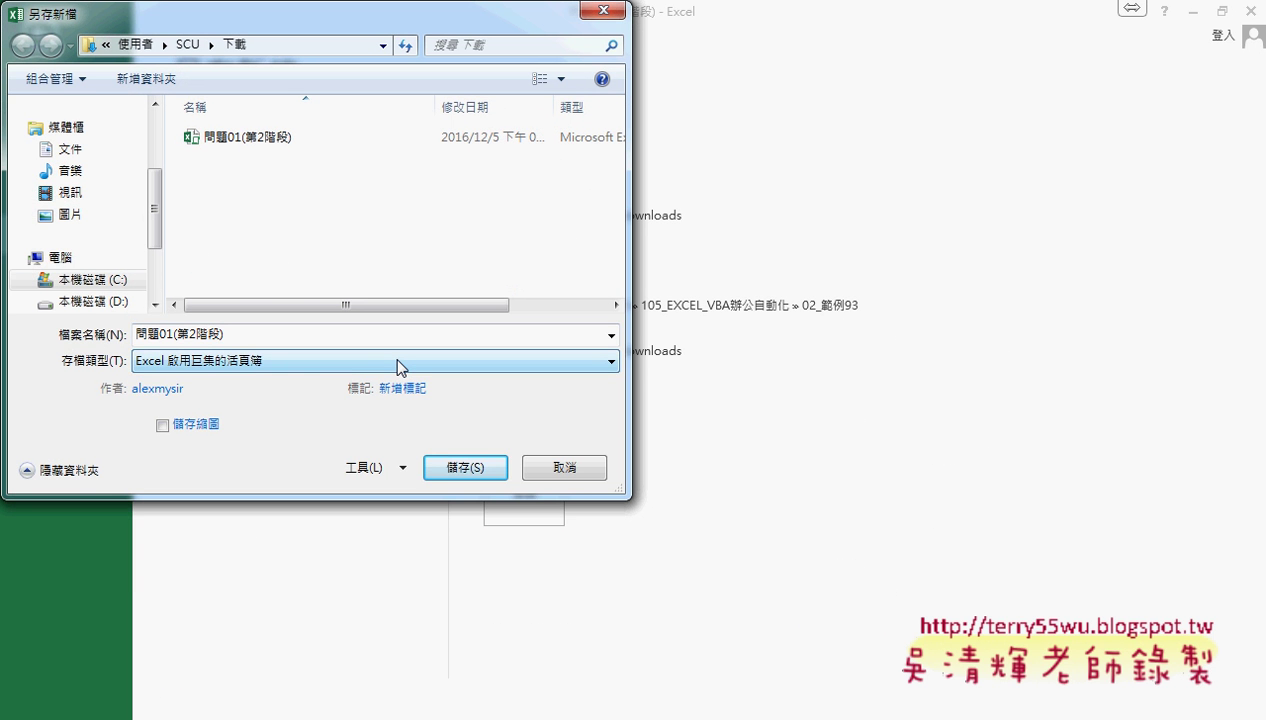
left_click_drag(160, 233, 160, 175)
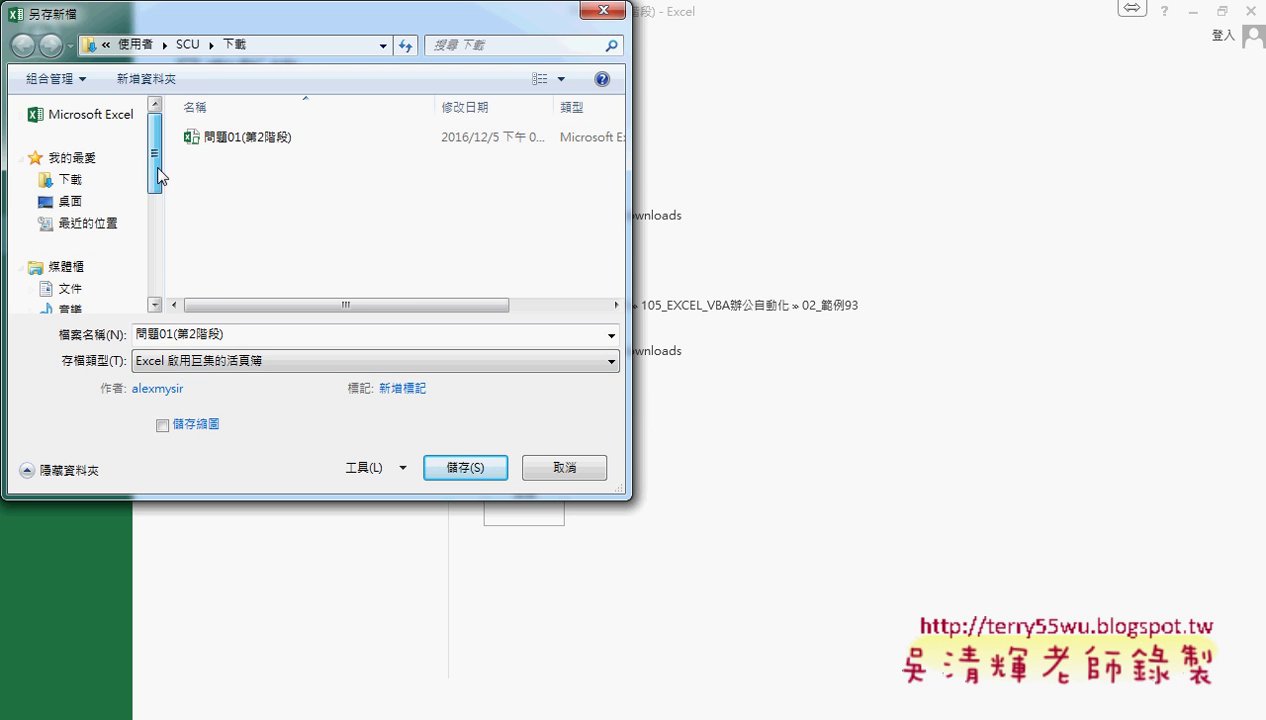
left_click(72, 201)
left_click(463, 466)
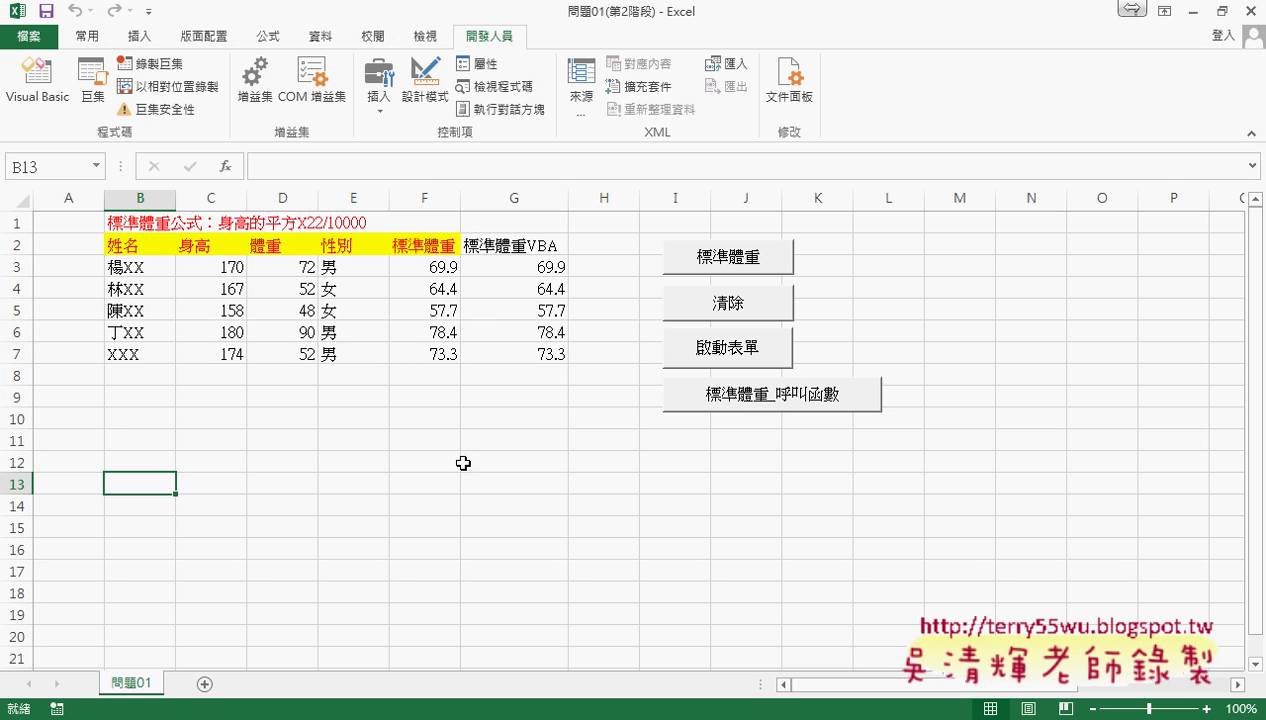
- Quit Excel, close the folder windows, and reopen 問題01(第2階段) with macros enabled
left_click(1252, 11)
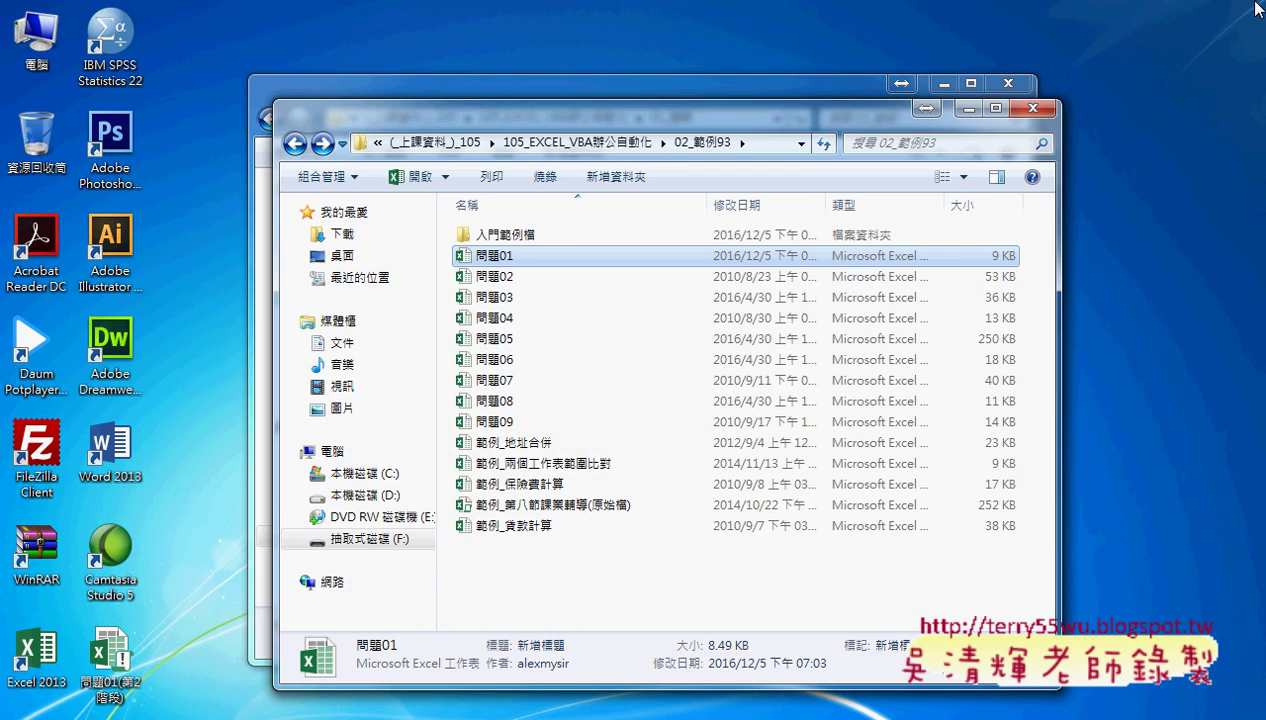
left_click(1008, 83)
left_click(1033, 107)
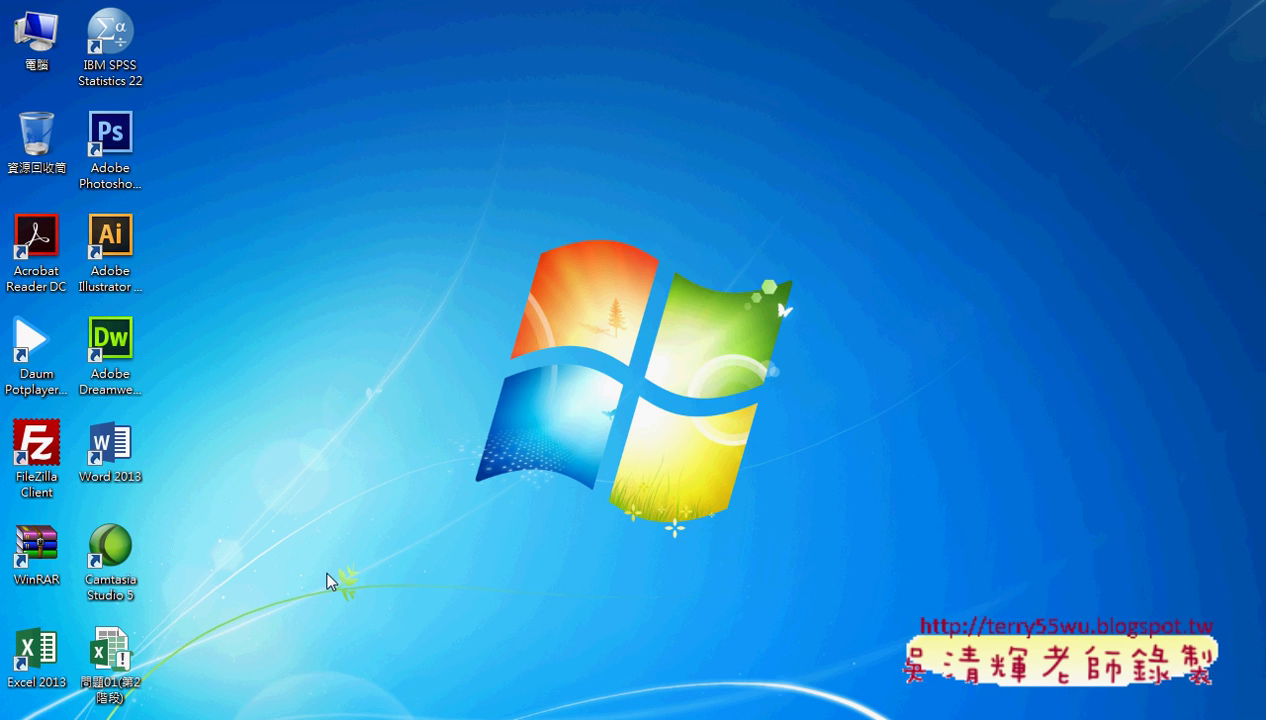
double_click(110, 655)
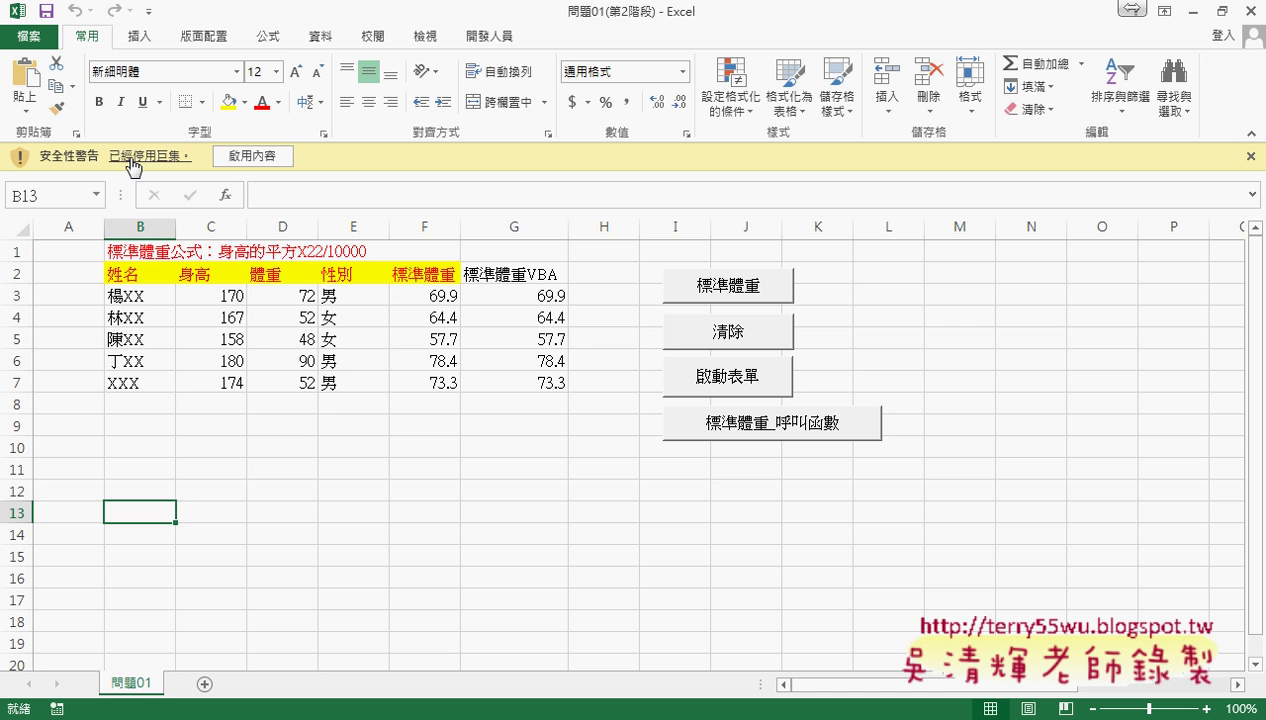
left_click(258, 160)
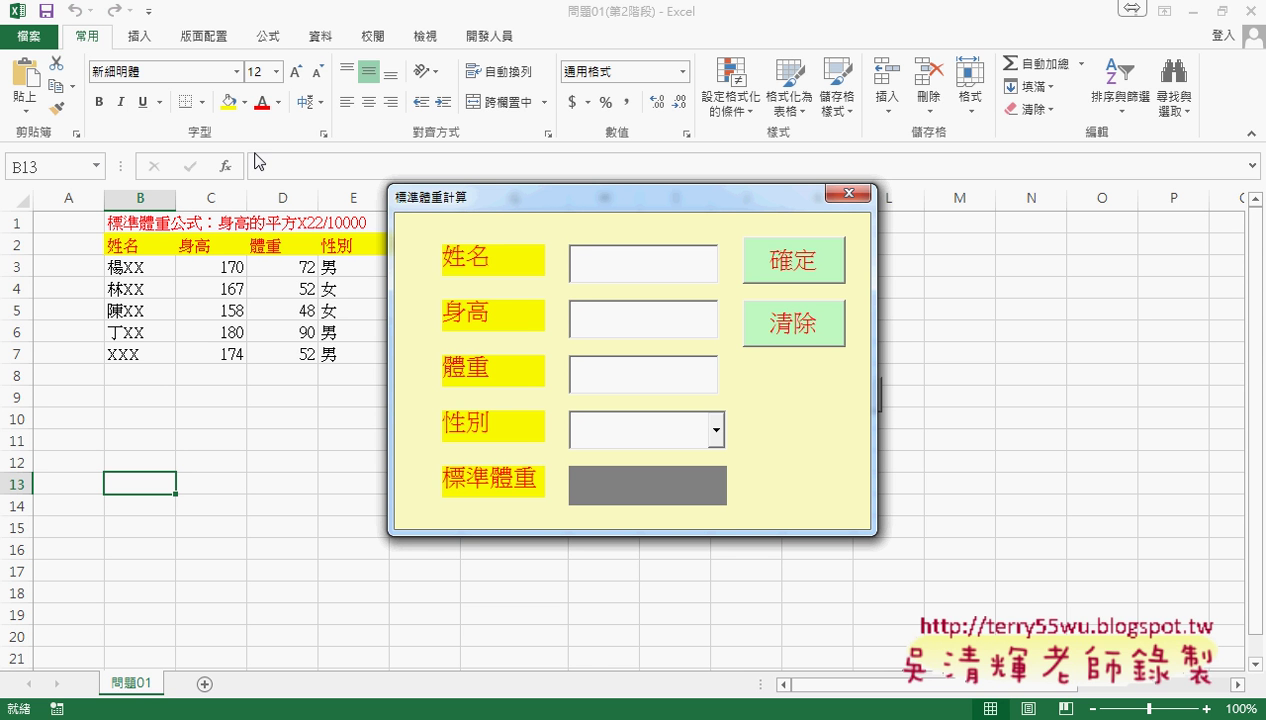
- Drag the auto-opened 標準體重計算 form around, then close it
left_click_drag(469, 199, 237, 286)
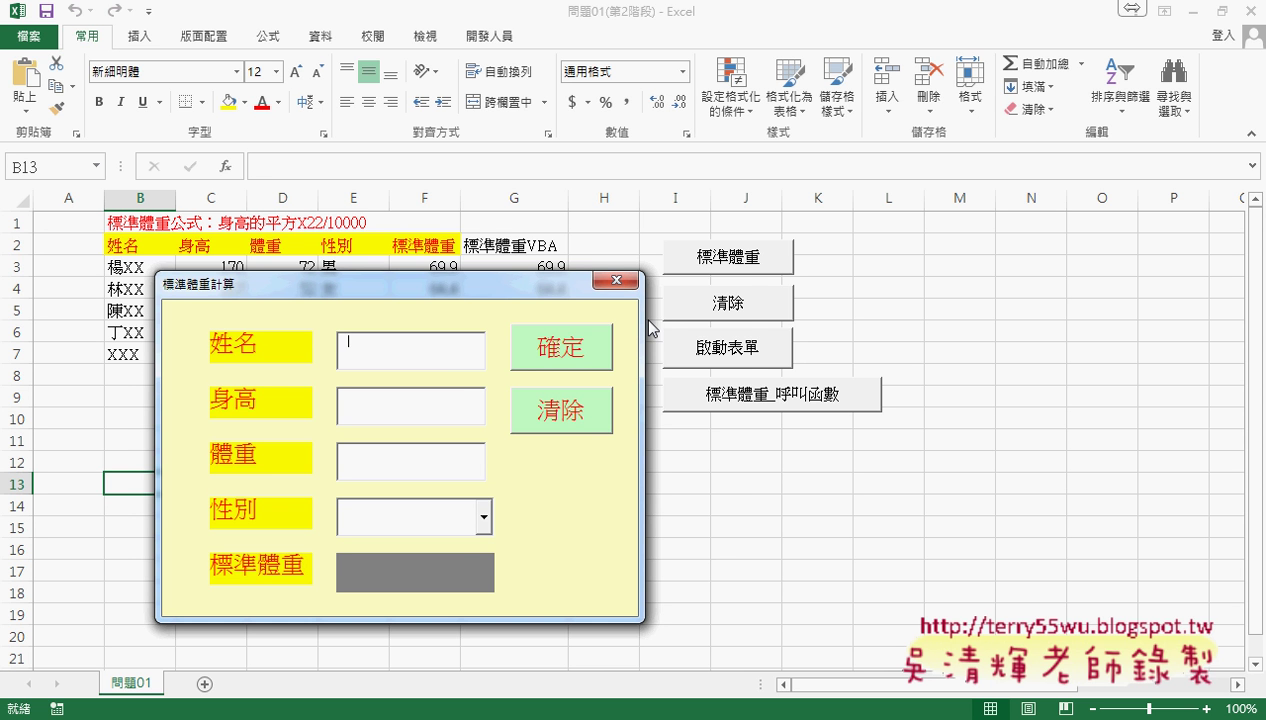
left_click_drag(550, 287, 751, 163)
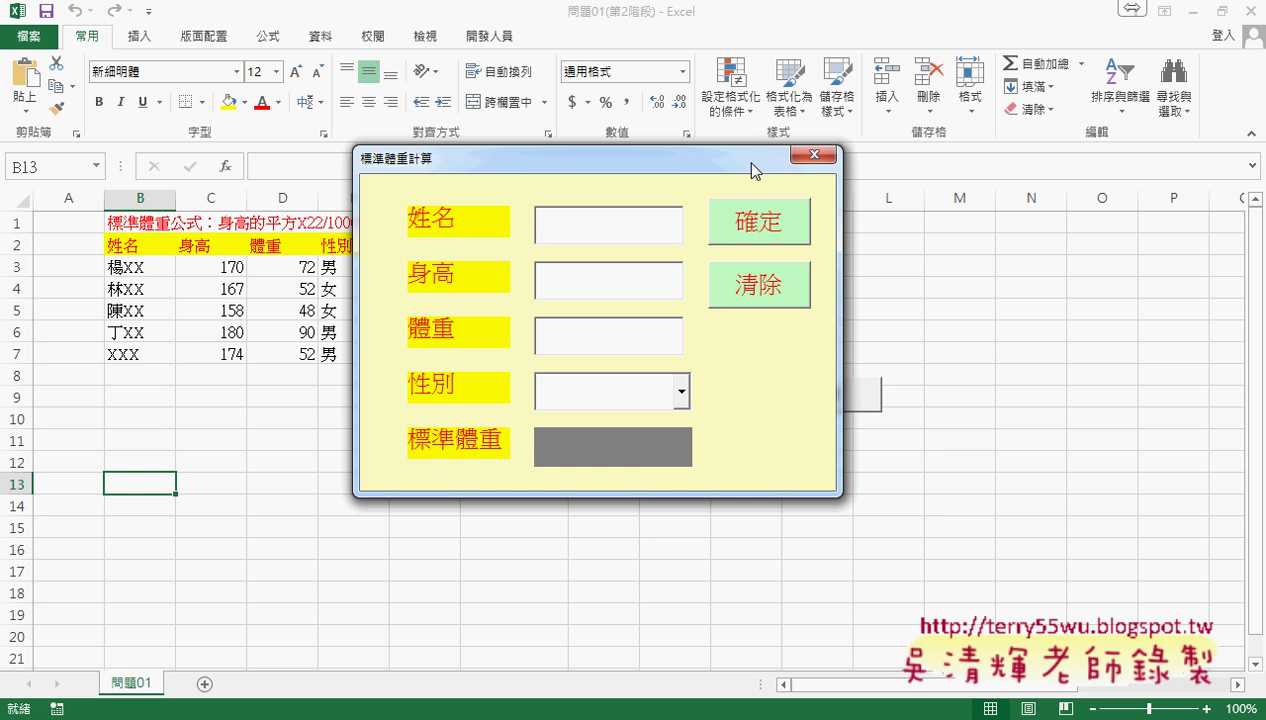
left_click(814, 155)
- Open the home form in the VBA editor and select the 姓名 text box myA
left_click(489, 38)
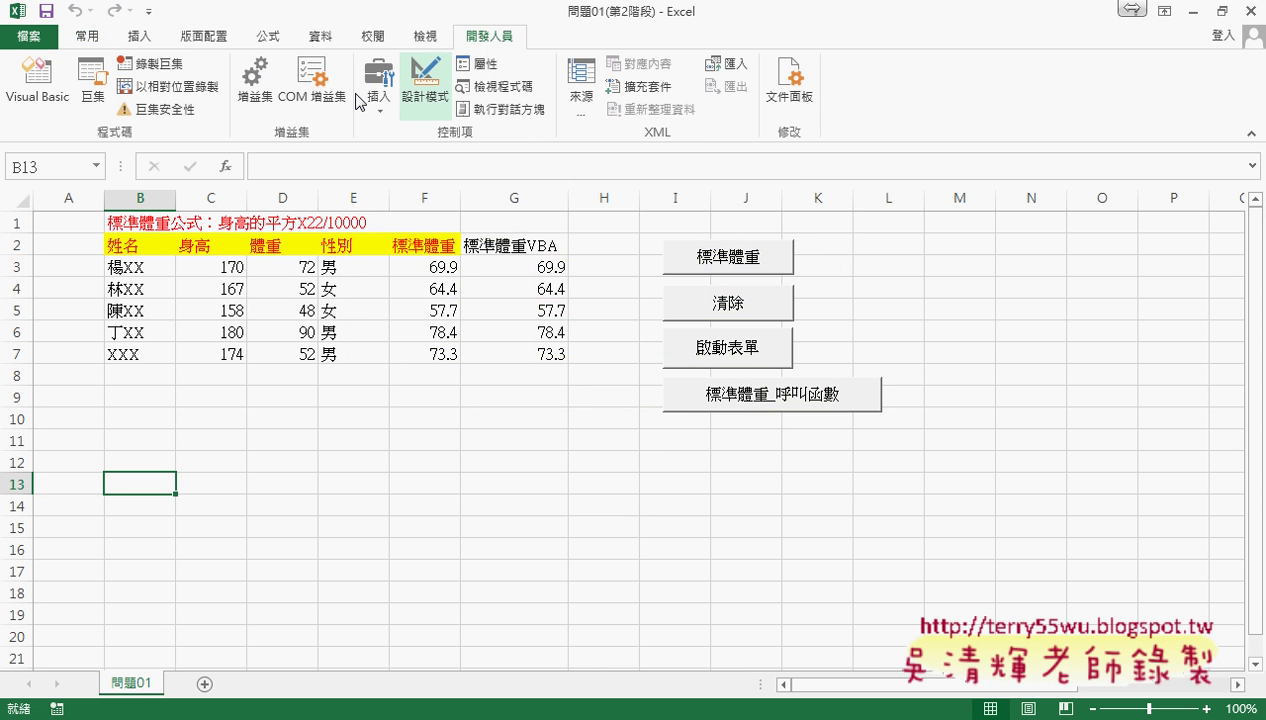
left_click(38, 85)
double_click(285, 227)
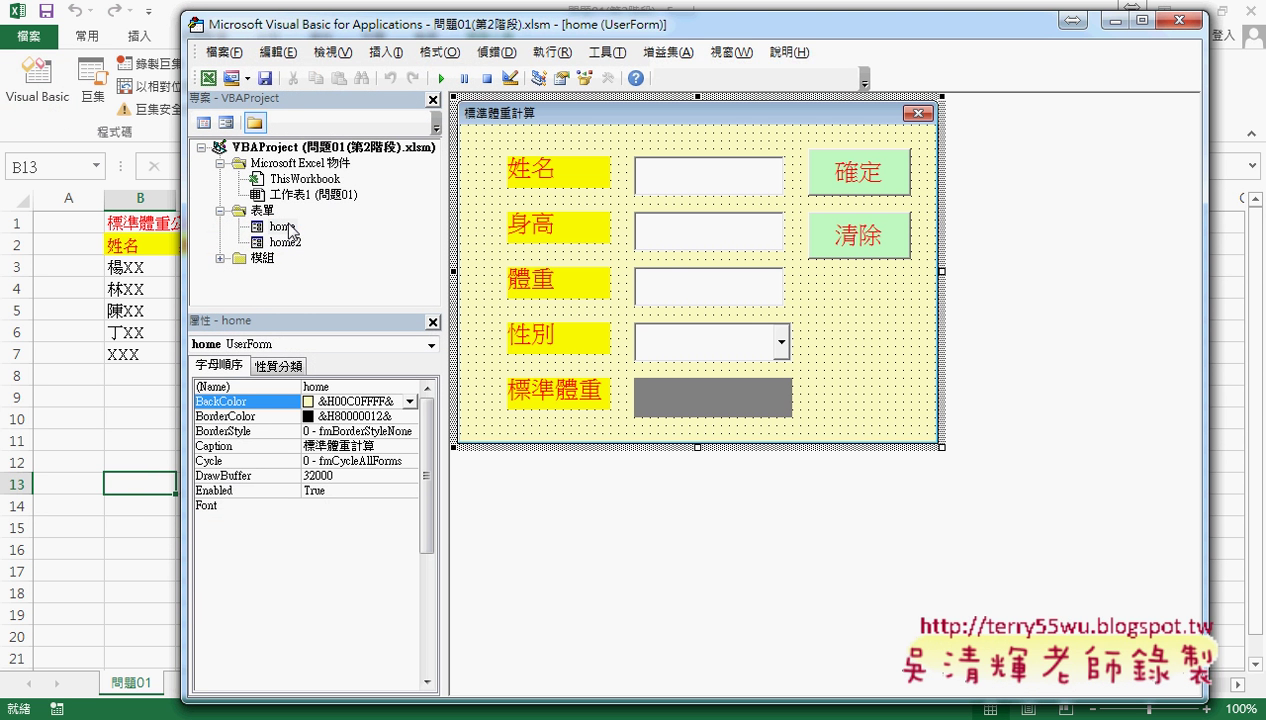
left_click(697, 182)
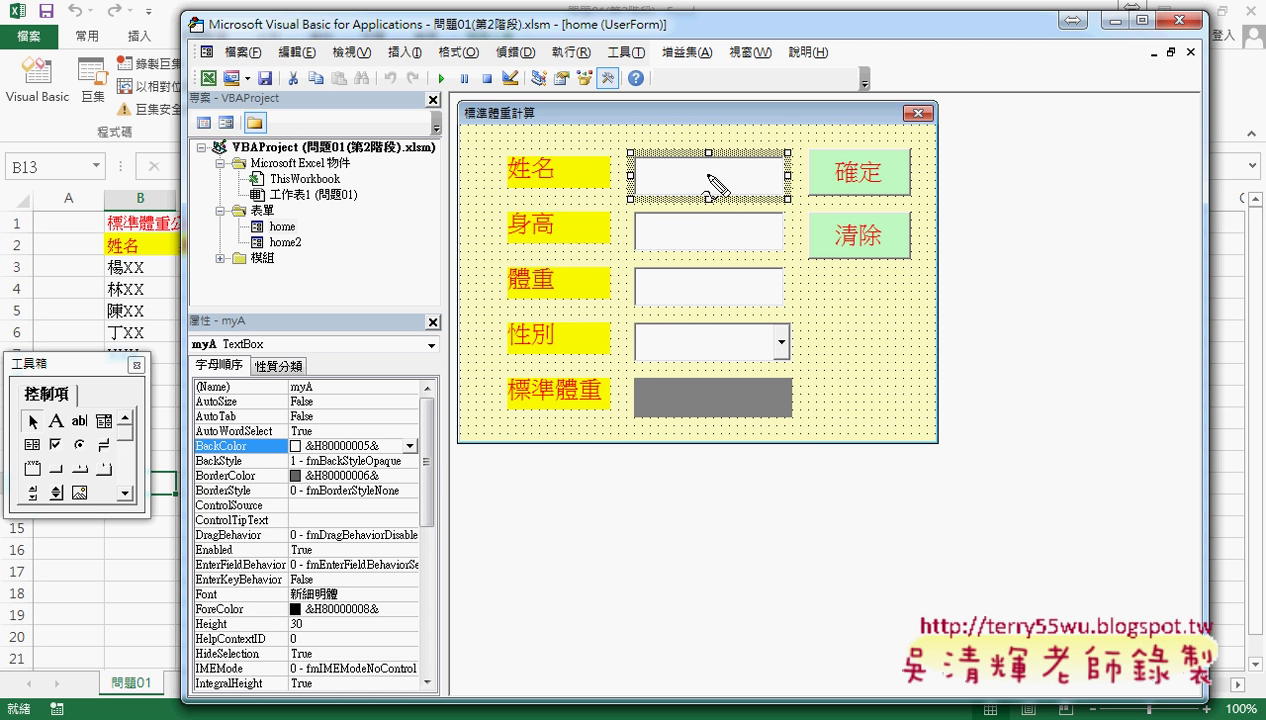
mouse_move(712, 186)
left_mouse_down()
mouse_move(687, 195)
mouse_move(718, 203)
left_mouse_up()
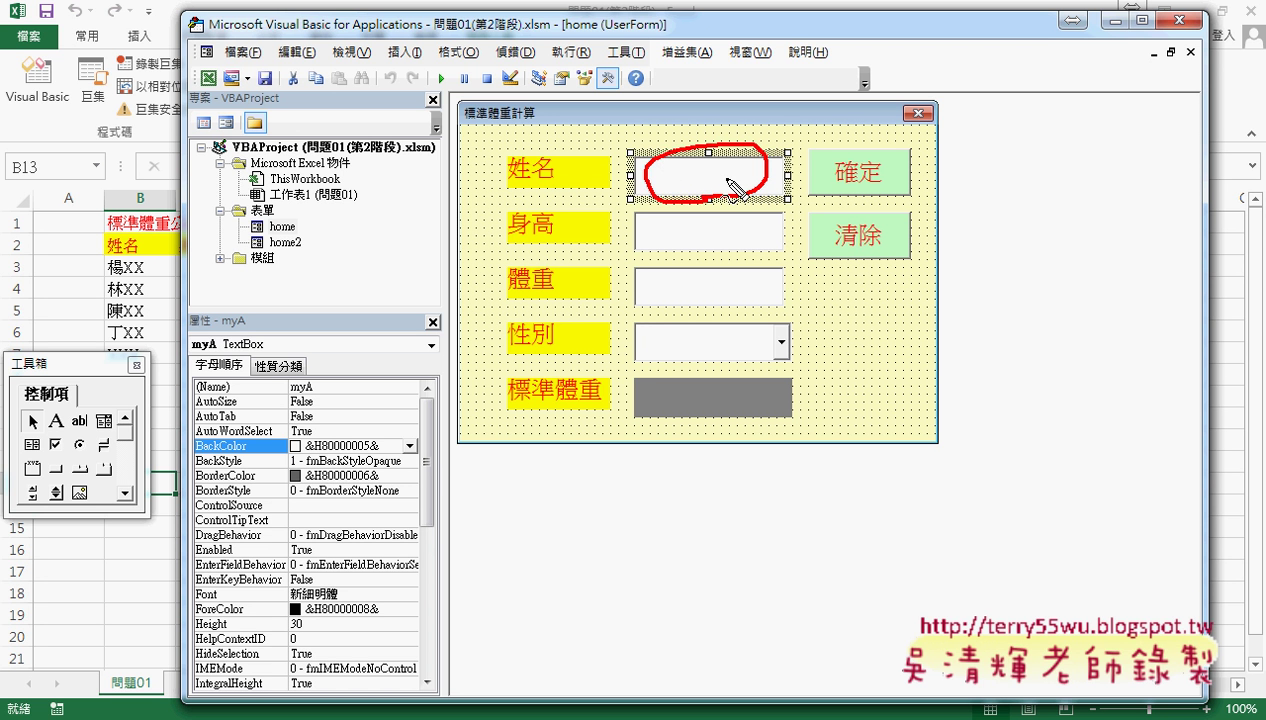
key("Escape")
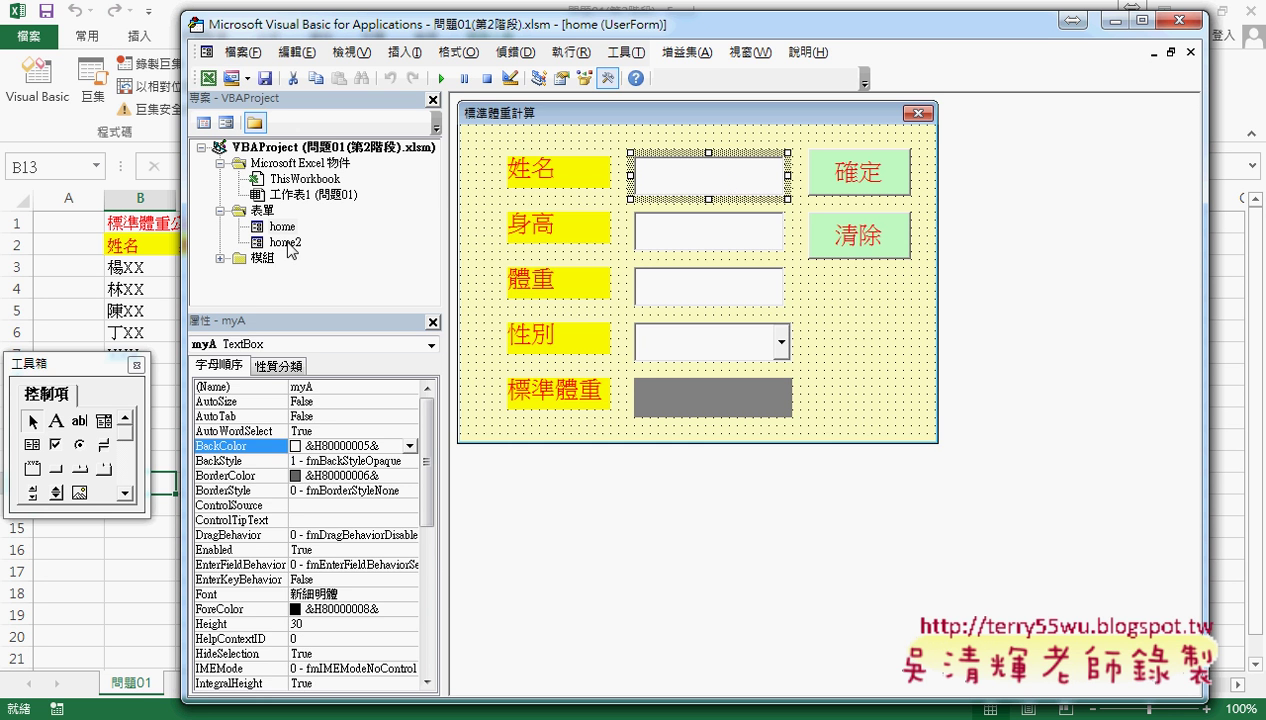
- Inspect home2's controls: its three text boxes, the combo box and Label6
double_click(284, 242)
left_click(728, 161)
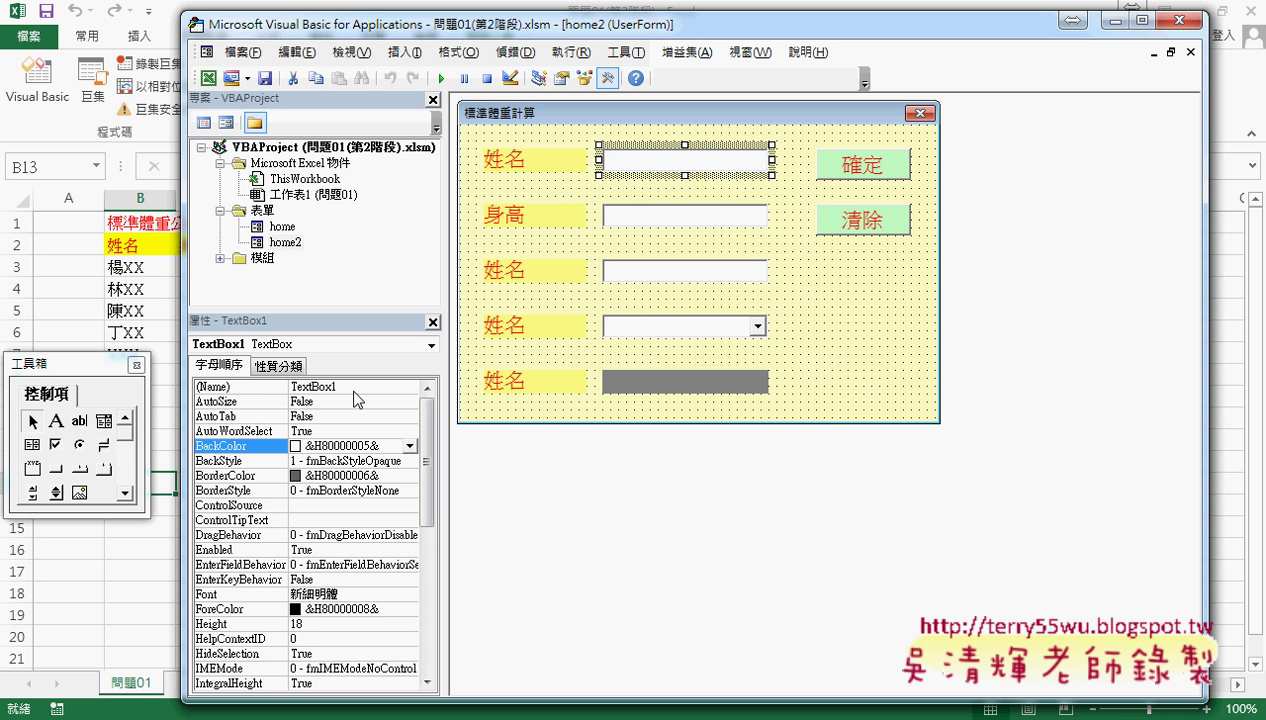
left_click(726, 218)
left_click(703, 272)
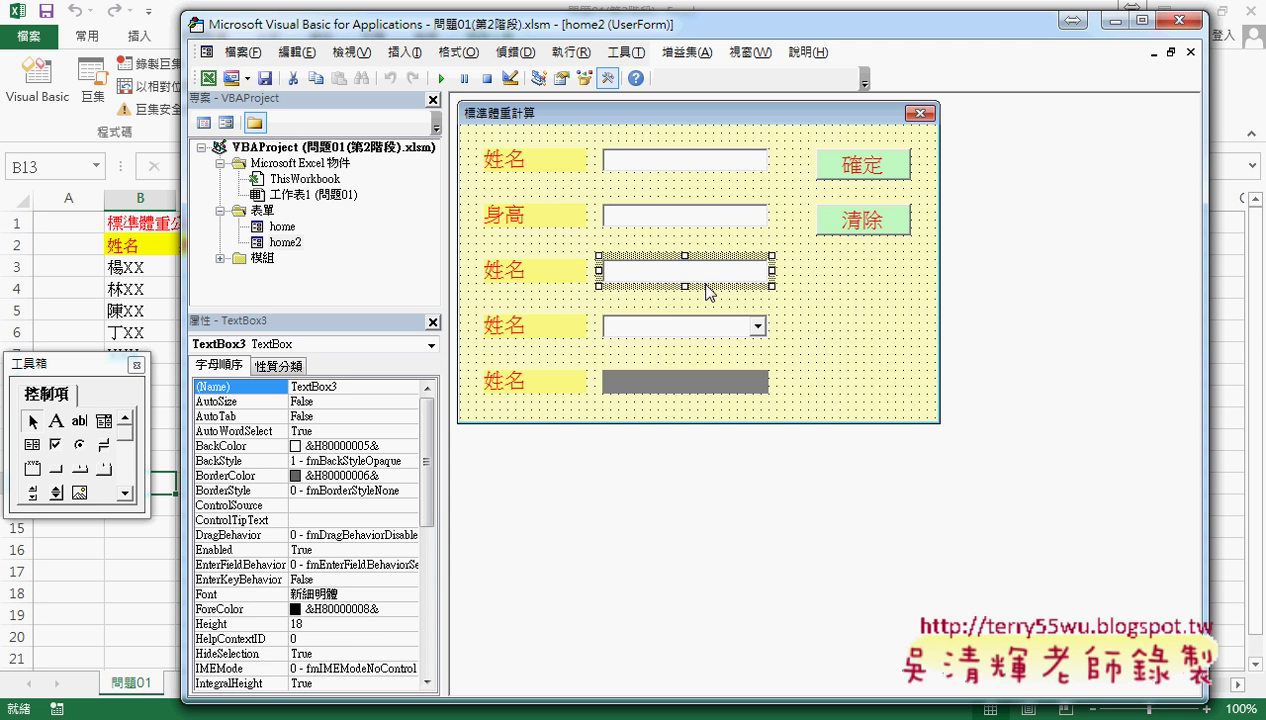
left_click(702, 336)
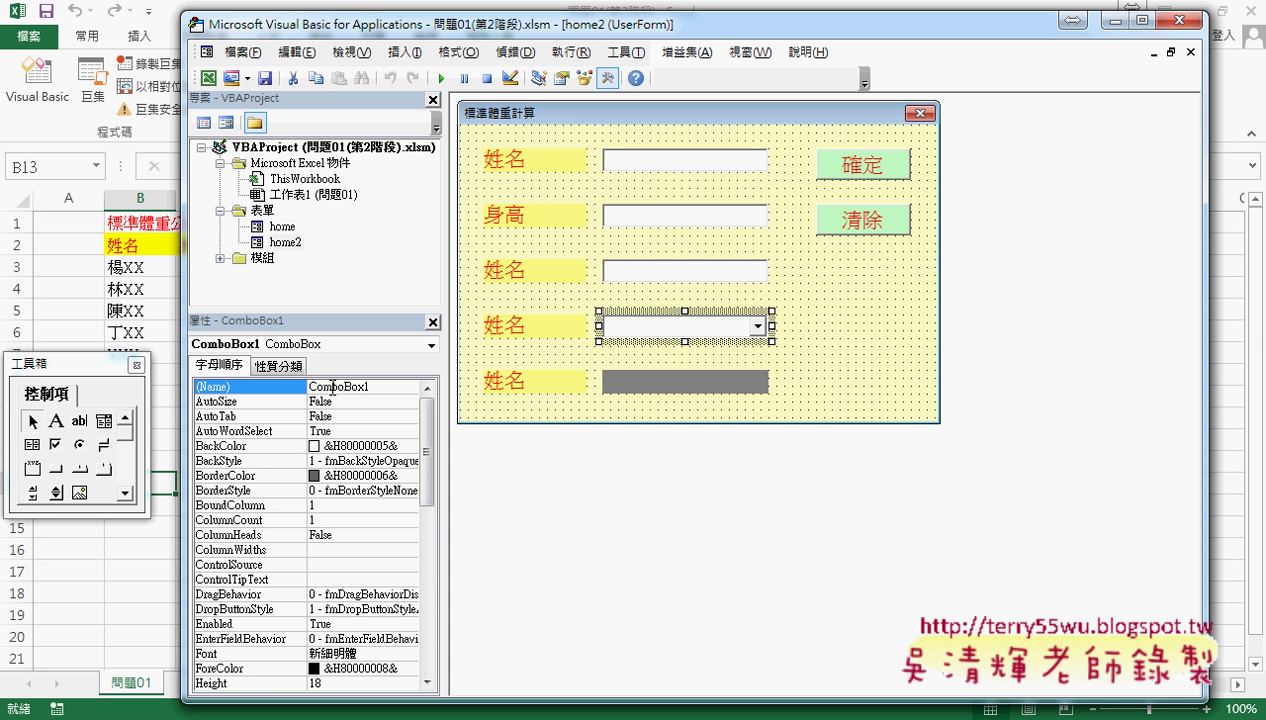
left_click(676, 385)
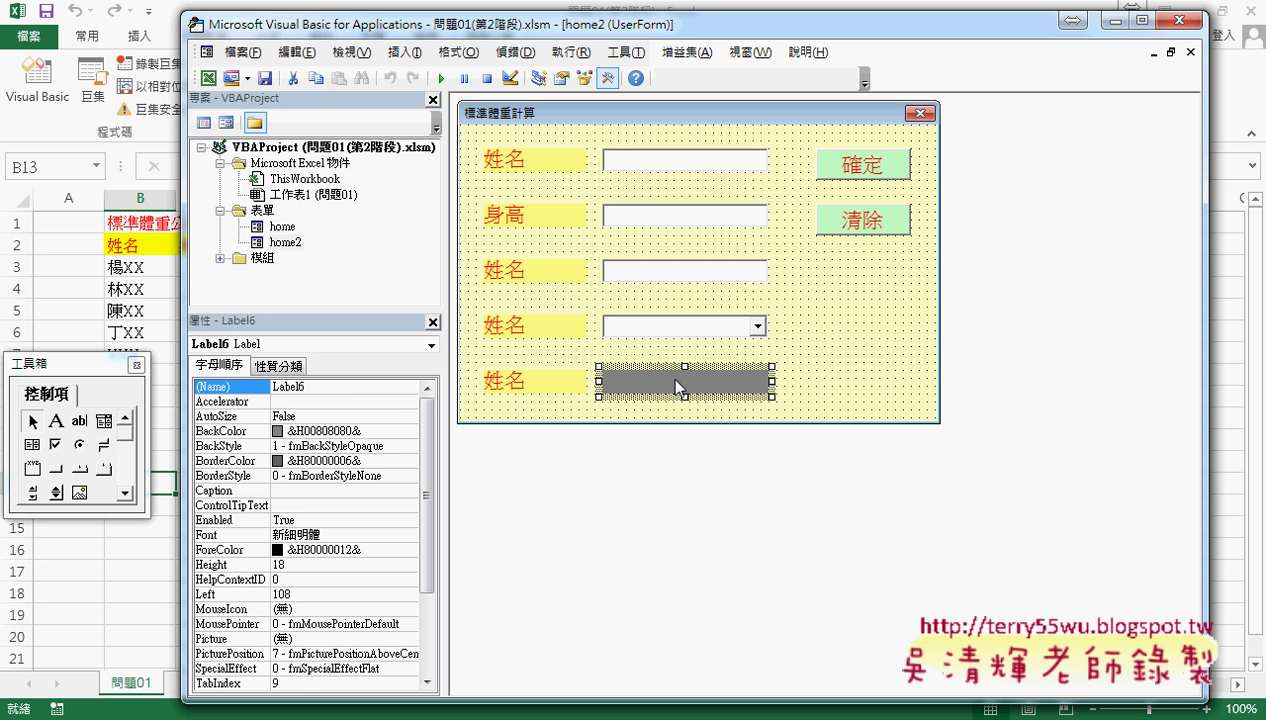
- Reopen the home form and check the controls myB, myC, myD and myE
left_click(283, 230)
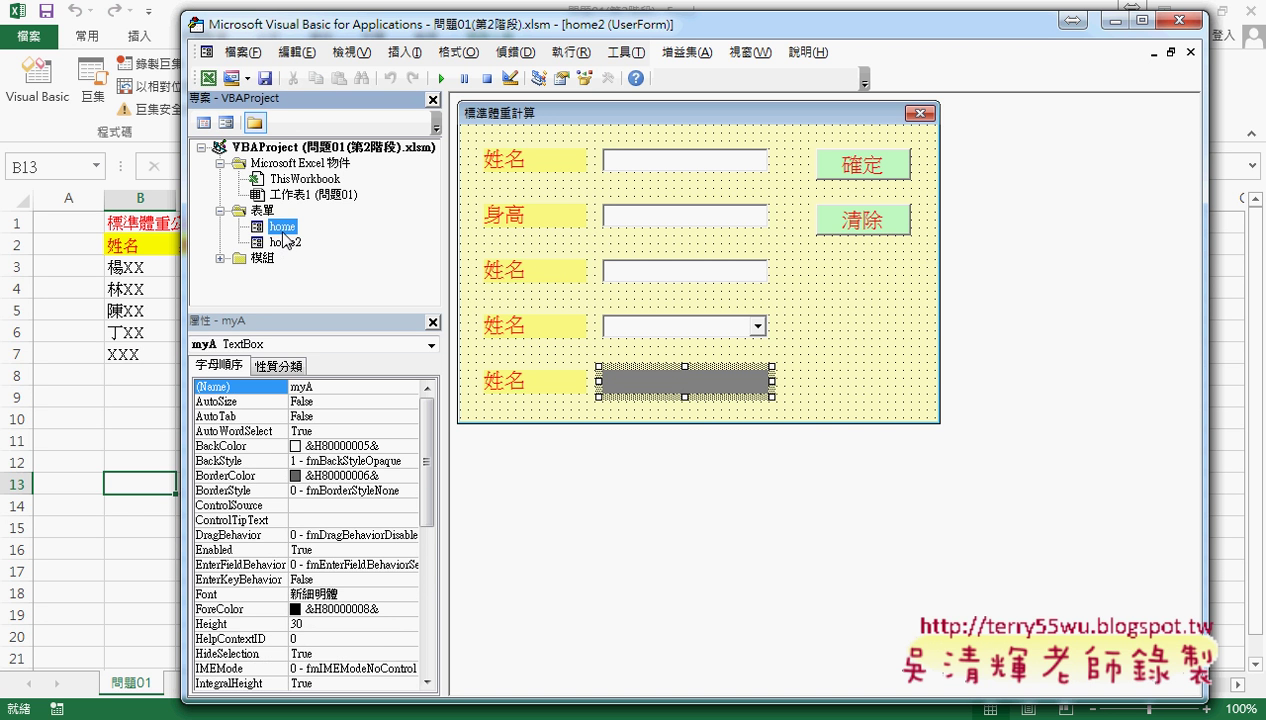
double_click(283, 230)
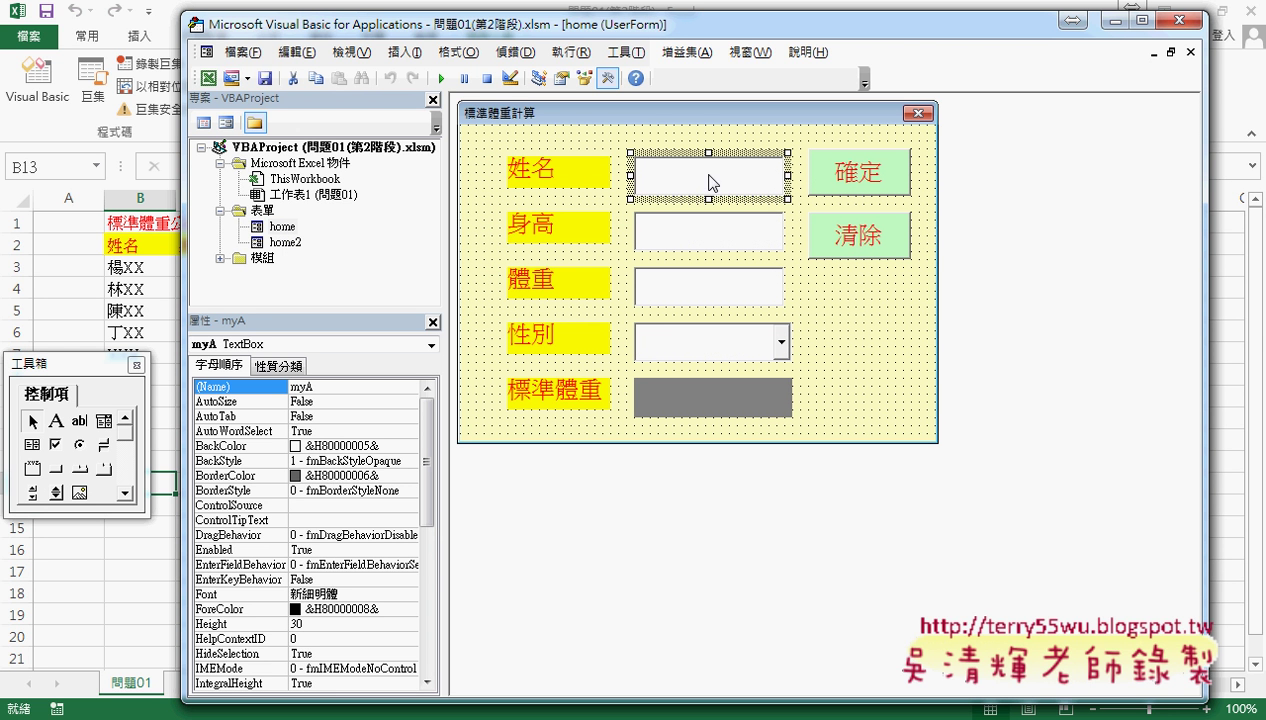
left_click(721, 248)
left_click(720, 290)
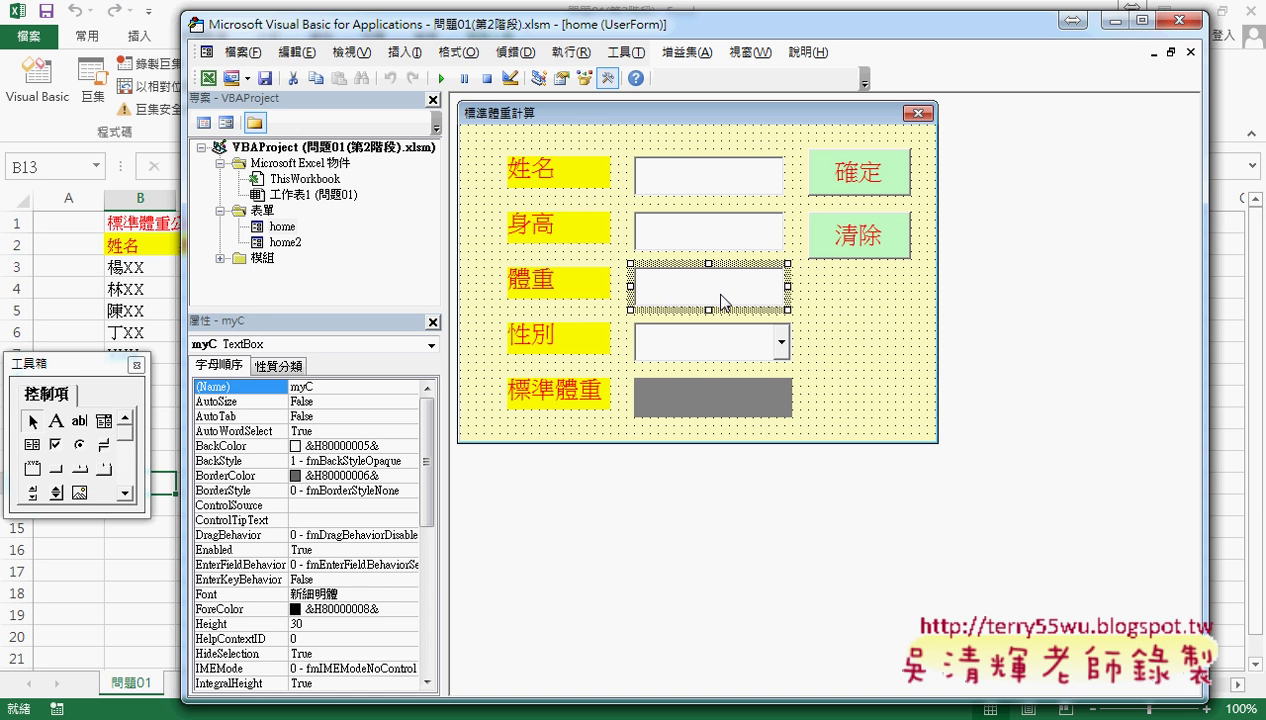
left_click(722, 346)
left_click(711, 395)
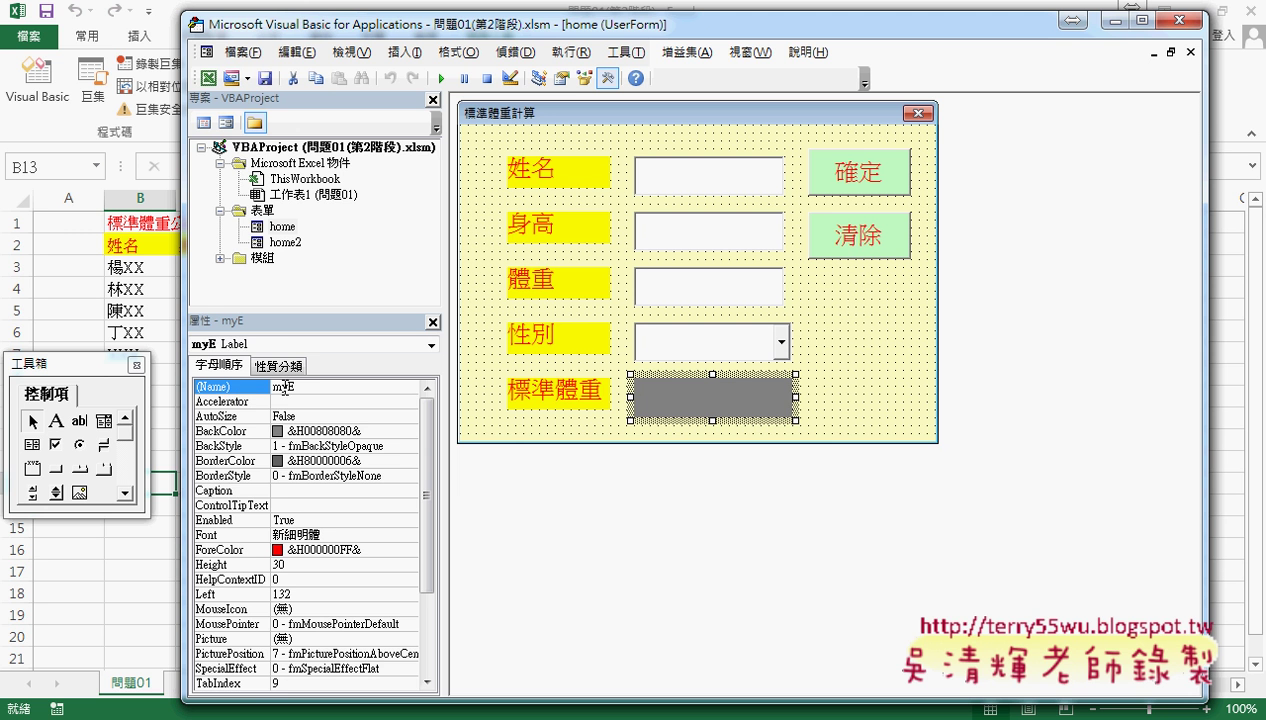
- Check the button names: 確定 is B1 and 清除 is B2
left_click(866, 176)
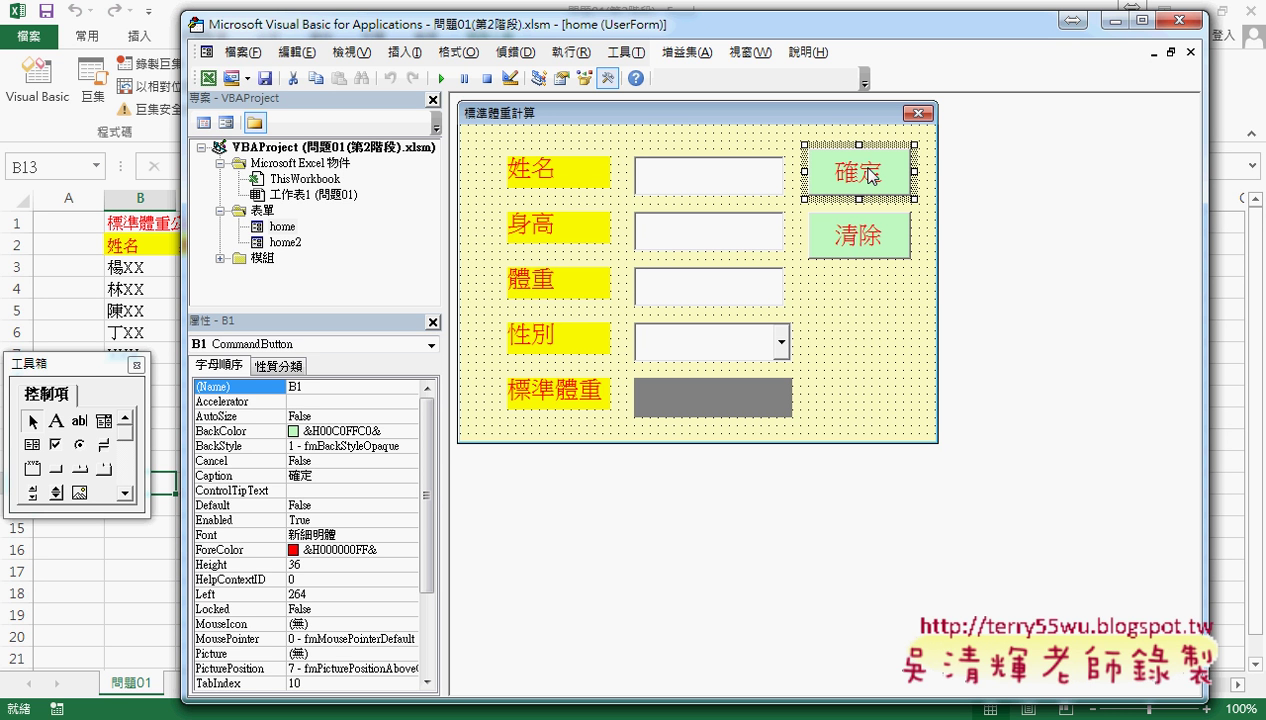
left_click(296, 387)
left_click(850, 238)
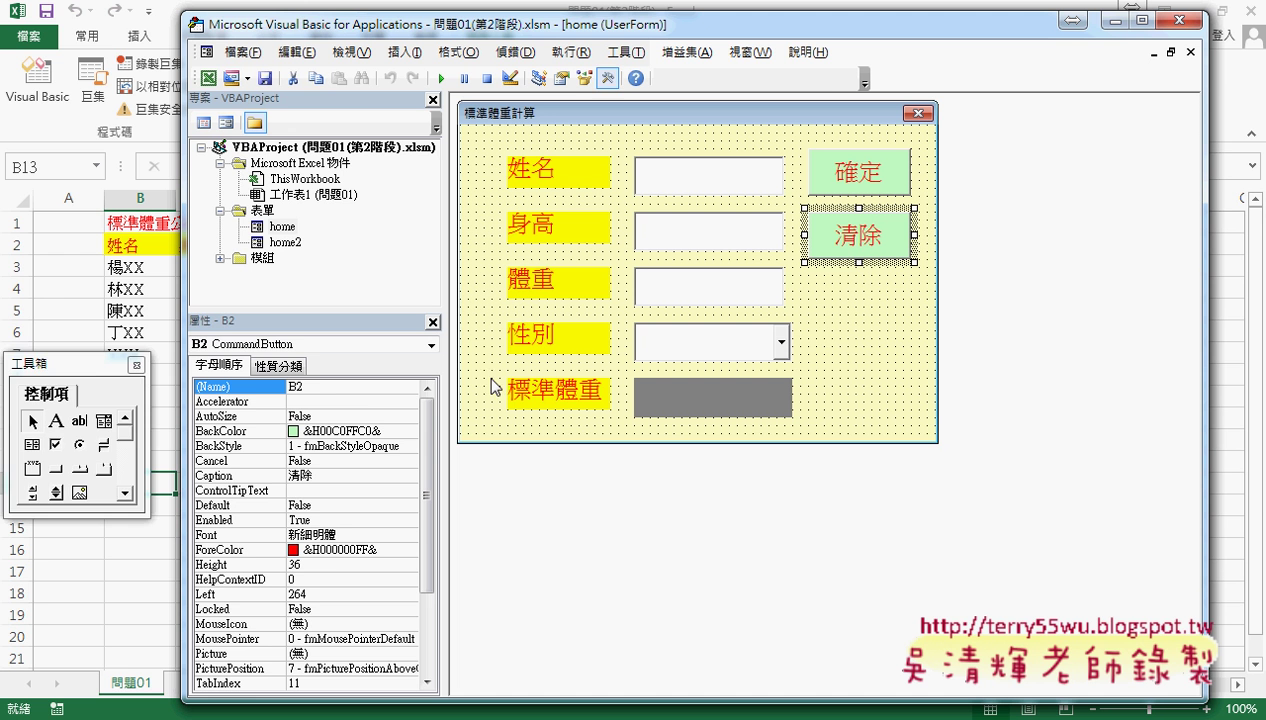
left_click(330, 389)
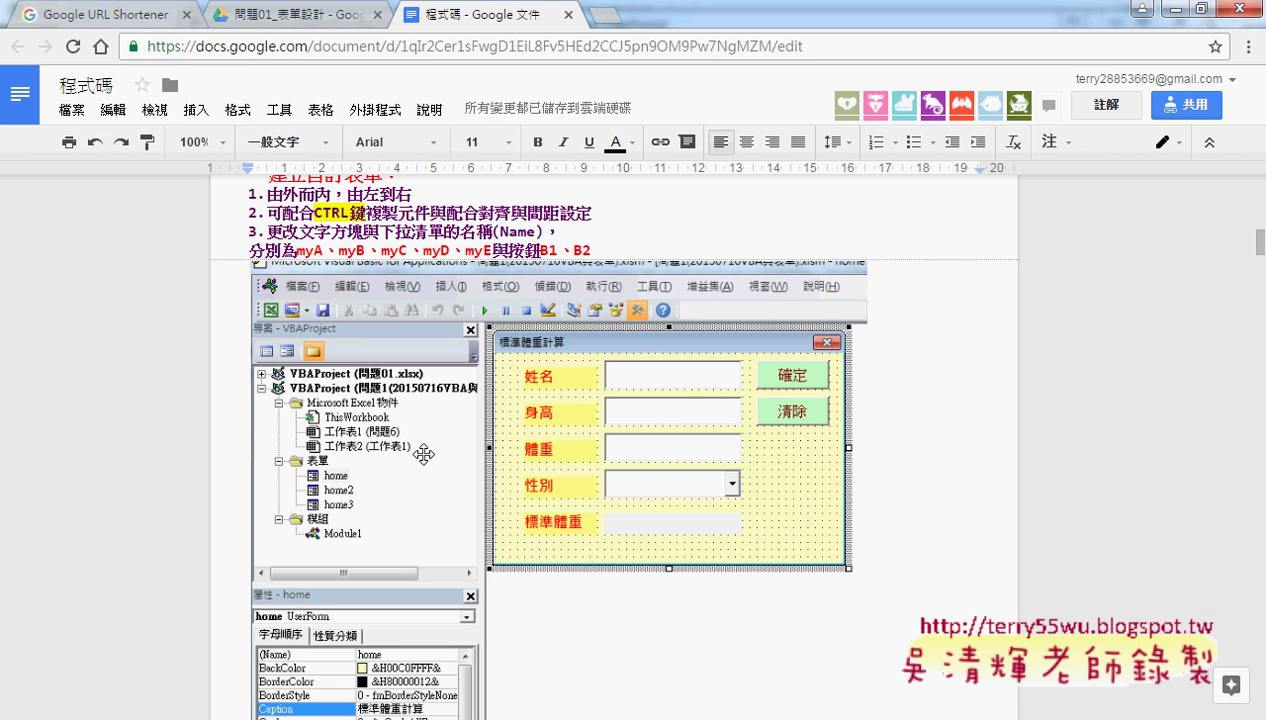
left_click(464, 250)
left_click_drag(296, 250, 621, 252)
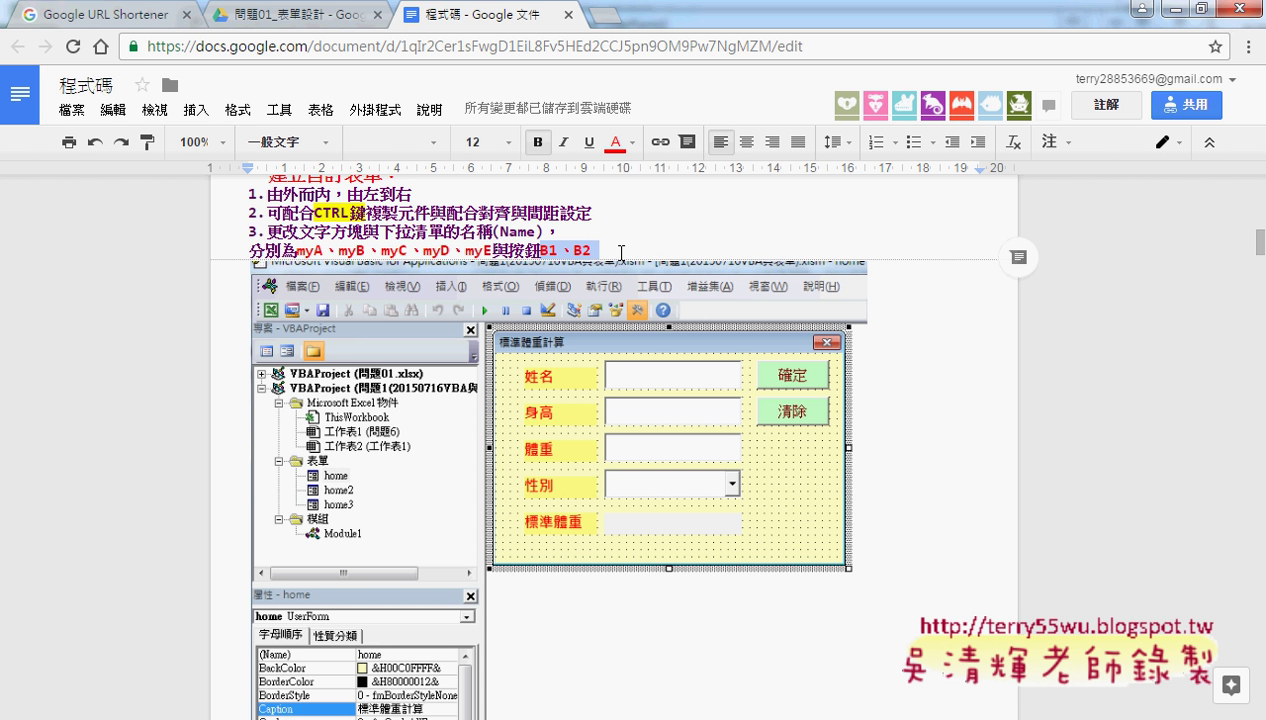
left_click_drag(298, 250, 591, 250)
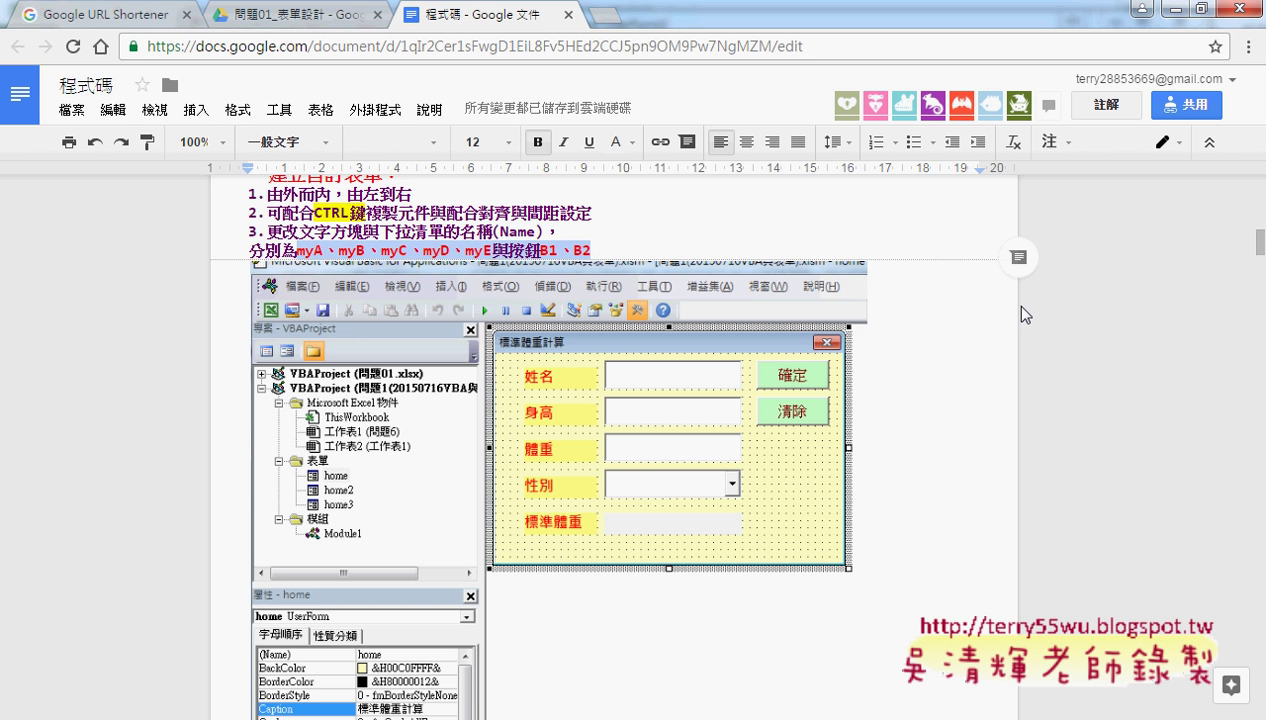
scroll(1021, 306, "down", 3)
scroll(1021, 306, "up", 2)
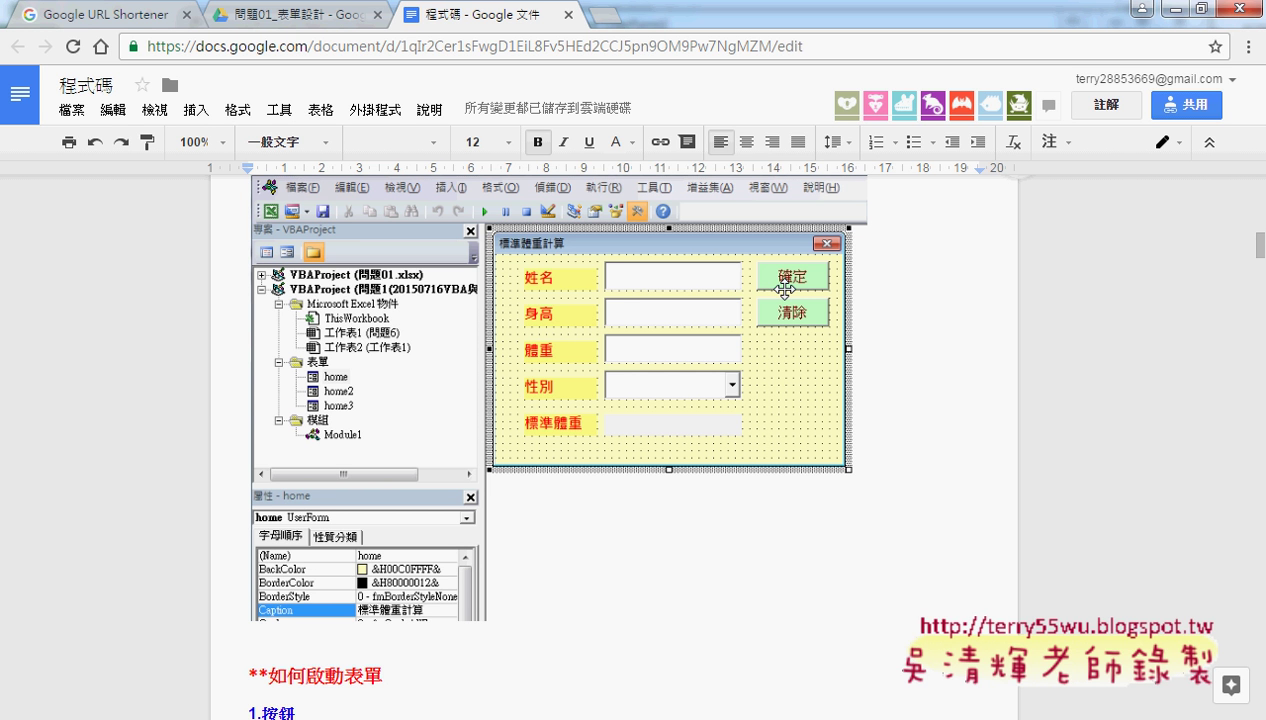
left_click_drag(725, 398, 705, 398)
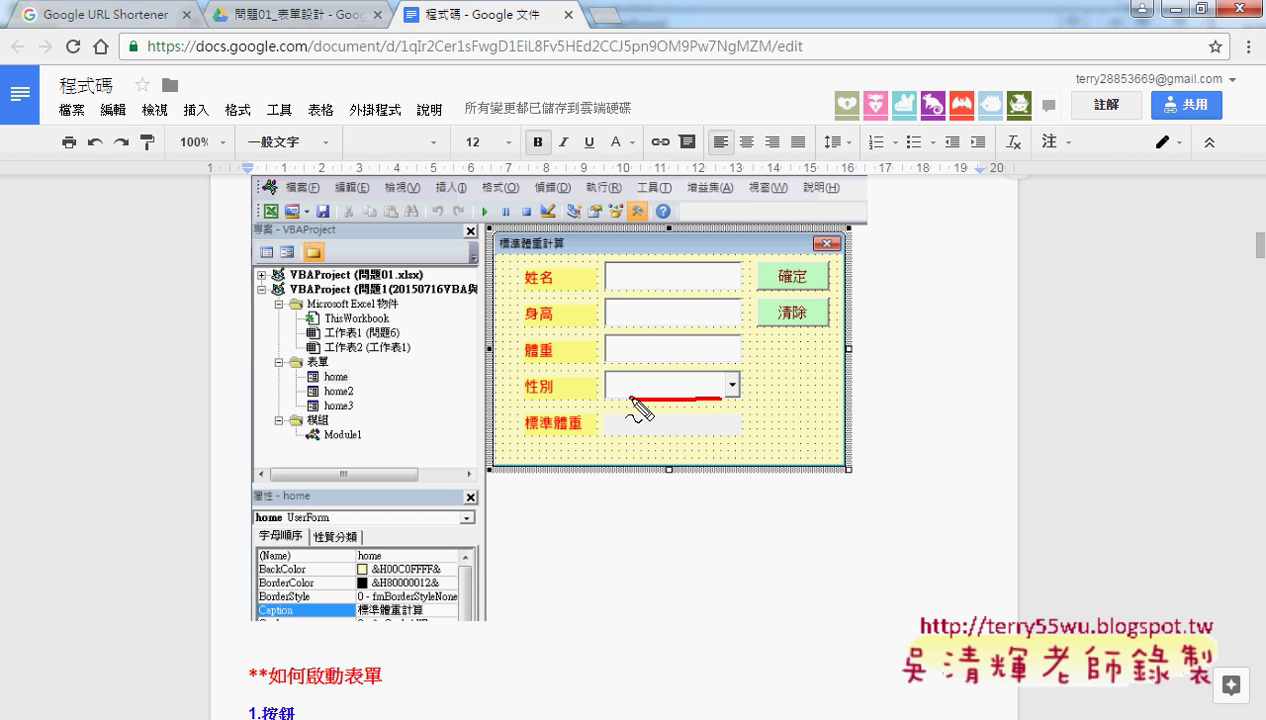
key("Escape")
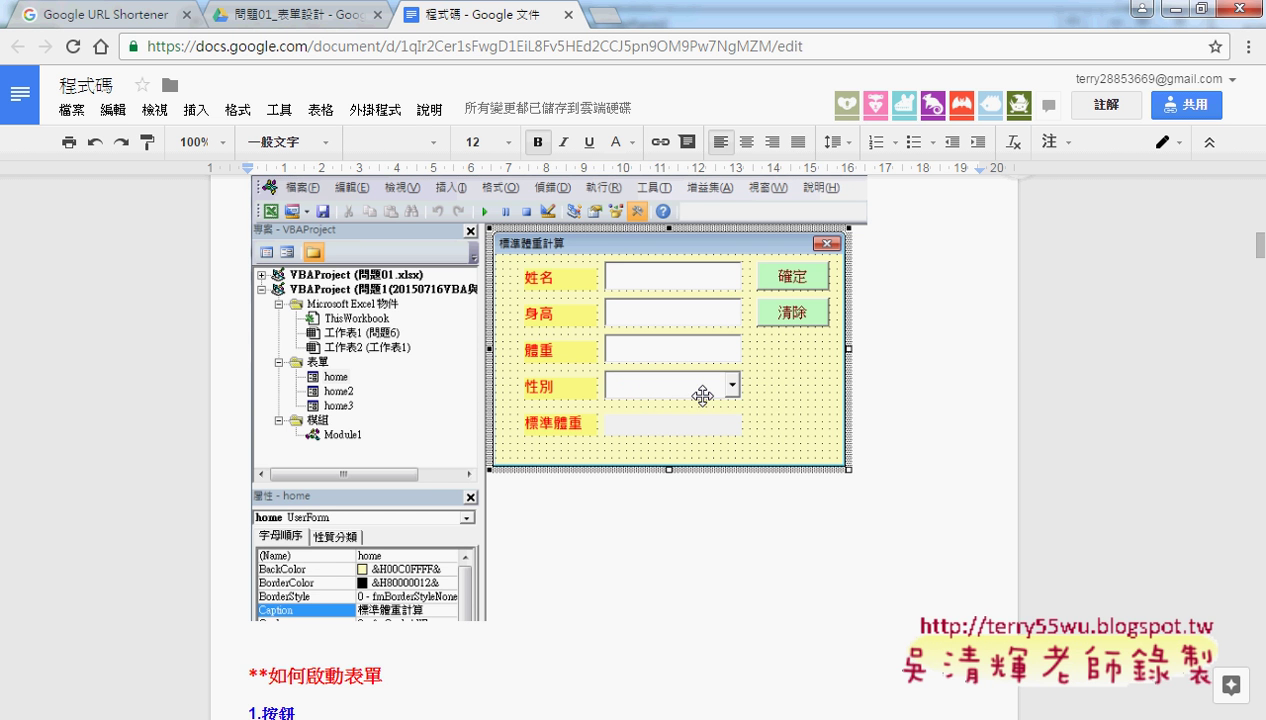
mouse_move(417, 715)
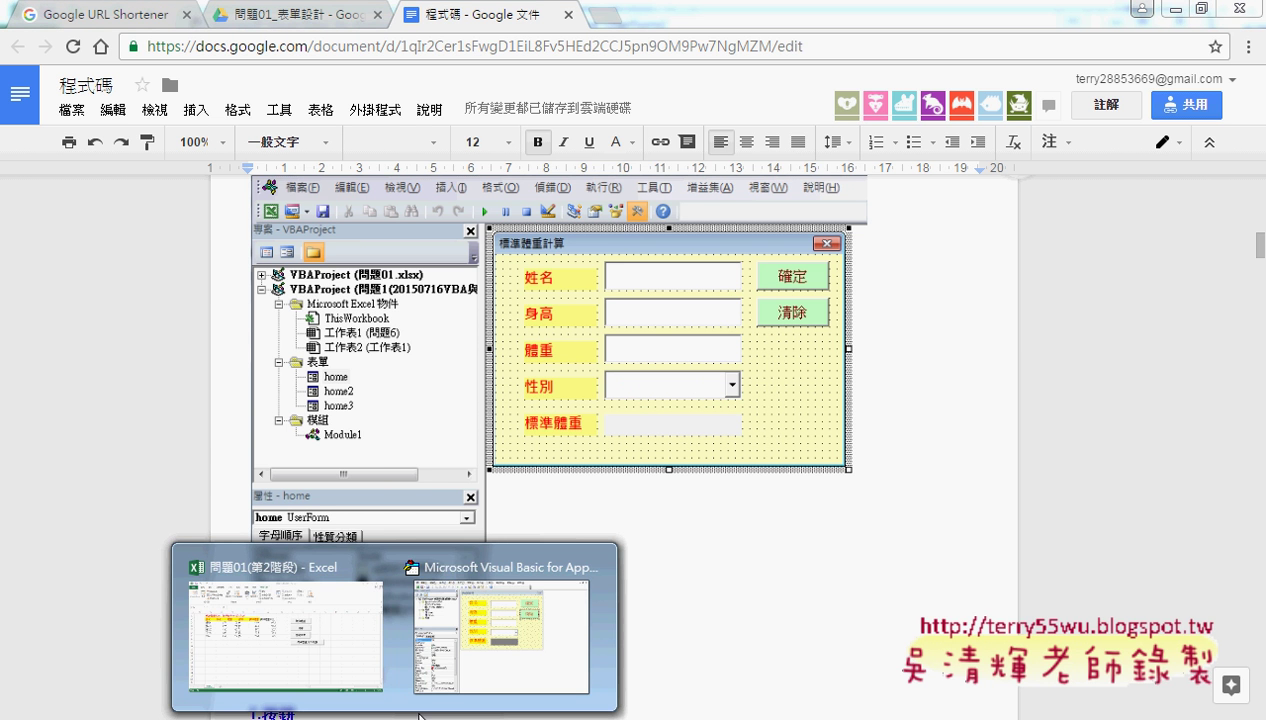
- Test-run home2, see that its gender drop-down is empty, and close the form
left_click(501, 669)
double_click(290, 243)
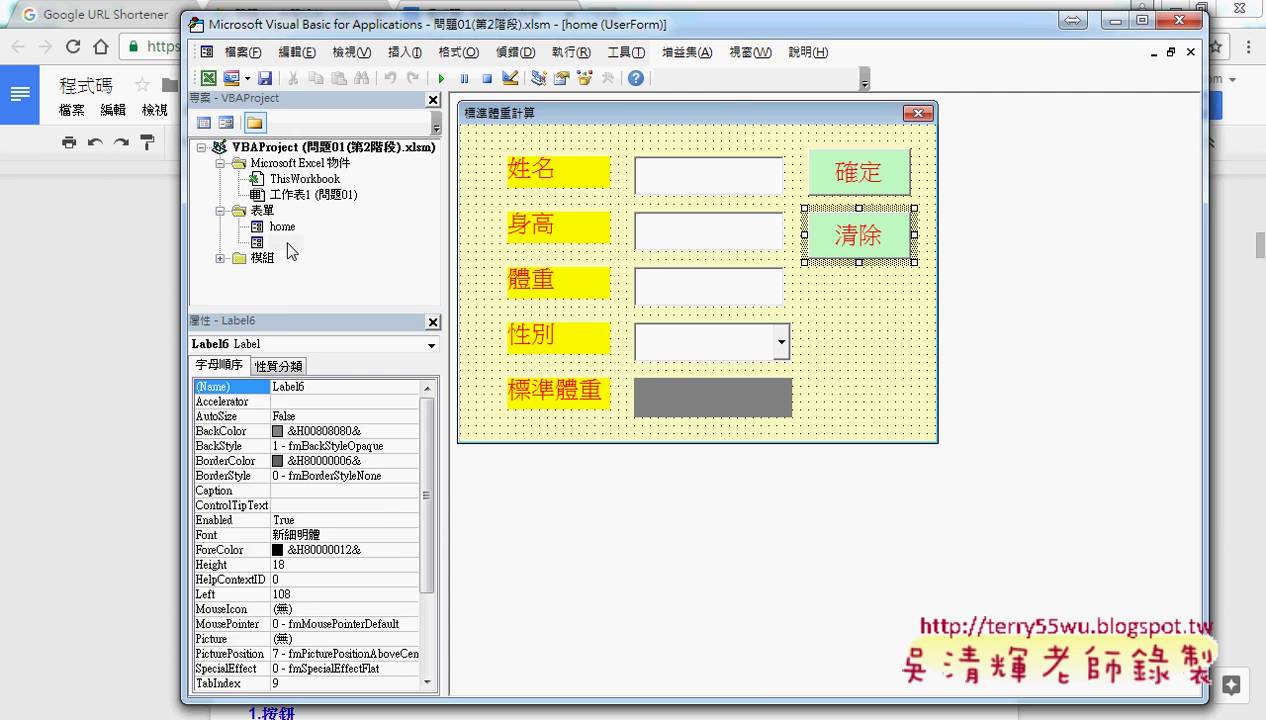
left_click(441, 78)
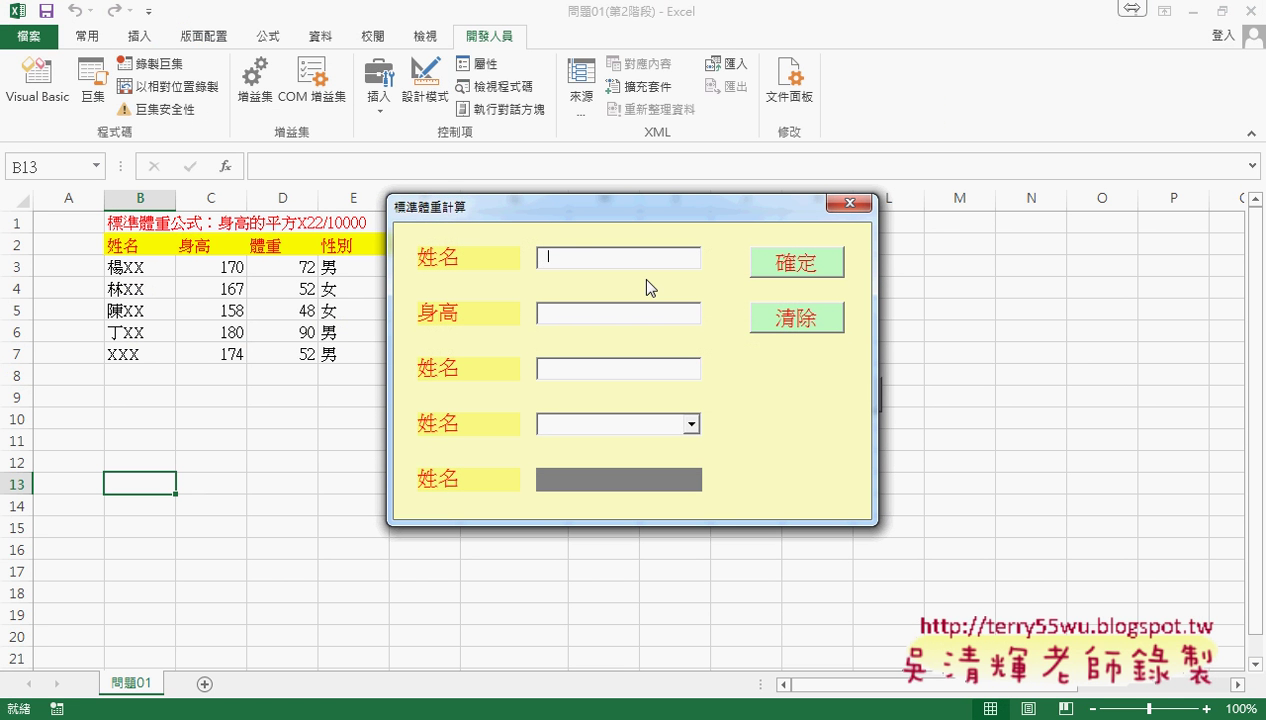
left_click(697, 429)
left_click(836, 208)
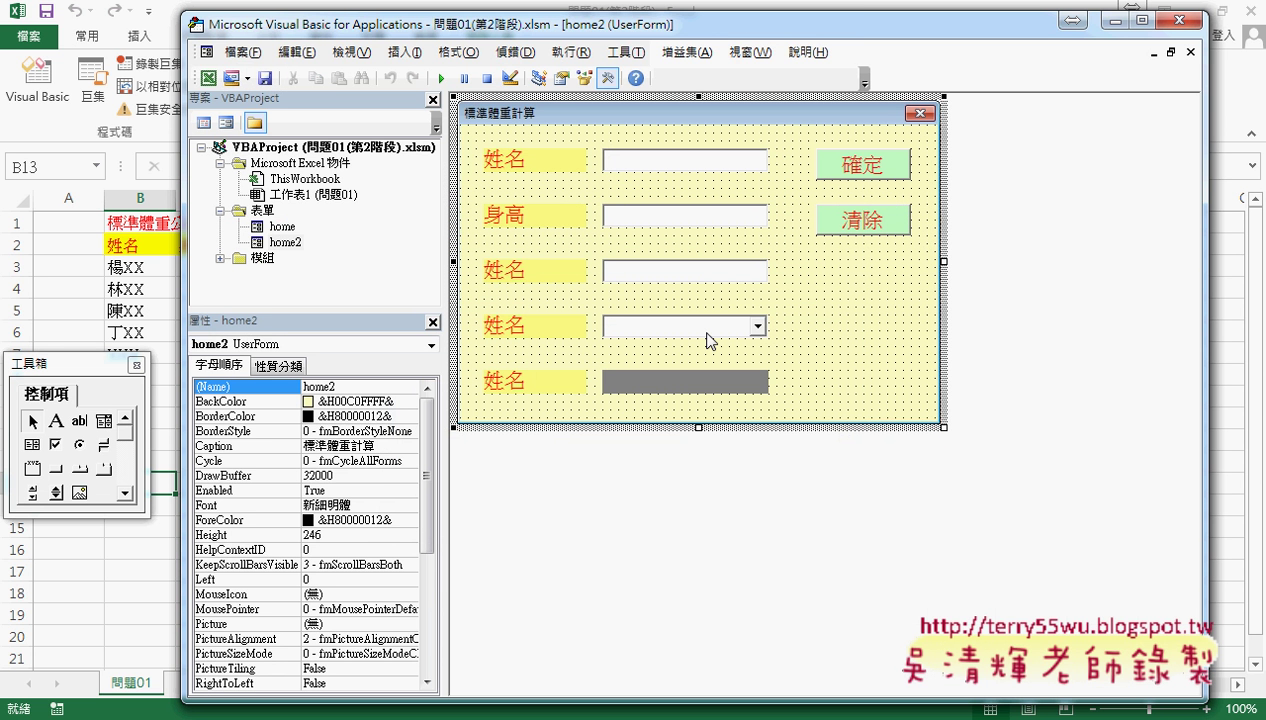
- Rename the home2 combo box from ComboBox1 to myD
left_click(700, 329)
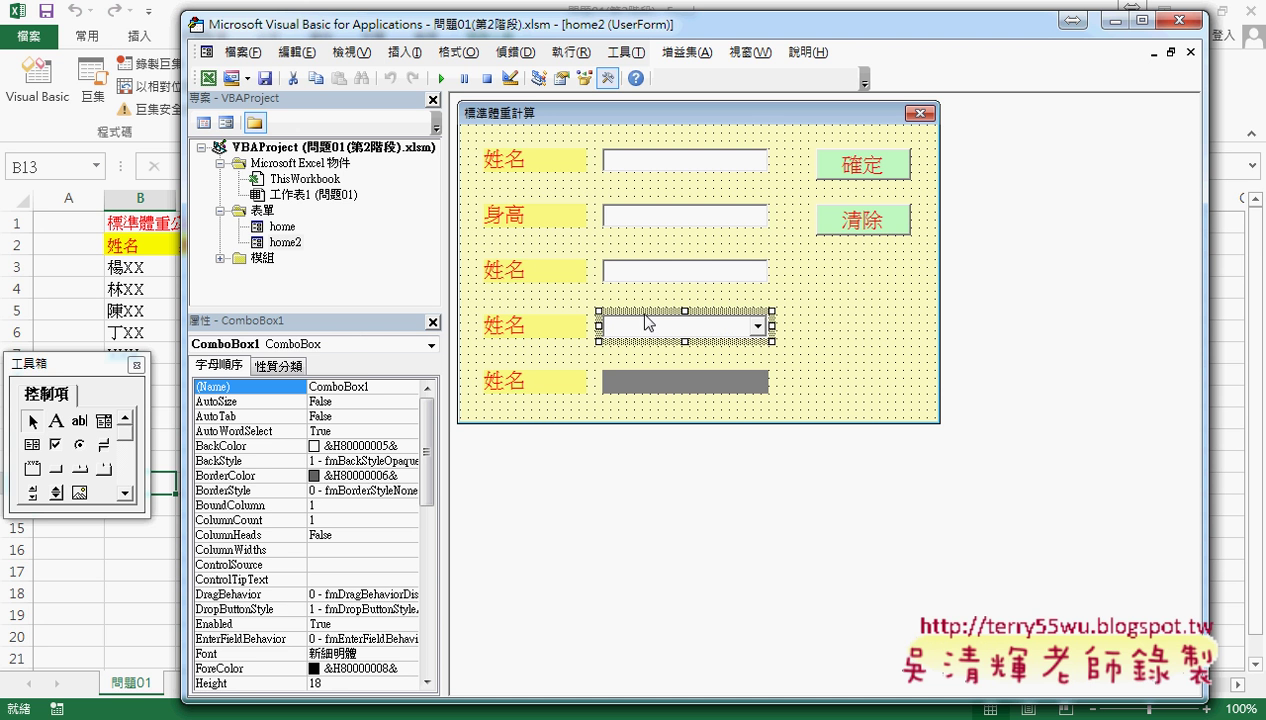
left_click(383, 386)
double_click(383, 386)
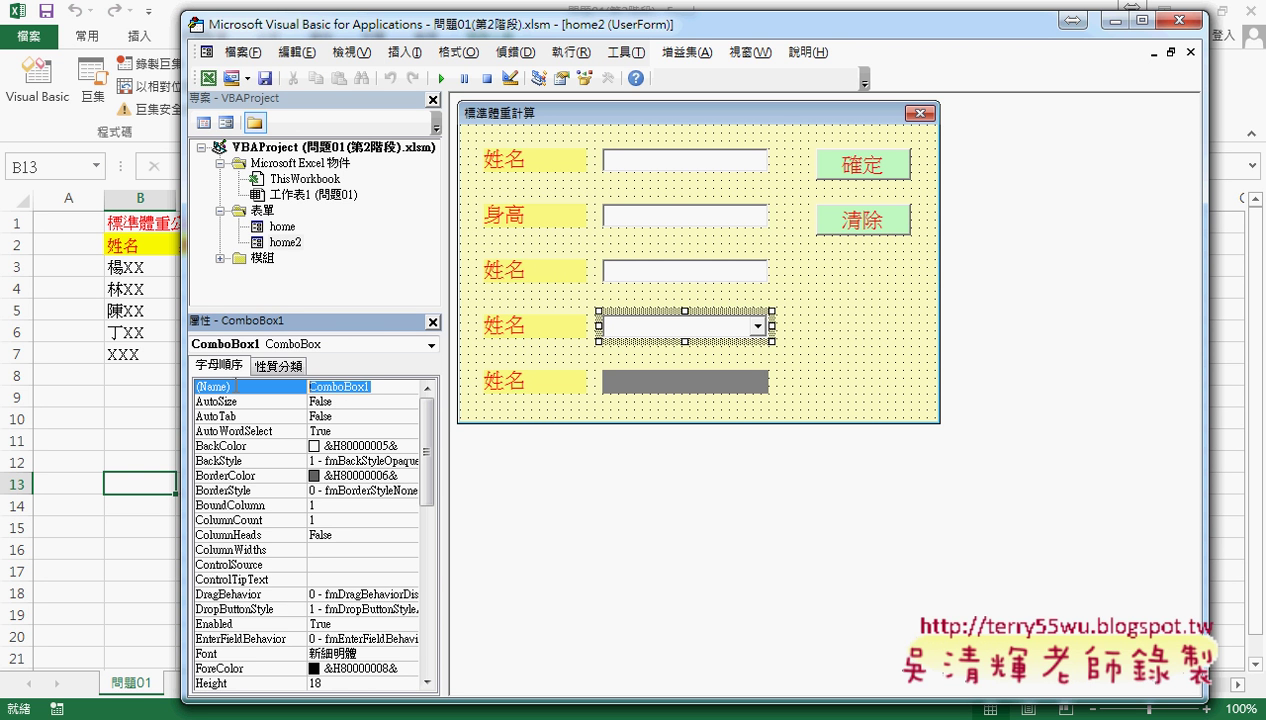
type("m")
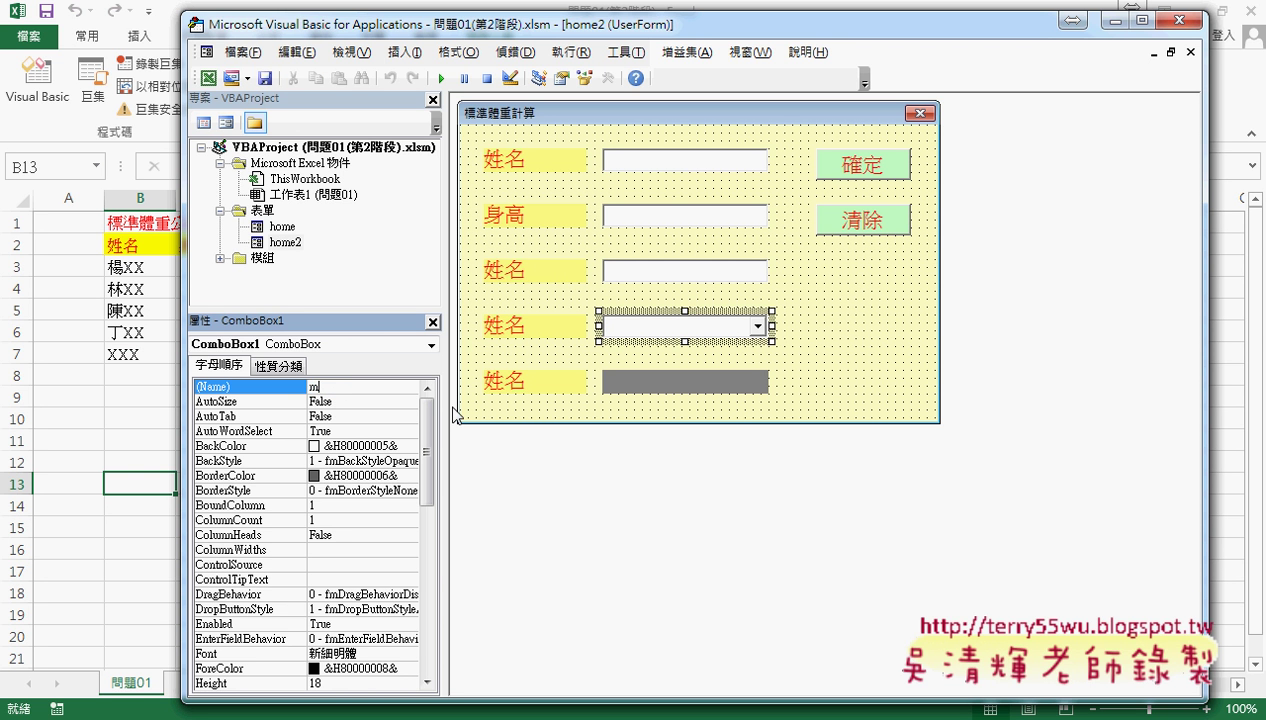
type("yD")
key("Return")
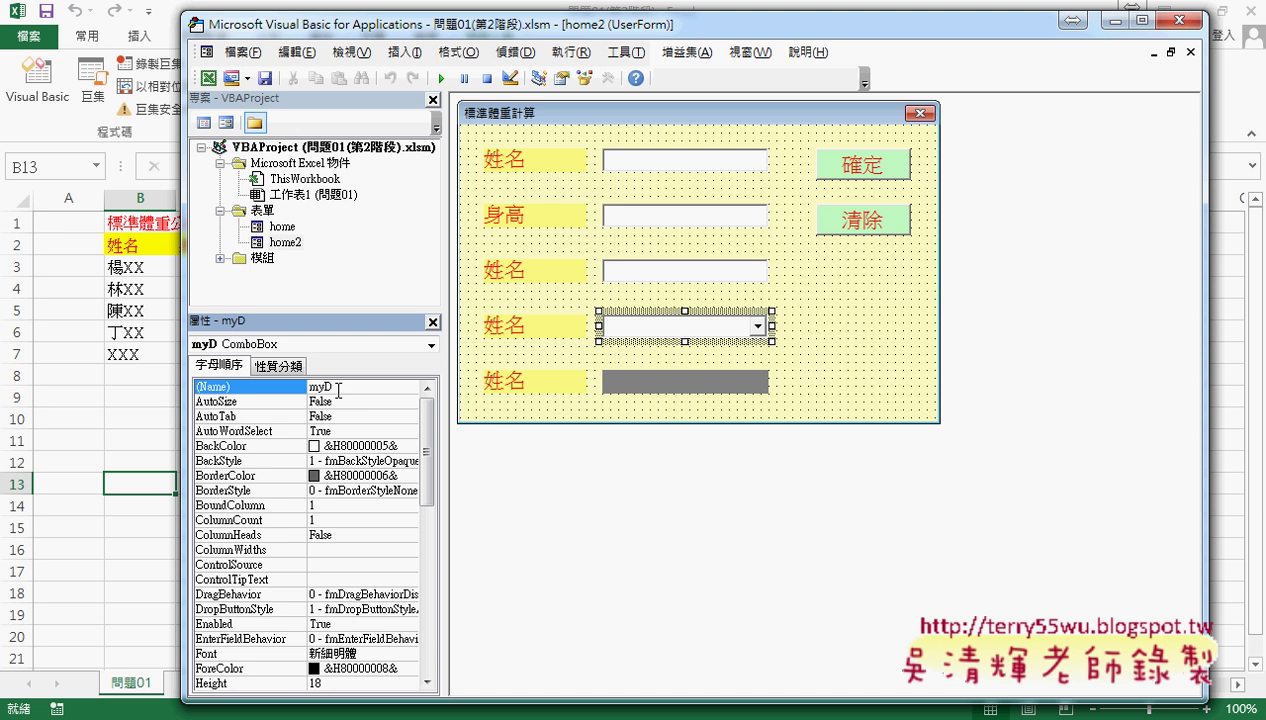
- Change the fourth label's caption from 姓名 to 性別 and open the form's code
left_click(852, 310)
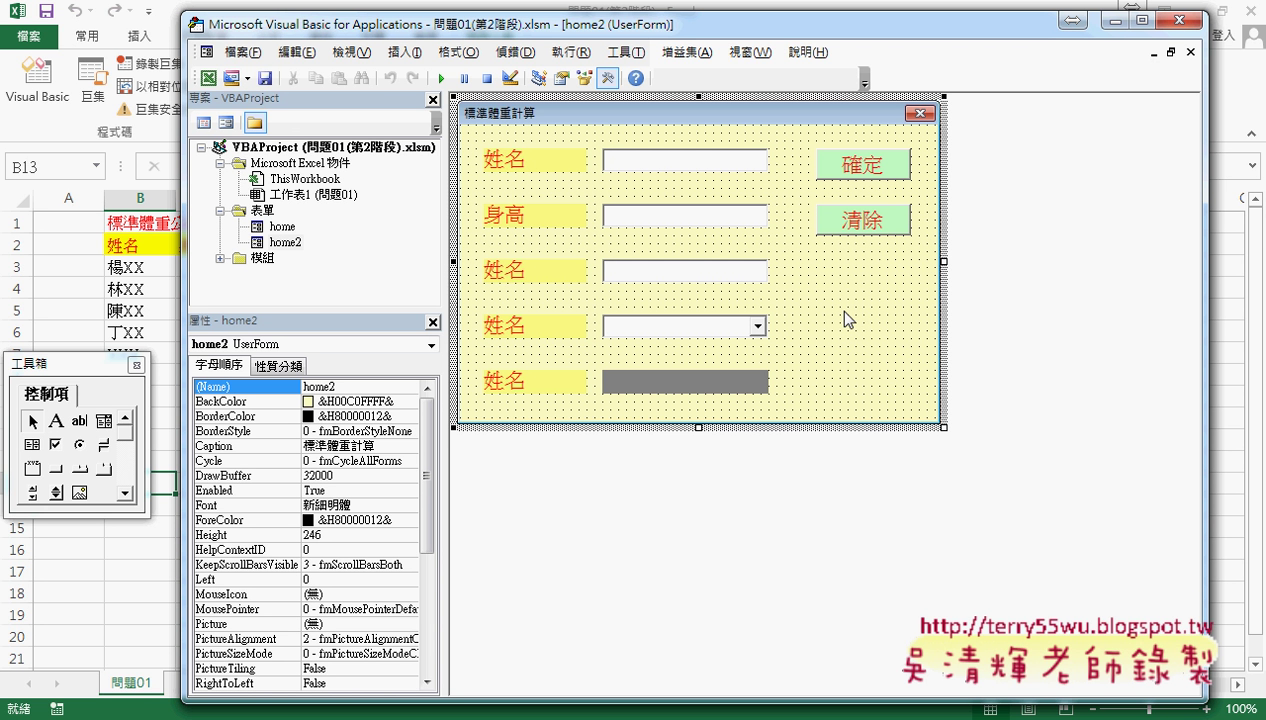
left_click(497, 332)
left_click(304, 488)
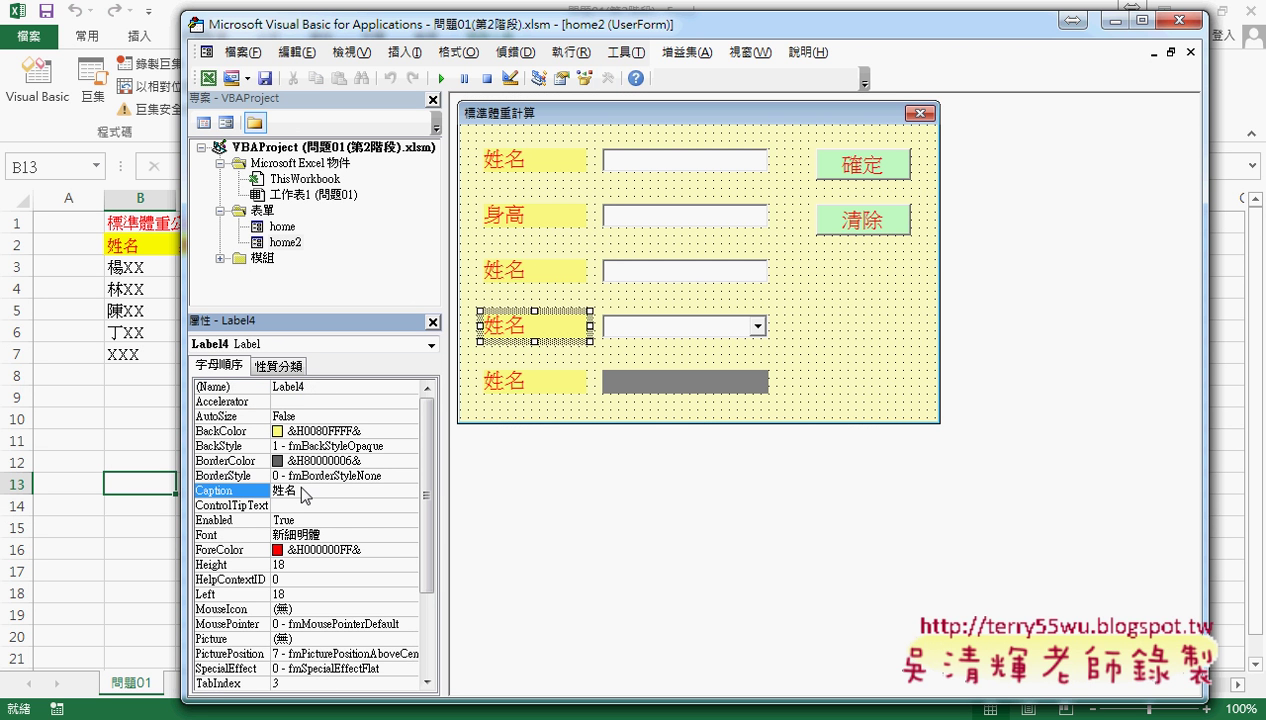
left_click(266, 492)
key("BackSpace")
type("性別")
left_click(836, 340)
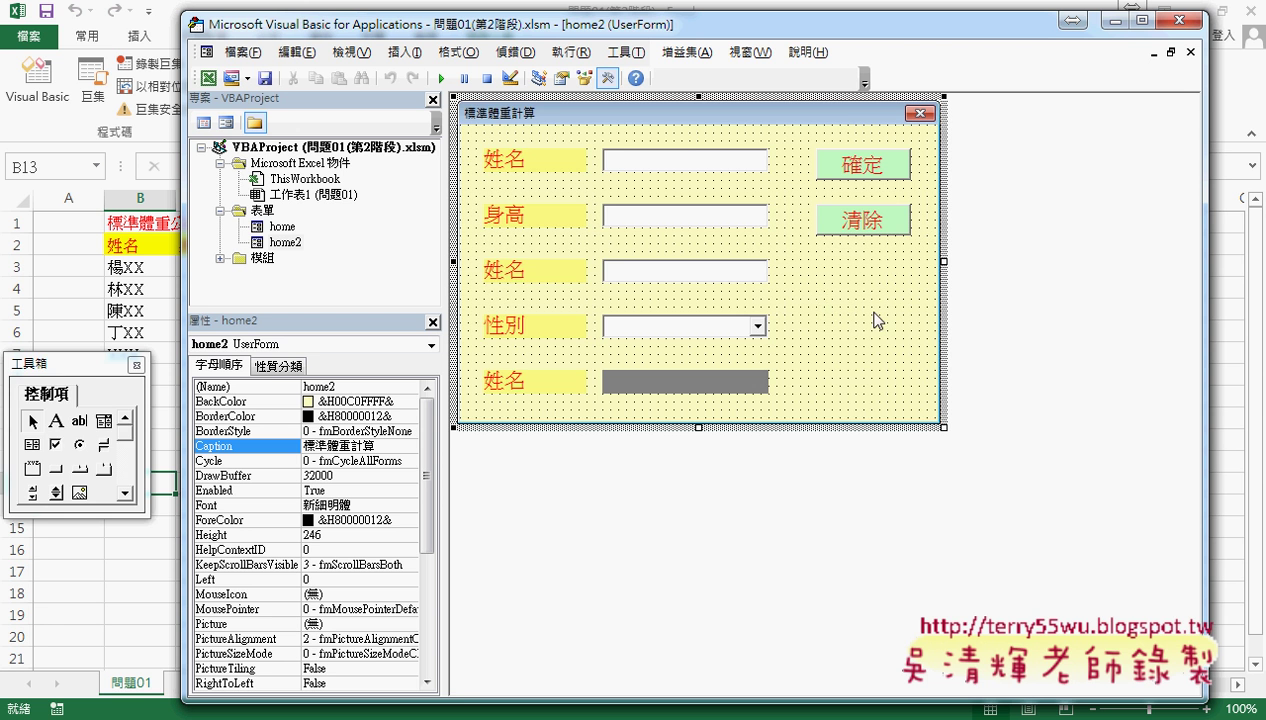
double_click(873, 320)
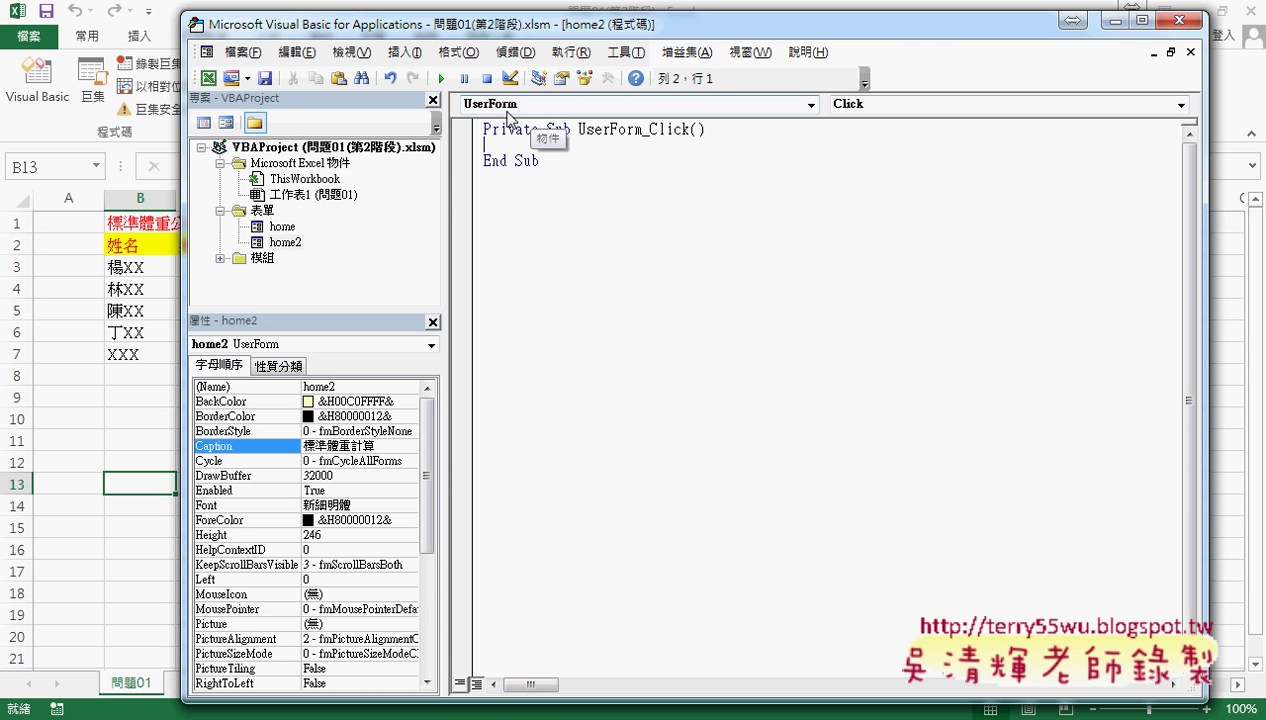
- Add an empty UserForm_Activate procedure and delete the UserForm_Click stub
left_click(872, 109)
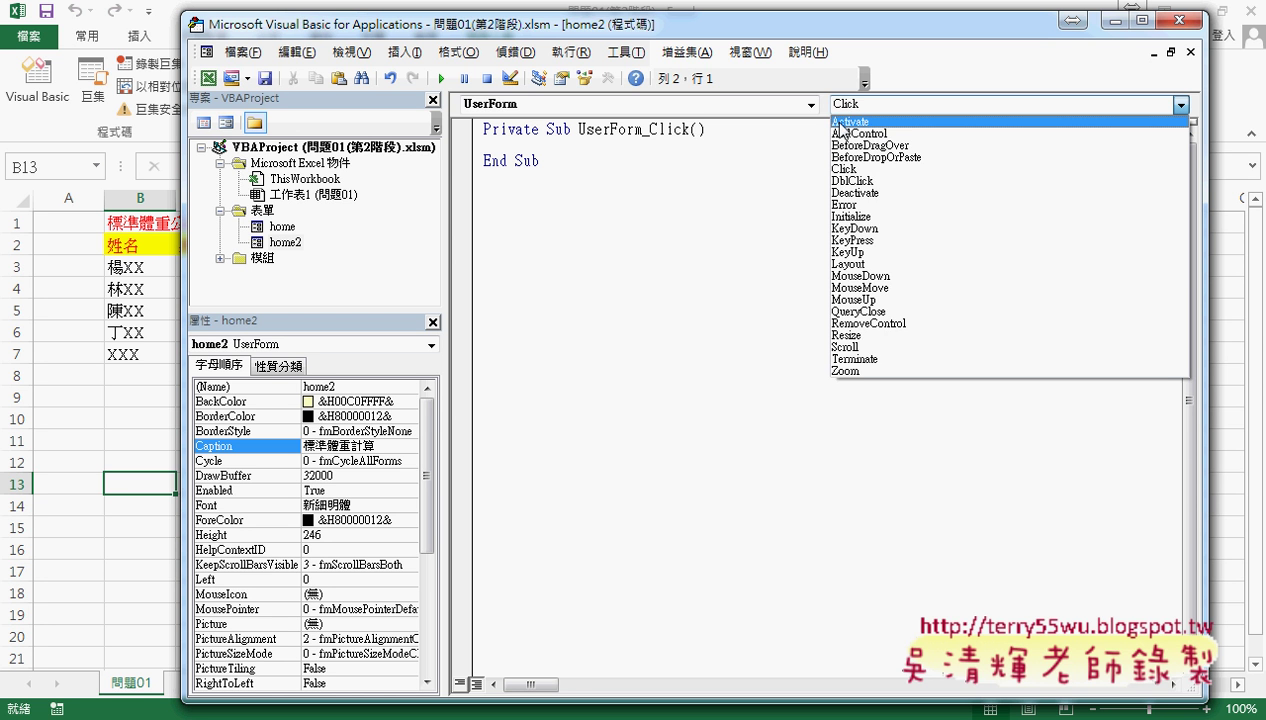
left_click(843, 122)
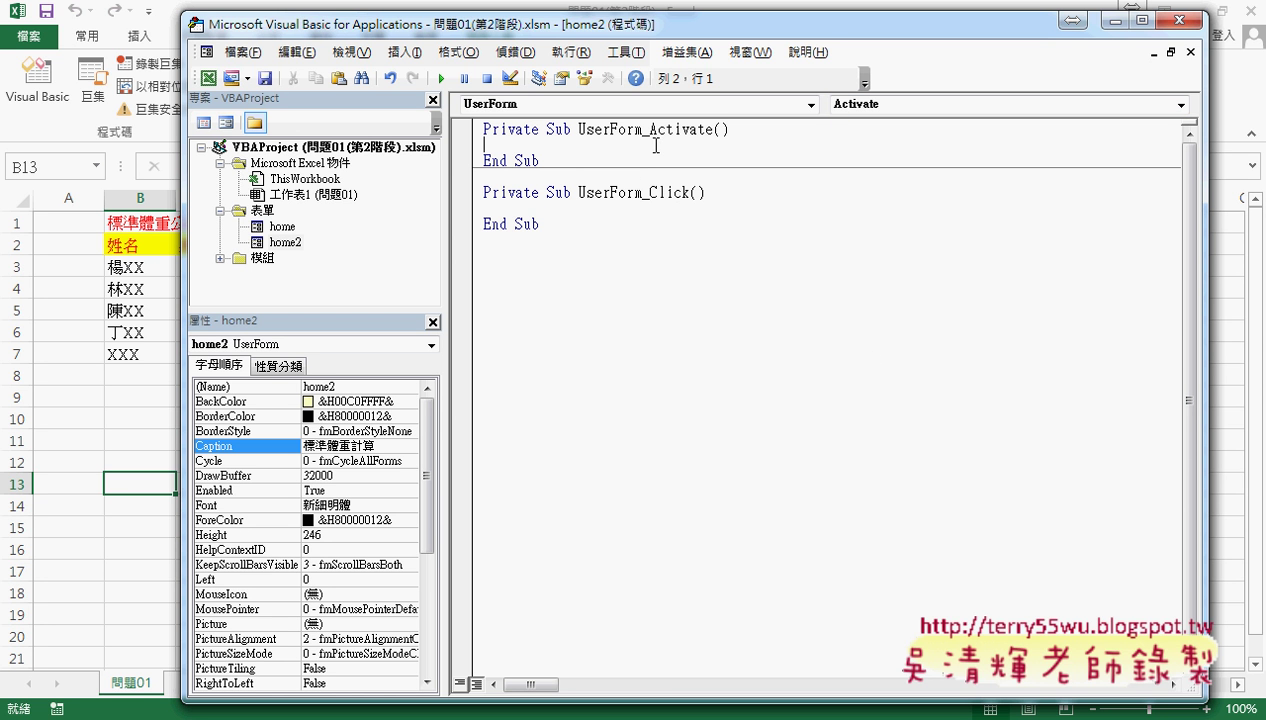
left_click_drag(650, 130, 714, 130)
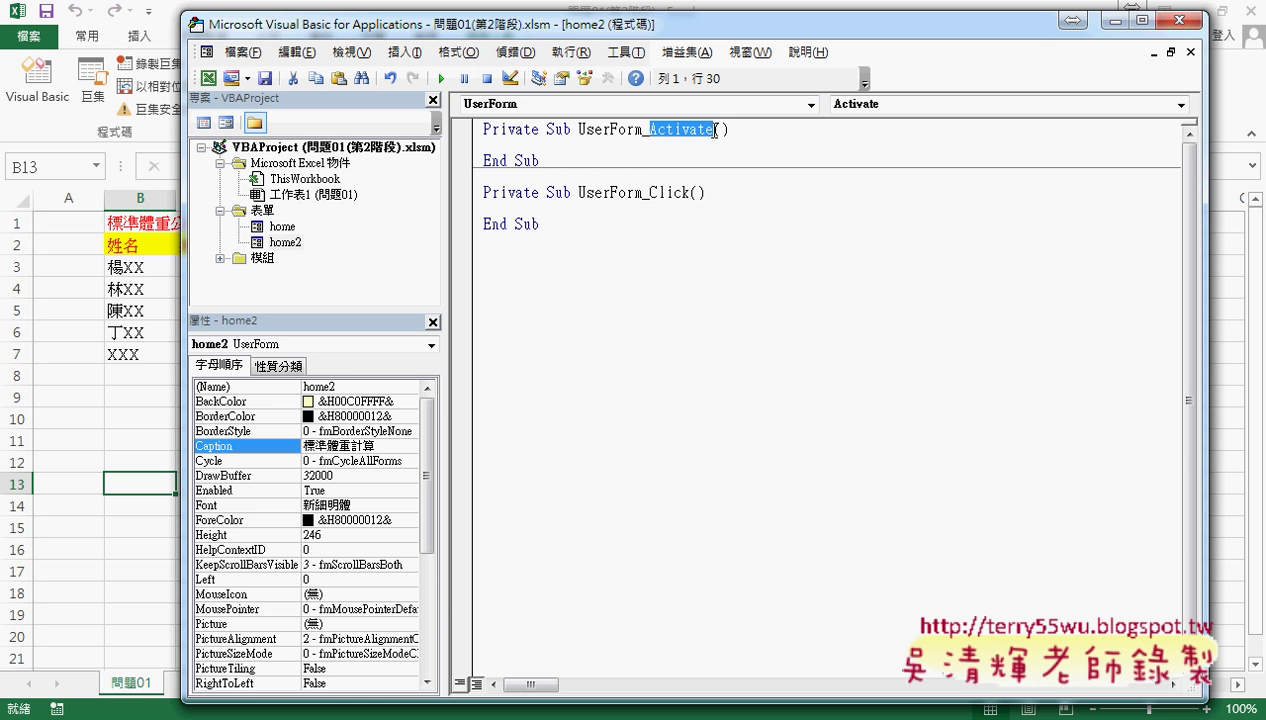
mouse_move(650, 192)
left_mouse_down()
mouse_move(704, 194)
mouse_move(690, 194)
left_mouse_up()
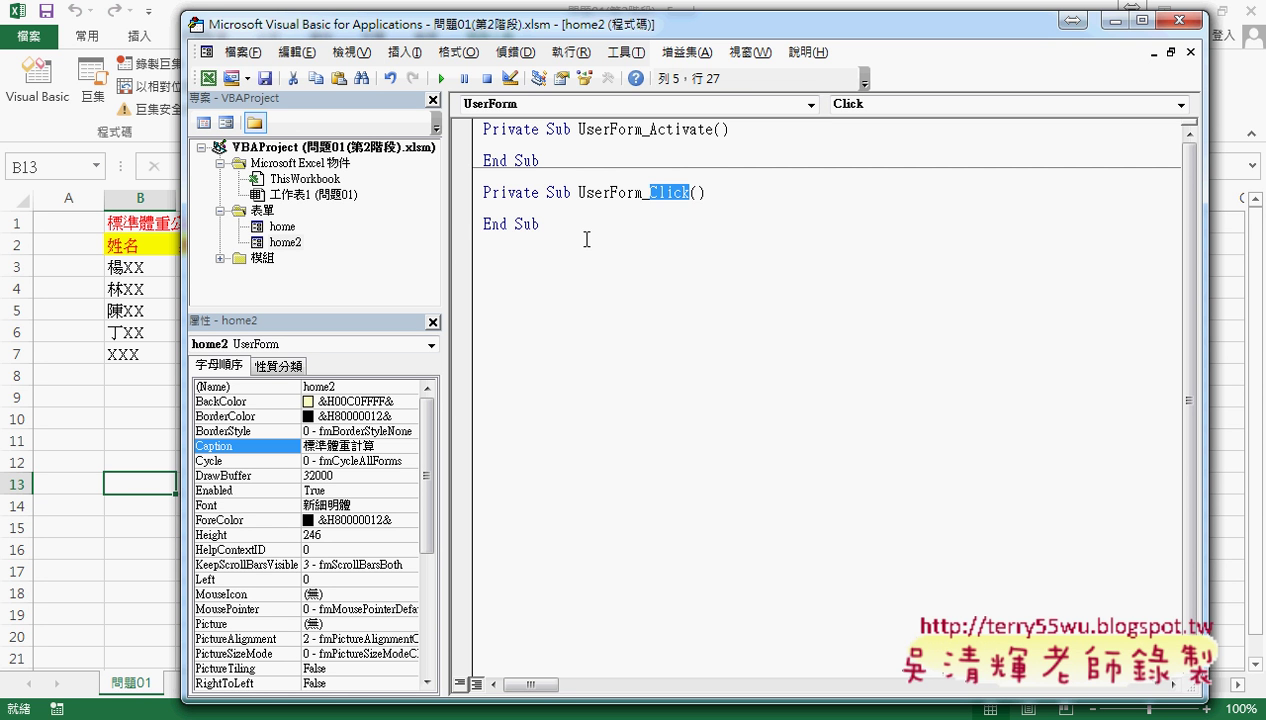
left_click_drag(587, 239, 486, 188)
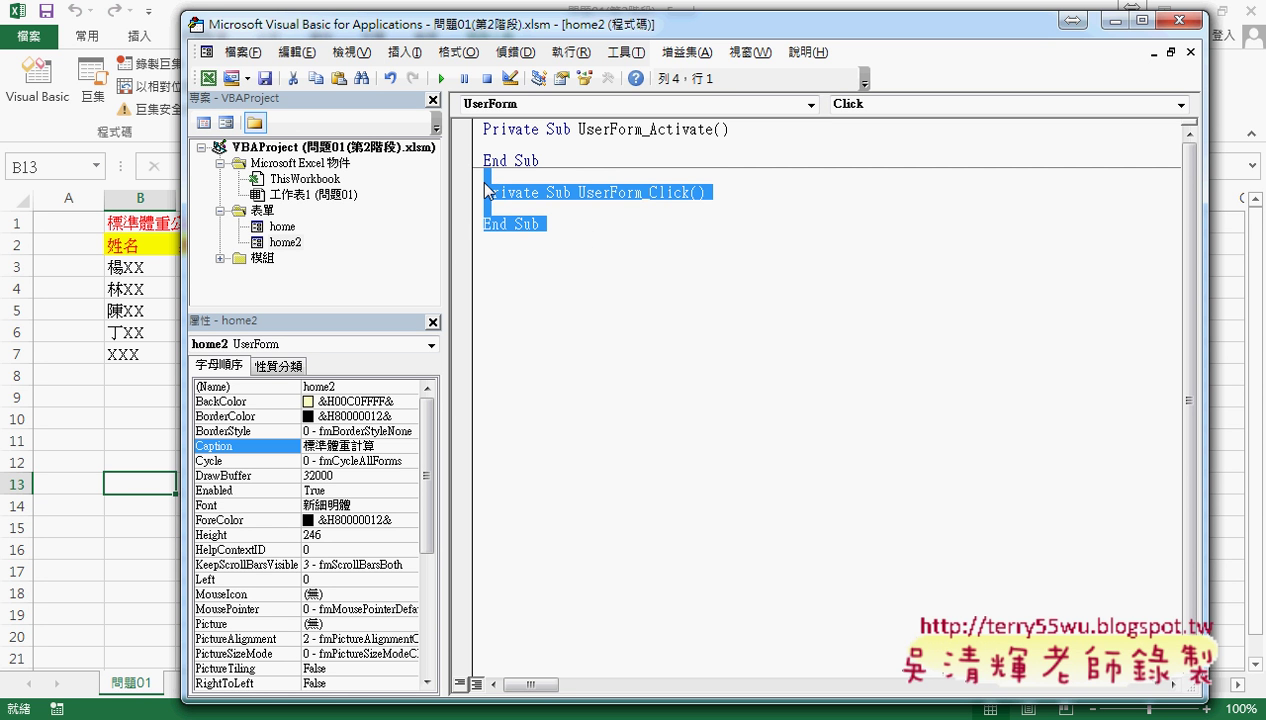
key("Delete")
left_click_drag(648, 130, 712, 132)
left_click(628, 147)
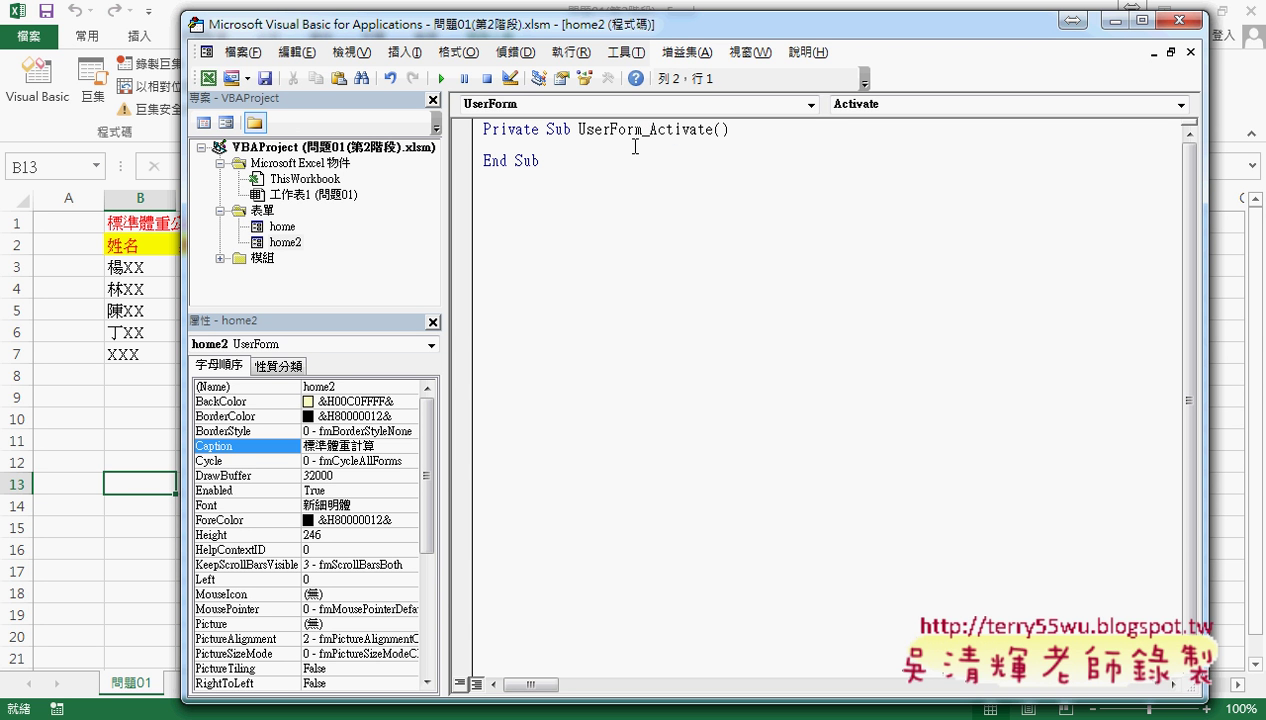
- Write myD.AddItem "男" as the first line of UserForm_Activate
key("Tab")
type("a")
key("Escape")
type("myd")
type(".")
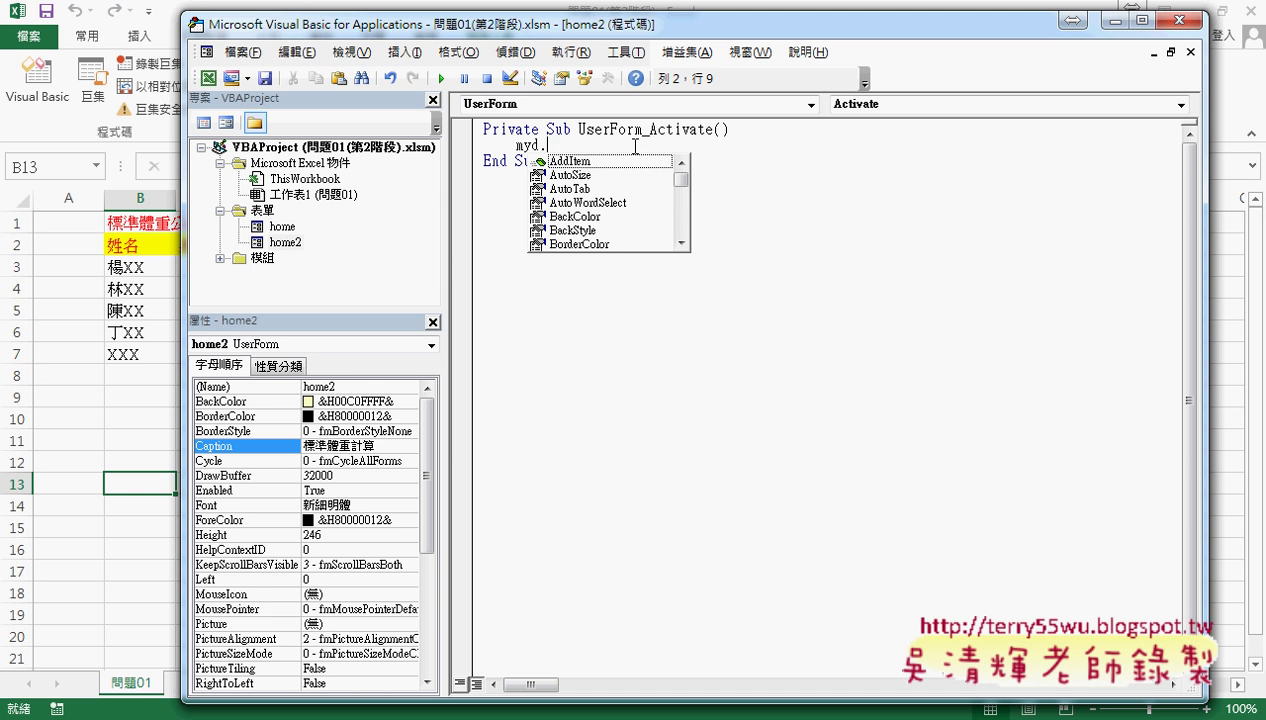
key("Down")
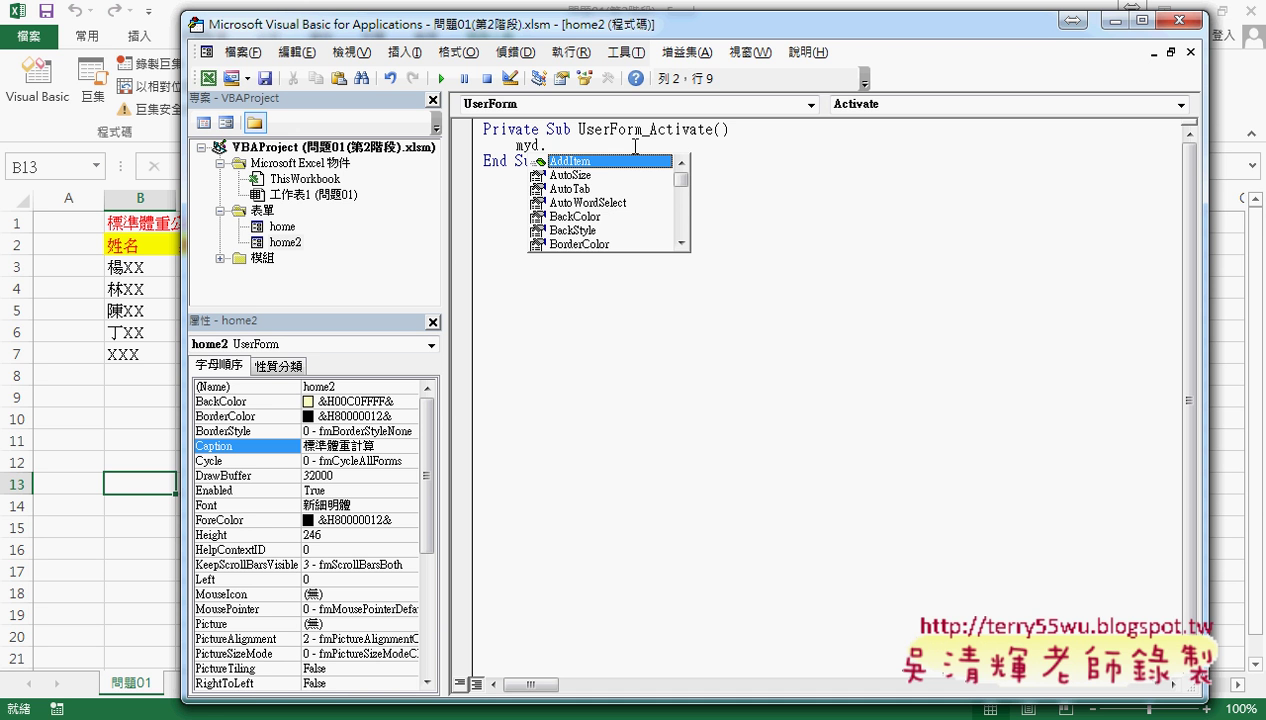
key("space")
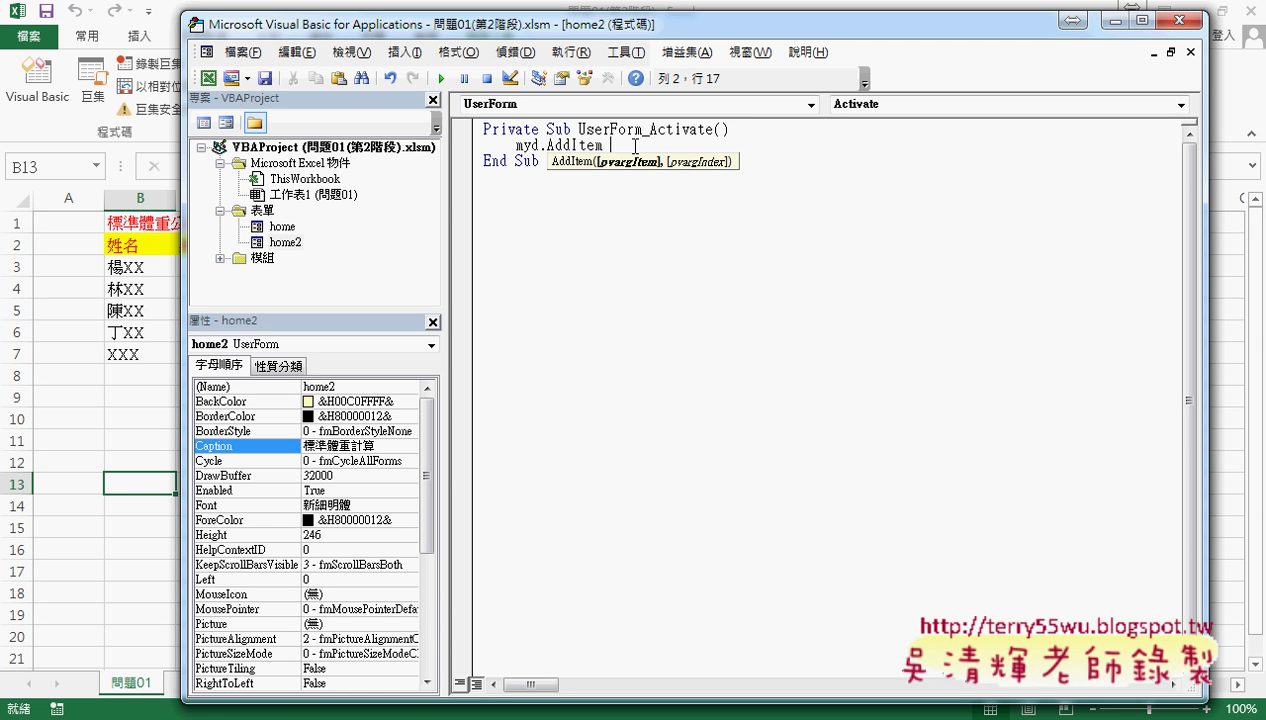
type("\"\"")
key("Left")
type("s")
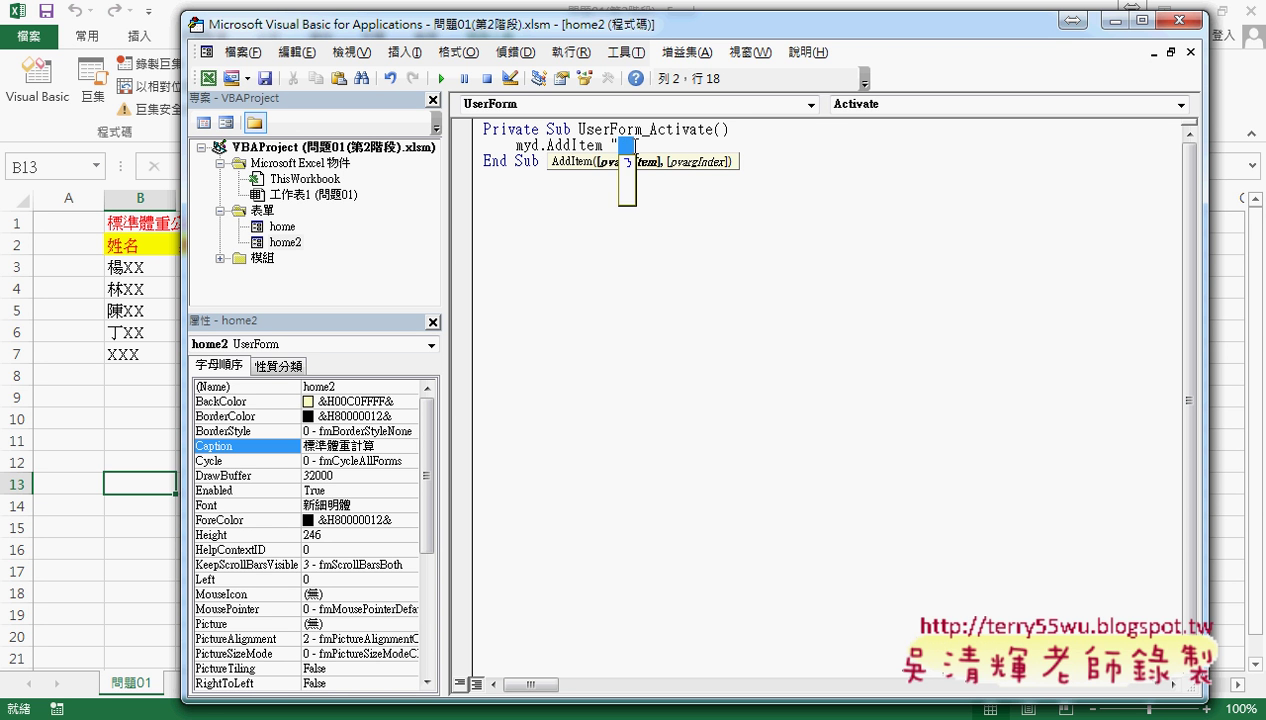
type("男\"")
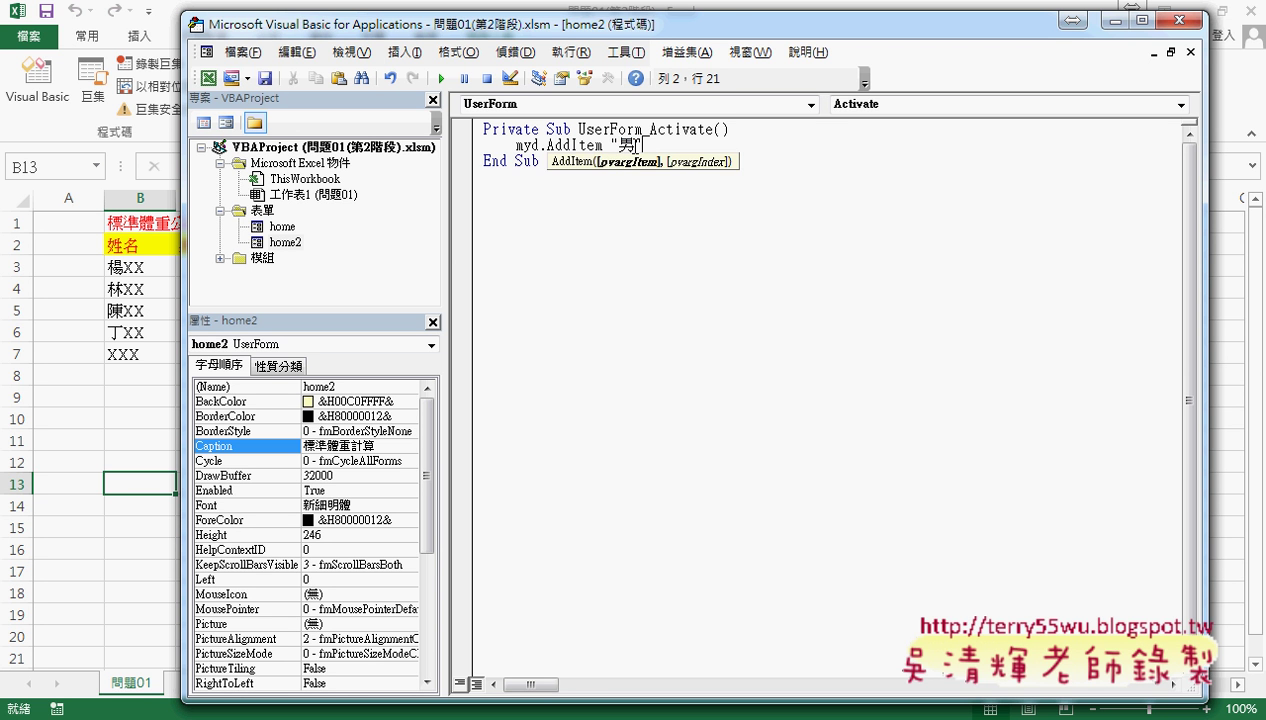
key("Return")
- Duplicate the AddItem line below and change its item to 女
key("Up")
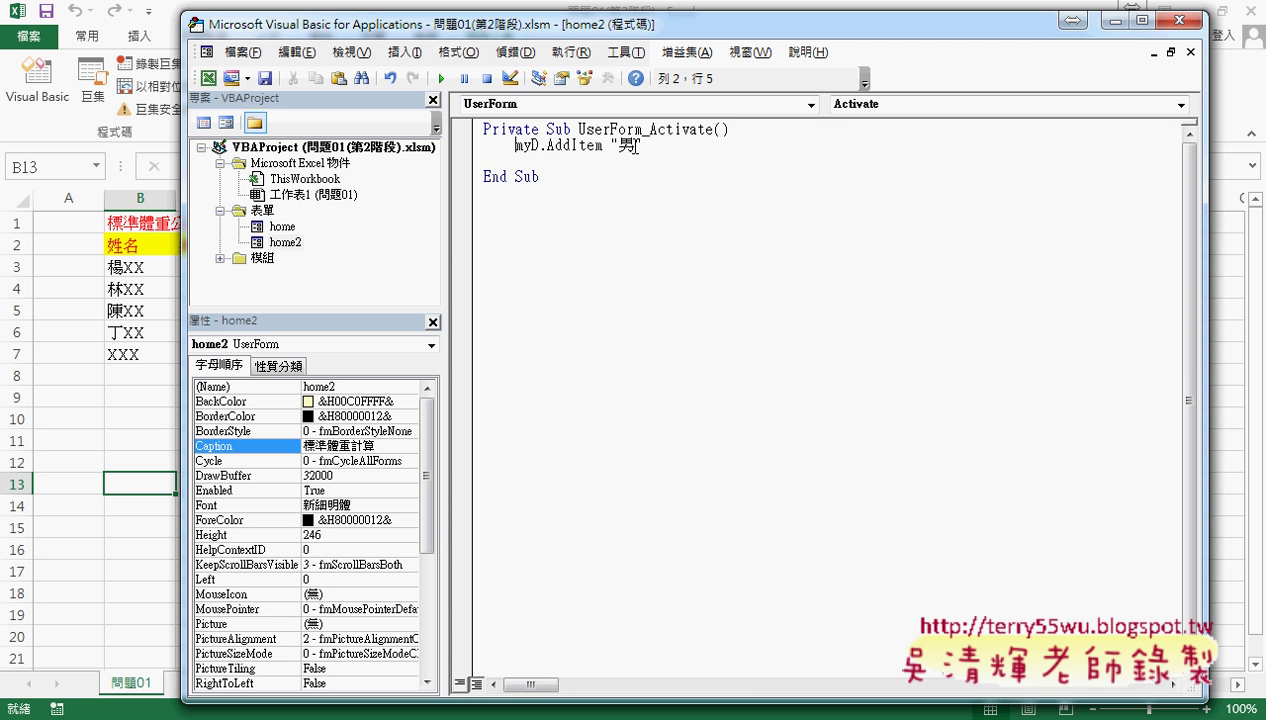
key("shift+End")
key("ctrl+c")
key("End")
key("Return")
key("ctrl+v")
key("Left")
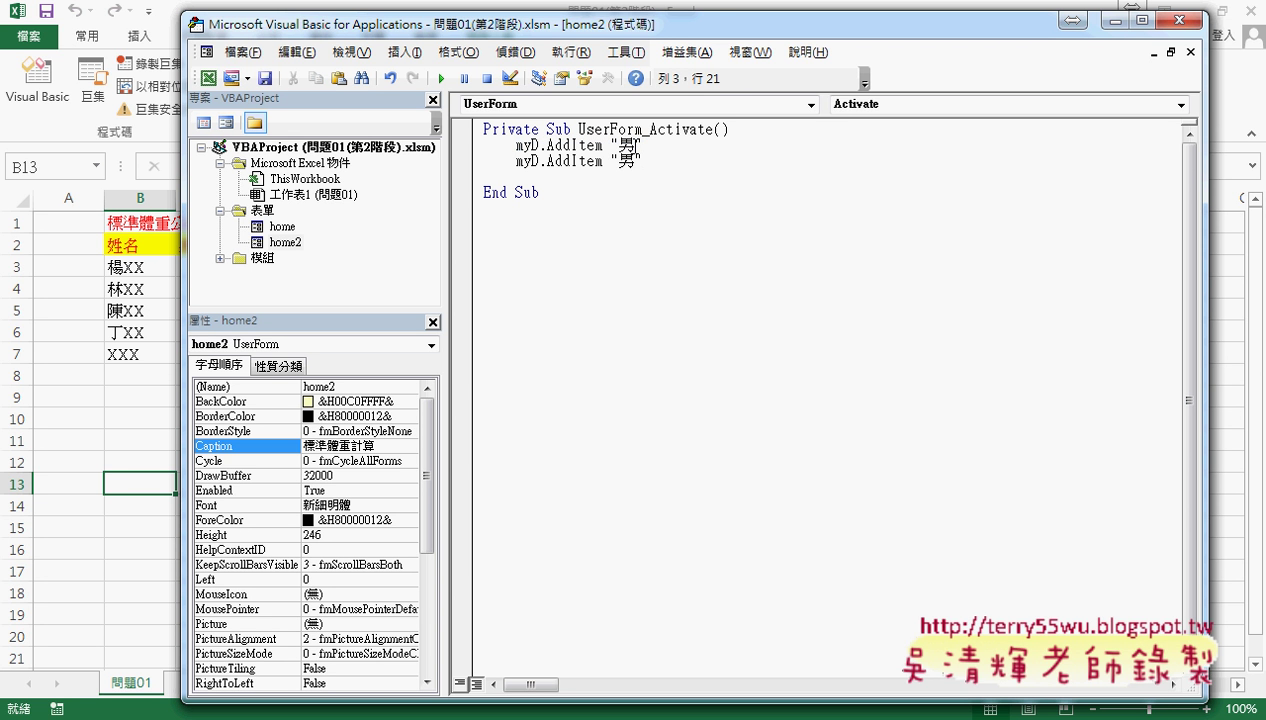
key("shift+Left")
type("女")
key("Right")
key("Delete")
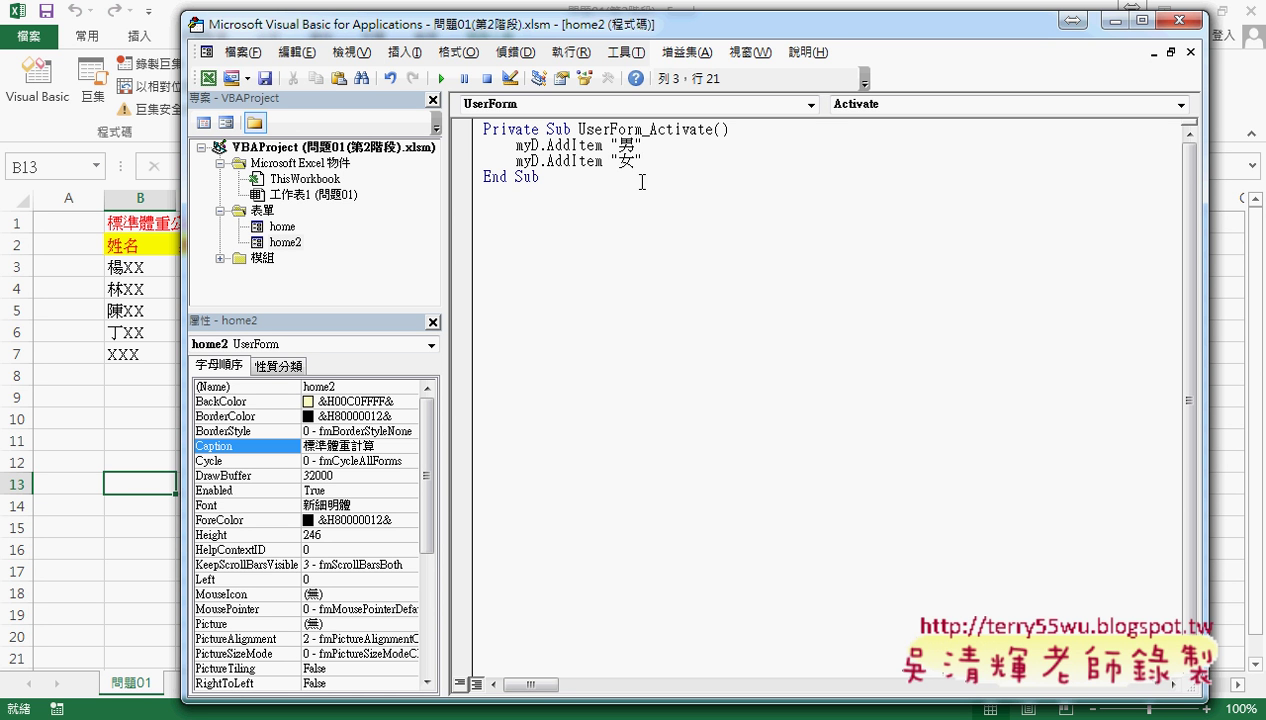
left_click_drag(650, 158, 469, 144)
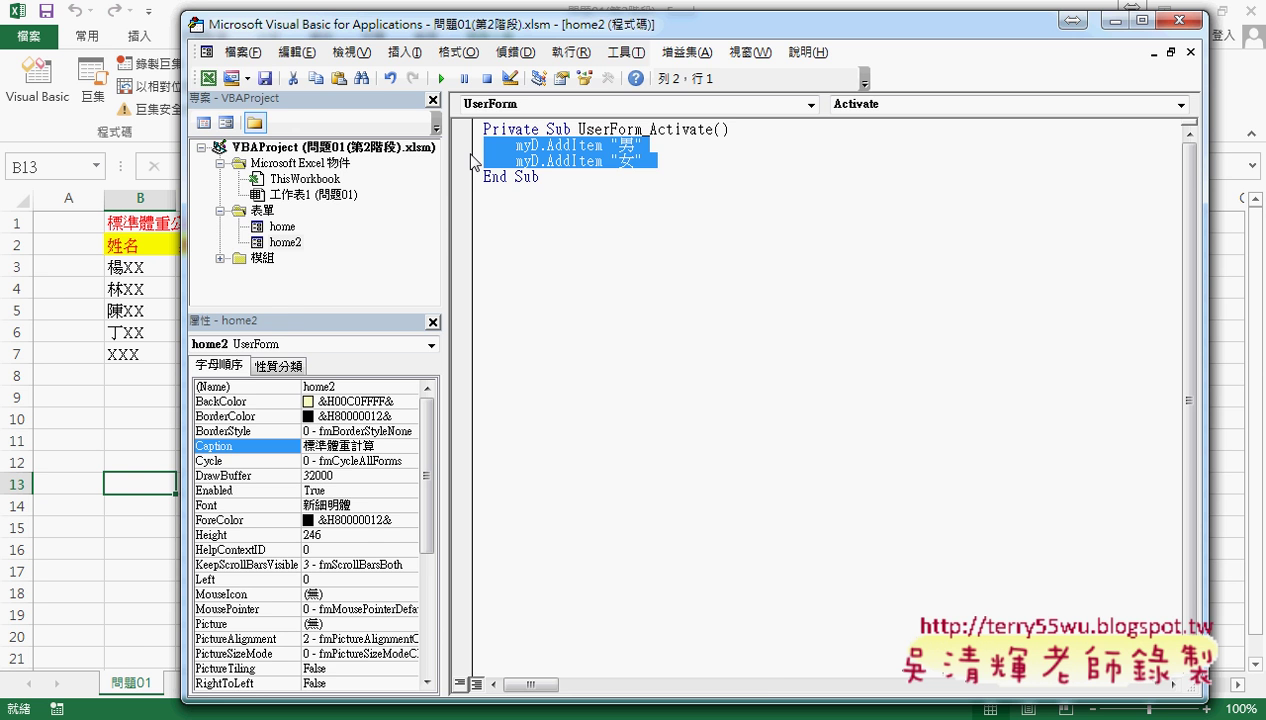
- Test-run home2, picking 男 then 女 from the gender list, then close it
left_click(441, 78)
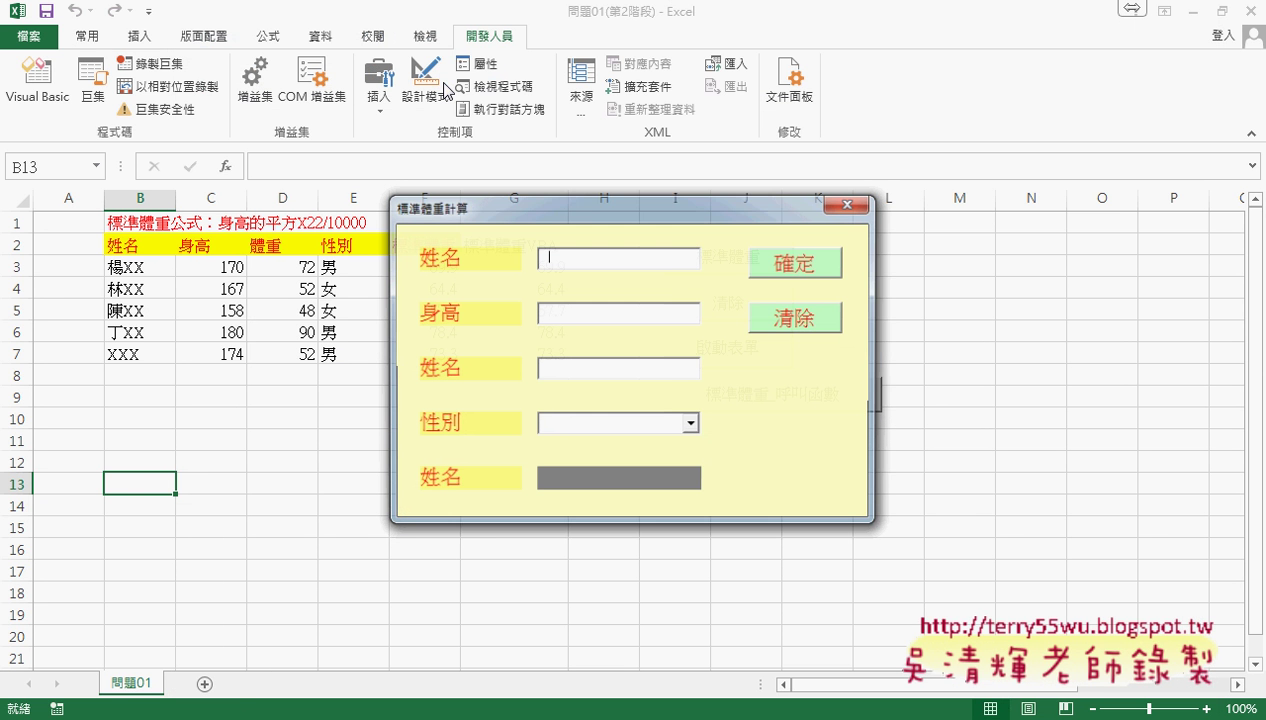
left_click(690, 424)
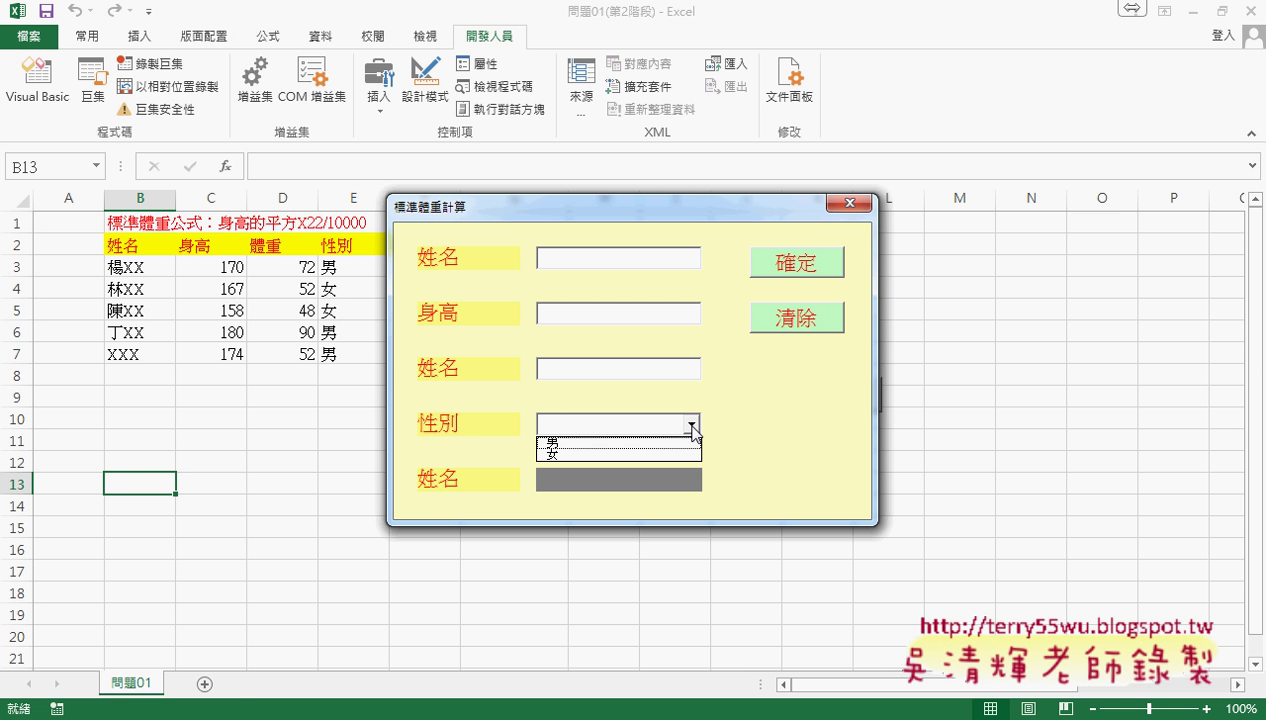
left_click(682, 442)
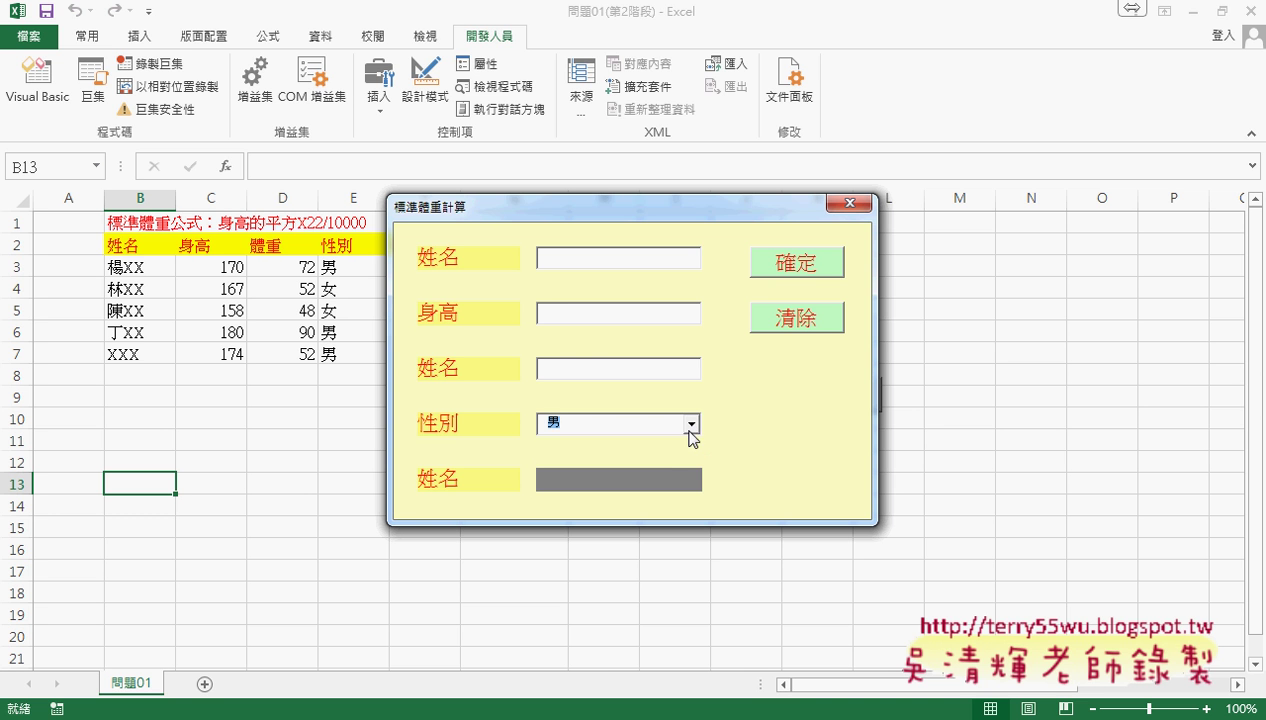
left_click(690, 424)
left_click(686, 456)
left_click(692, 425)
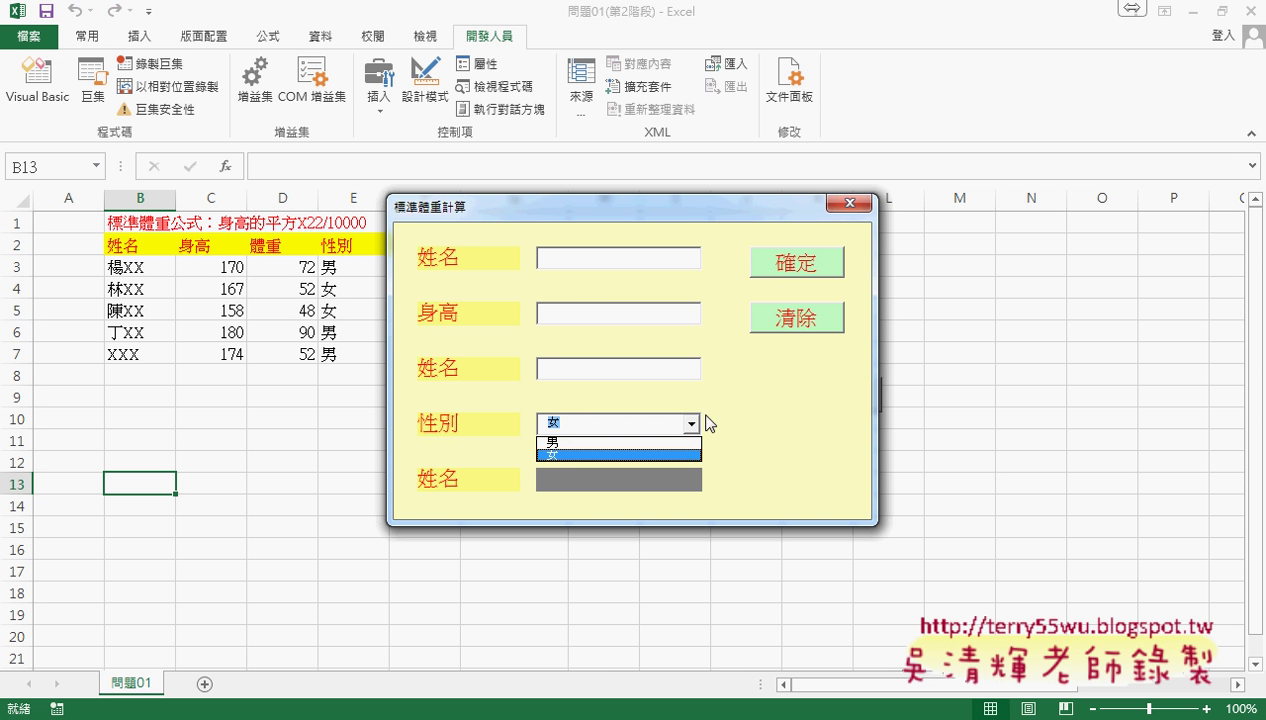
left_click(849, 205)
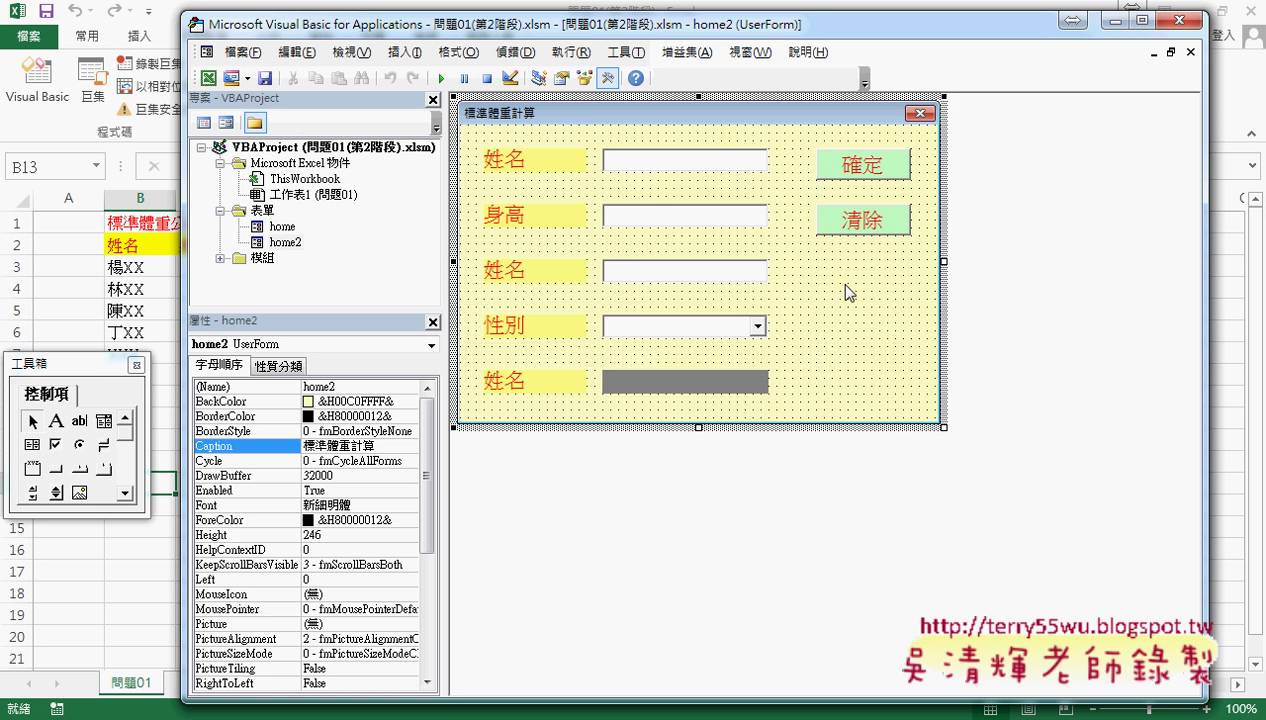
- Review home2's Activate code and its AddItem lines, then minimize the VBA editor to show the weight worksheet
key("F7")
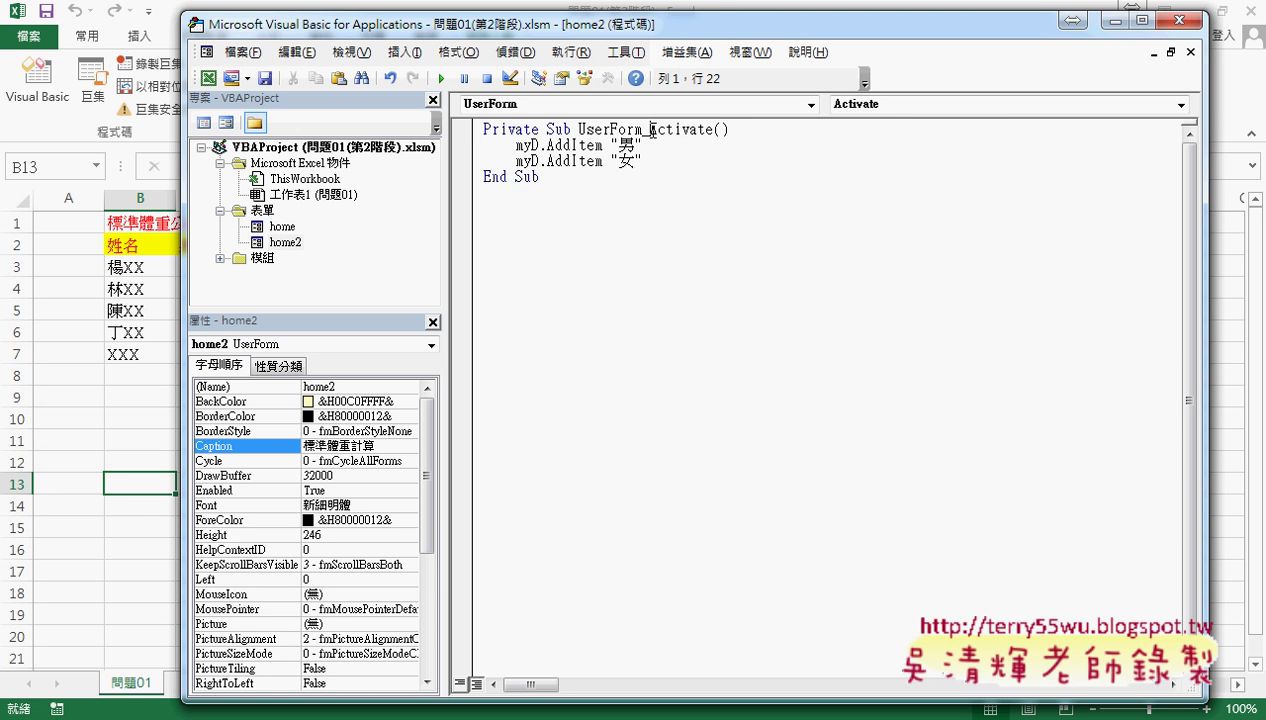
left_click_drag(648, 129, 711, 131)
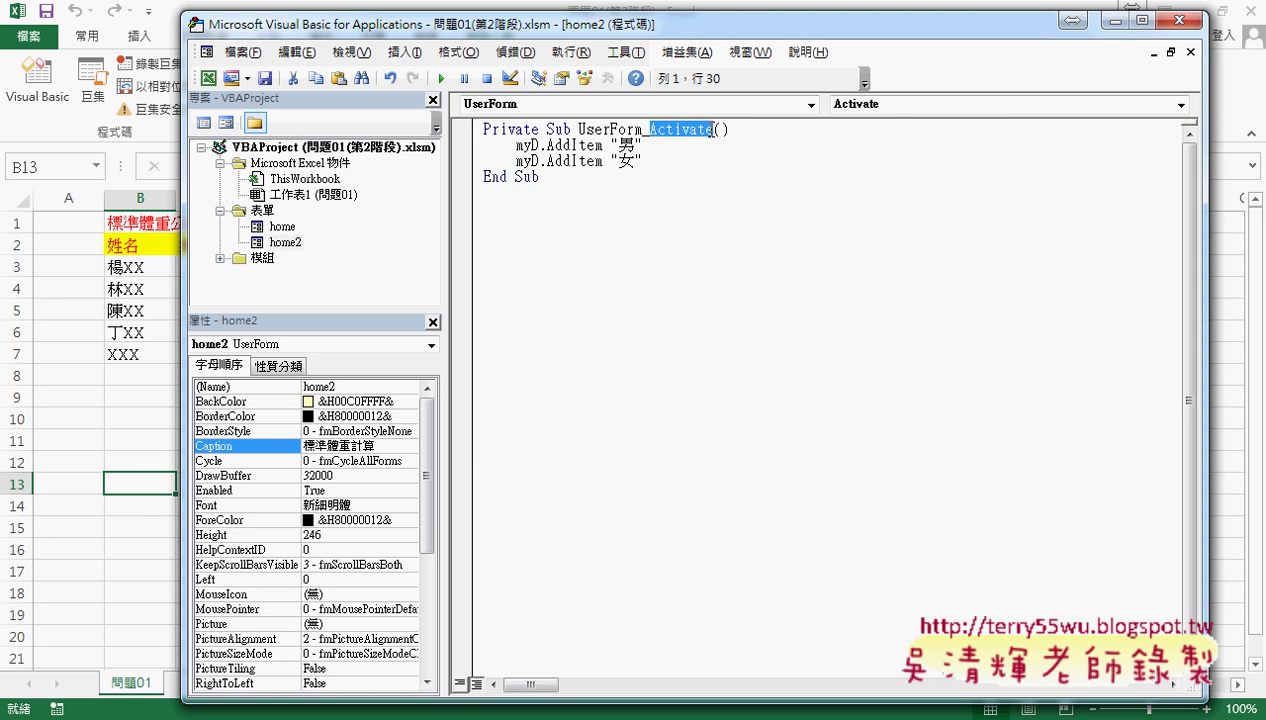
double_click(284, 242)
key("F7")
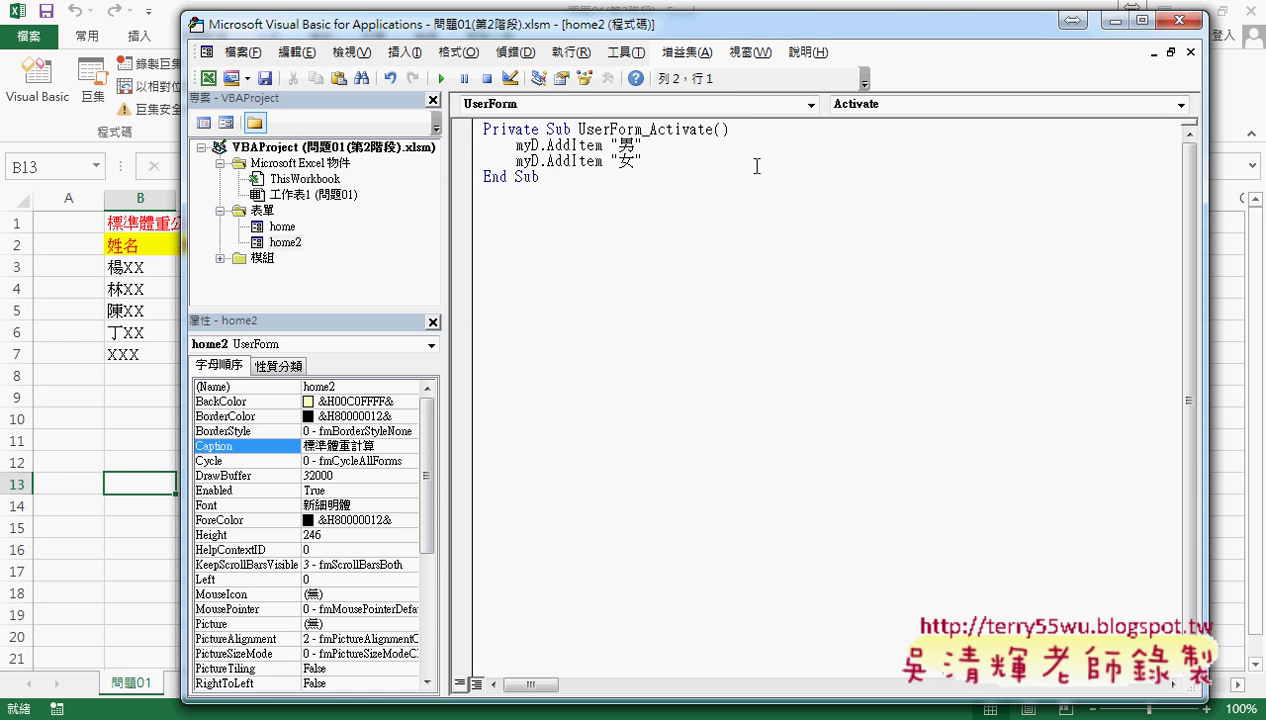
left_click(866, 105)
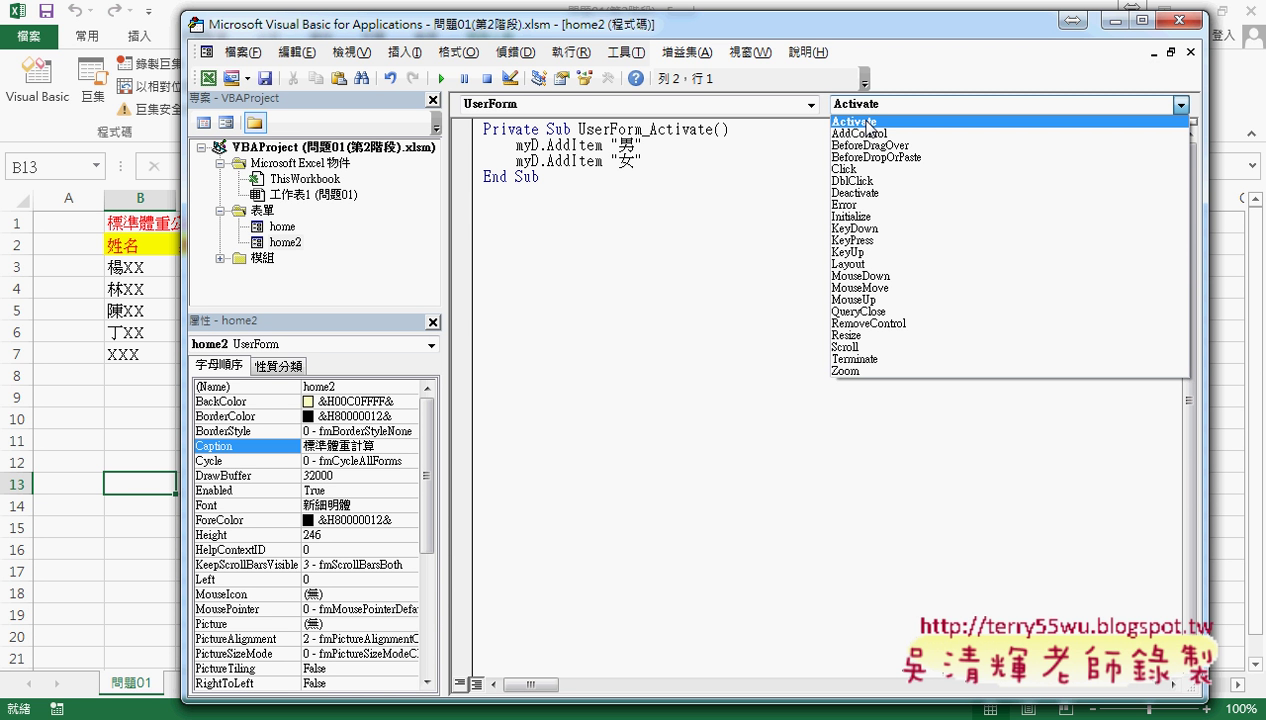
left_click(656, 155)
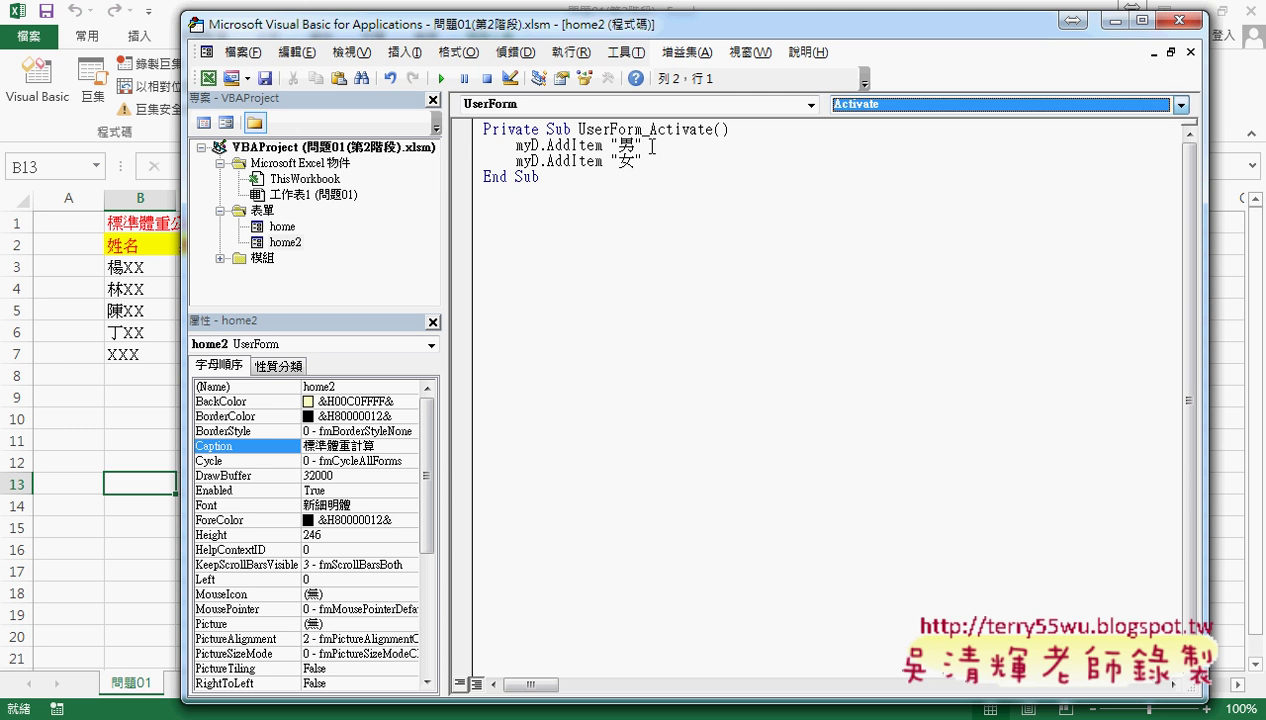
left_click_drag(653, 161, 477, 150)
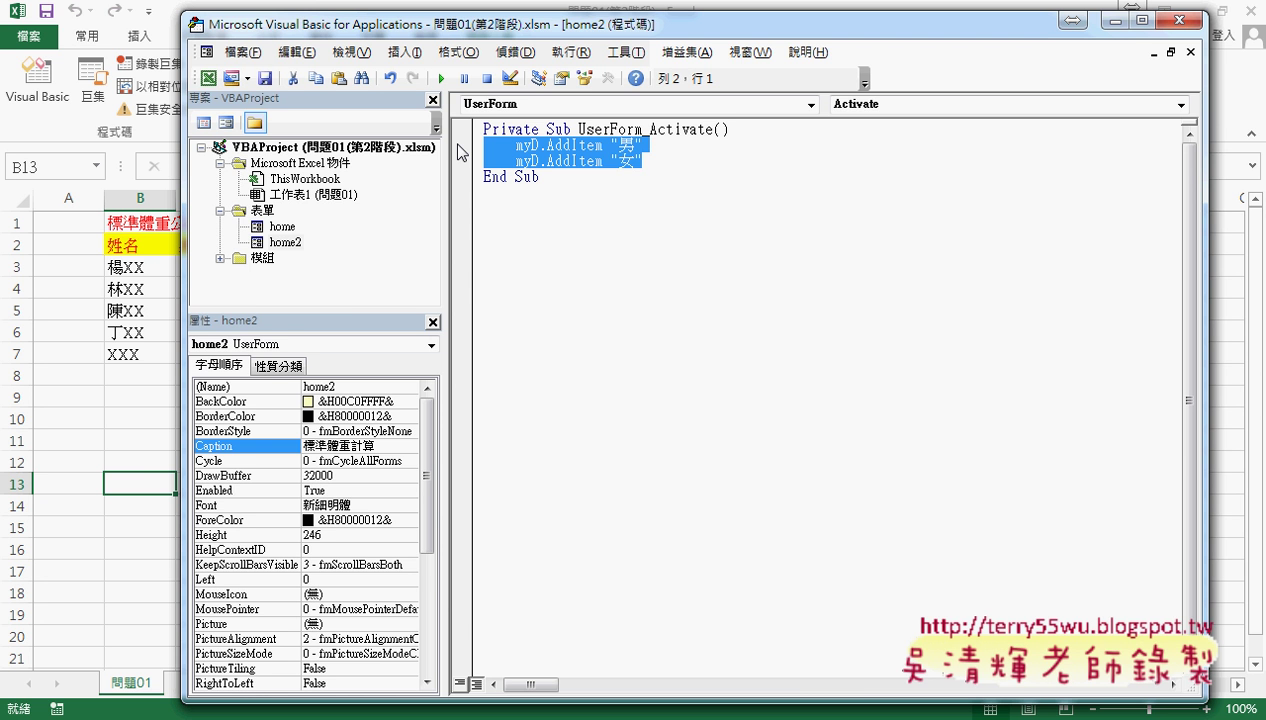
left_click(1111, 19)
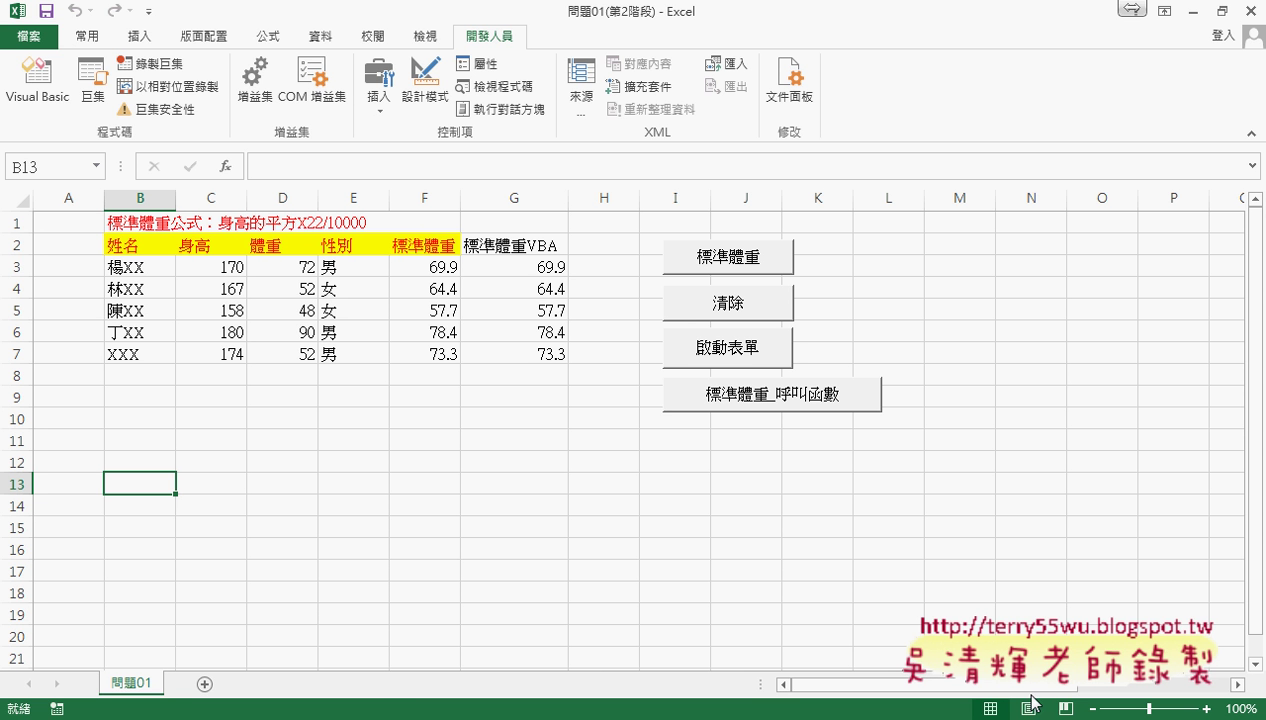
- Scroll to column Z and check its 性別, 男, 女 list starting at Z1
left_click(1137, 686)
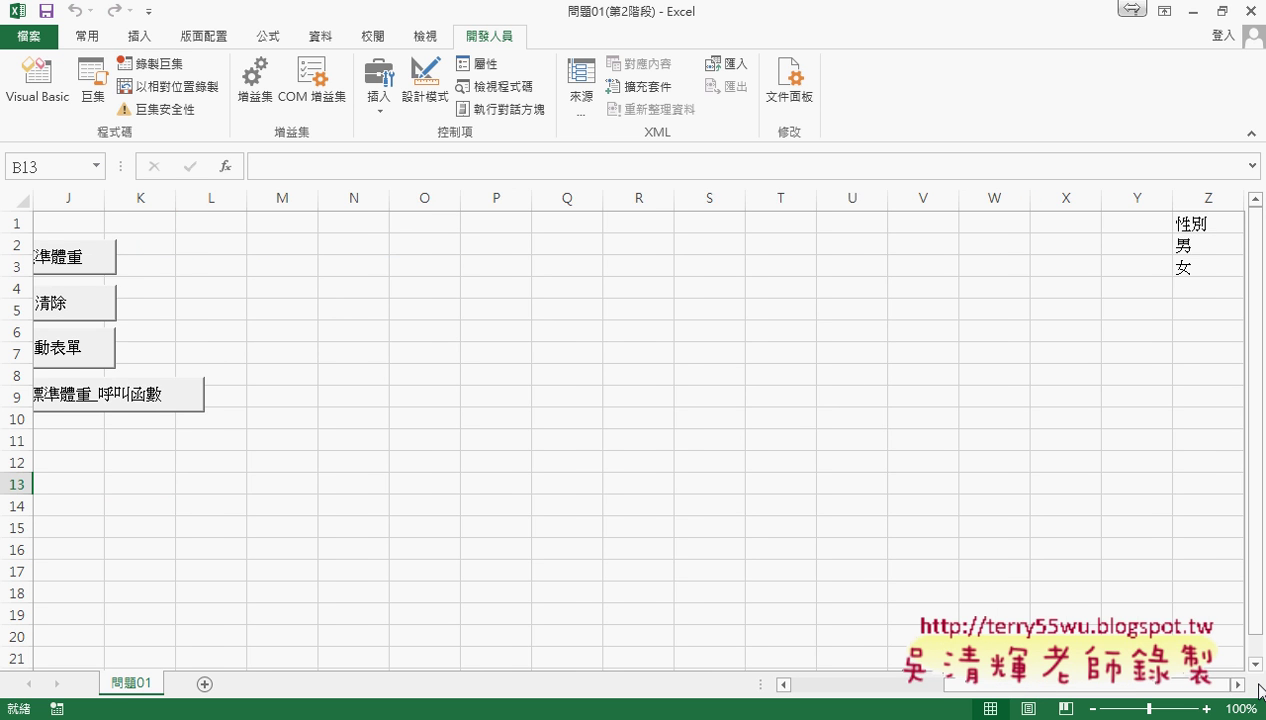
left_click(1238, 686)
left_click(1238, 686)
left_click(1238, 686)
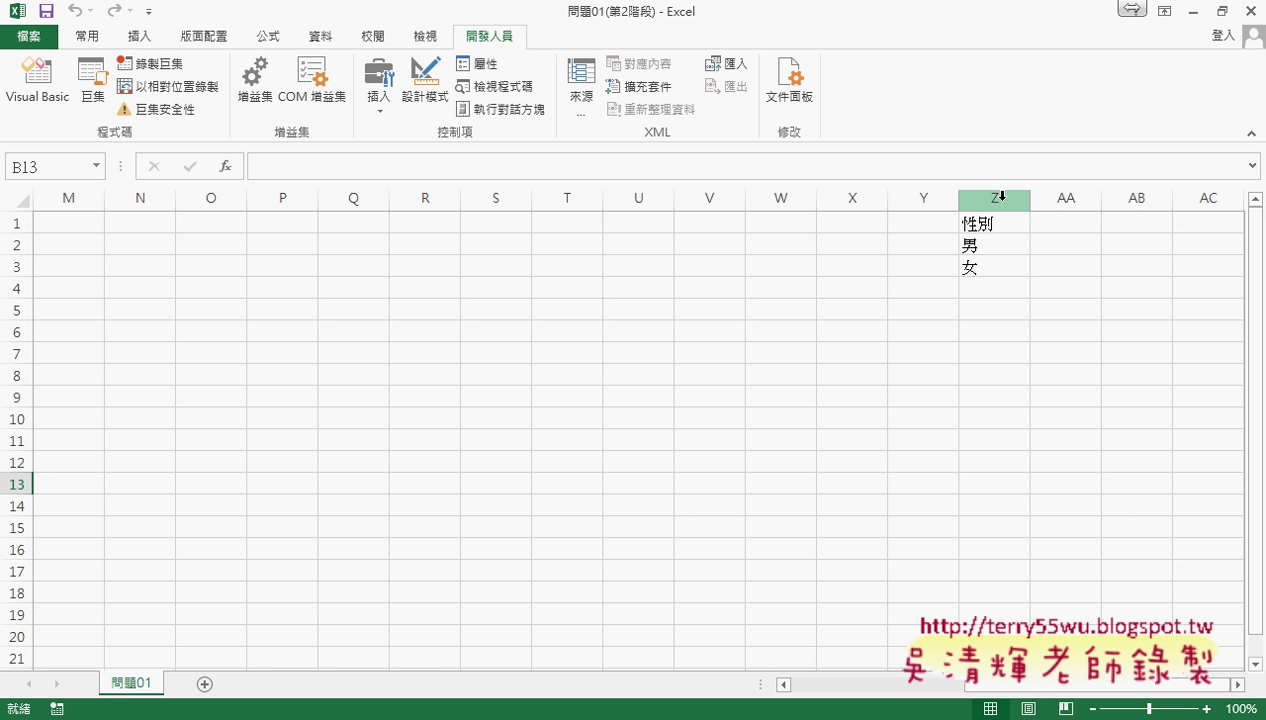
left_click(988, 225)
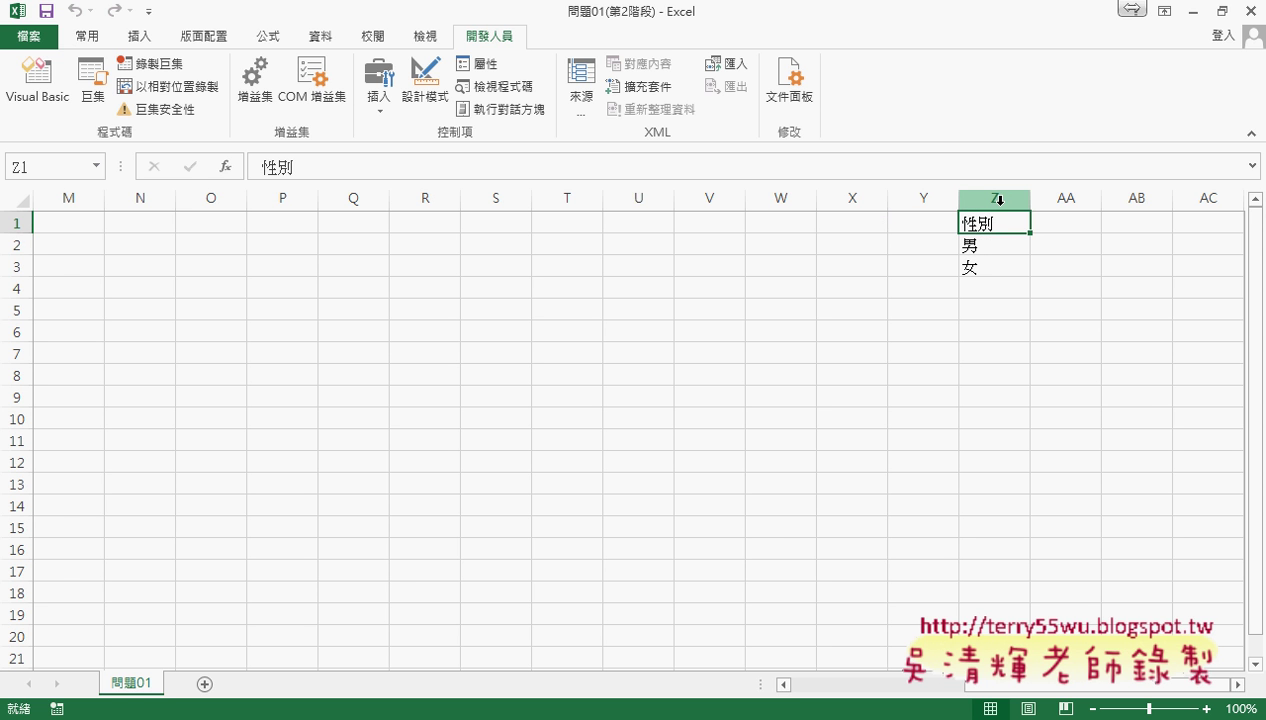
mouse_move(1010, 686)
left_mouse_down()
mouse_move(797, 690)
mouse_move(1153, 688)
left_mouse_up()
left_click(1063, 194)
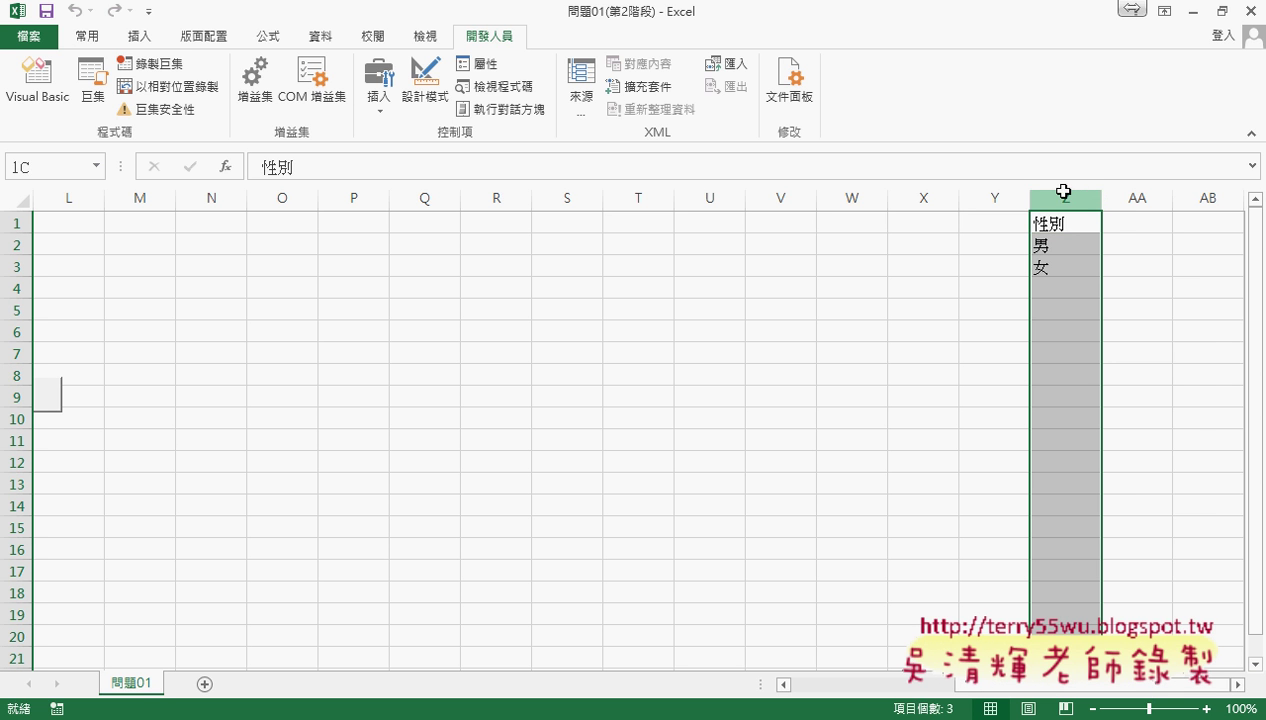
right_click(1065, 283)
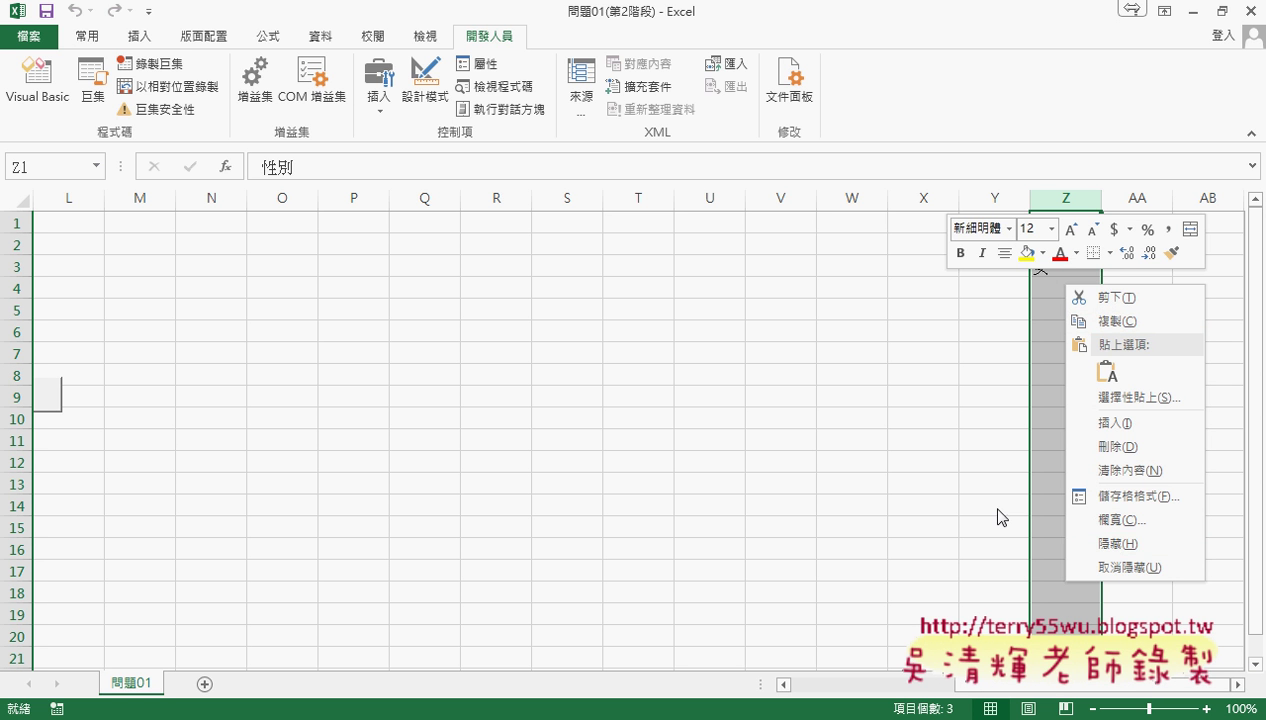
left_click(998, 684)
left_click_drag(998, 684, 808, 690)
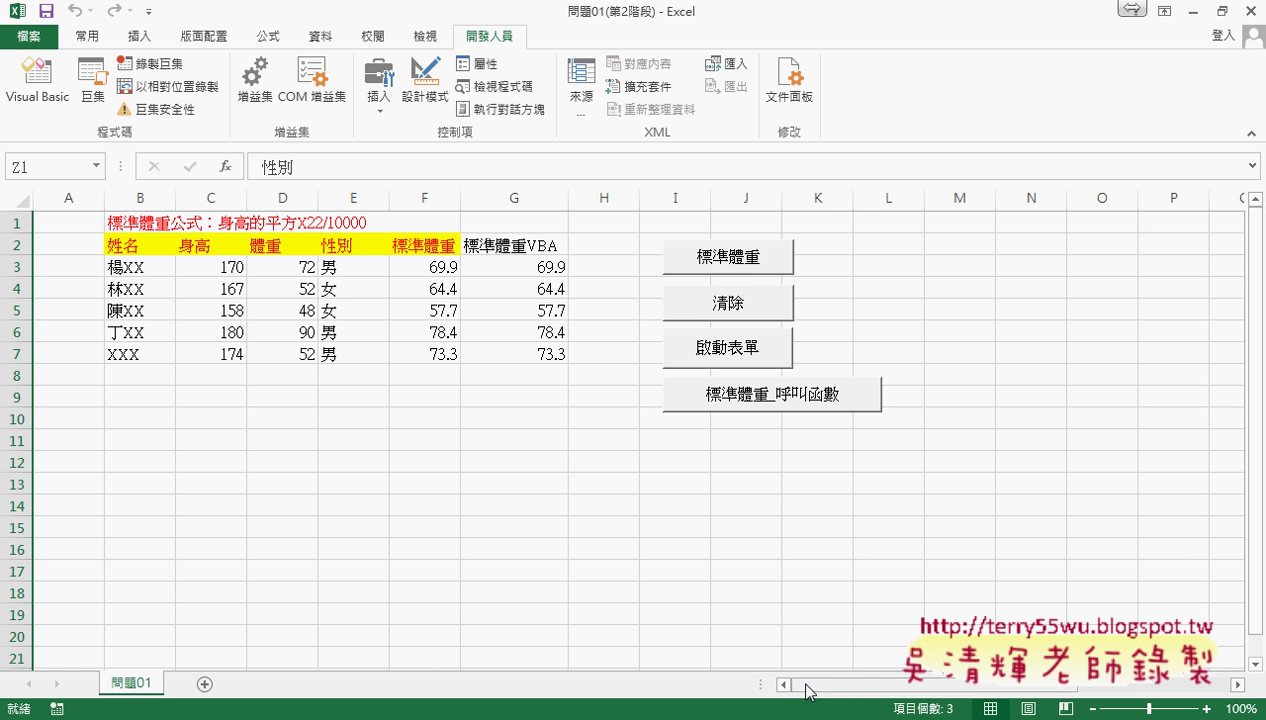
left_click_drag(858, 685, 1010, 685)
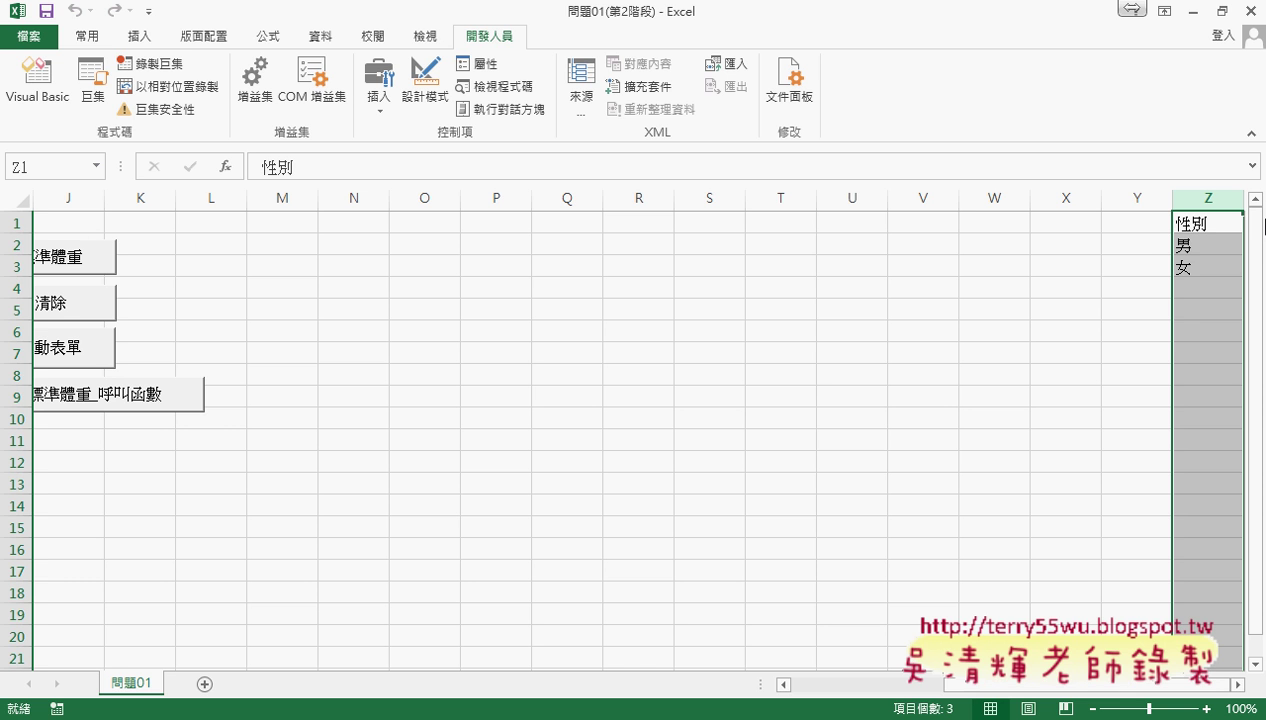
left_click(1199, 220)
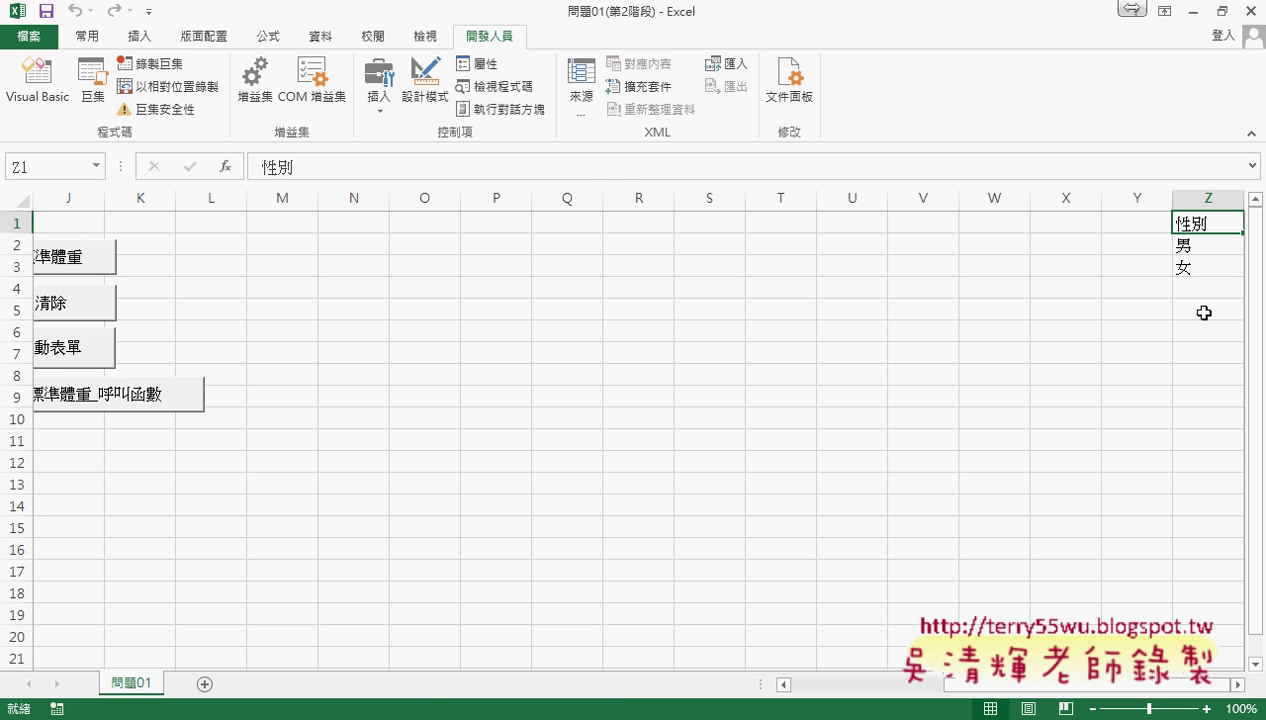
- Bring the VBA editor back in front from the taskbar
mouse_move(395, 719)
mouse_move(466, 706)
left_click(515, 655)
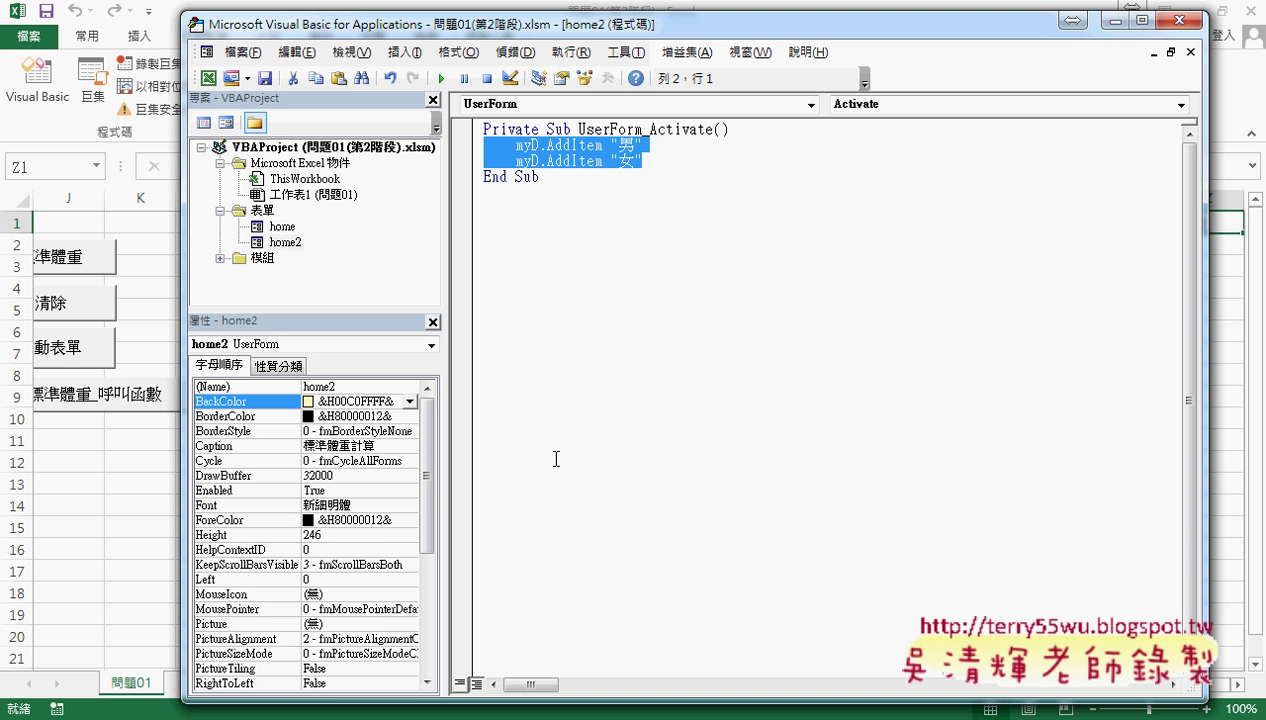
- Dock the Edit toolbar and use Comment Block to comment out both myD.AddItem lines
mouse_move(670, 160)
left_mouse_down()
mouse_move(430, 152)
mouse_move(436, 142)
left_mouse_up()
right_click(579, 82)
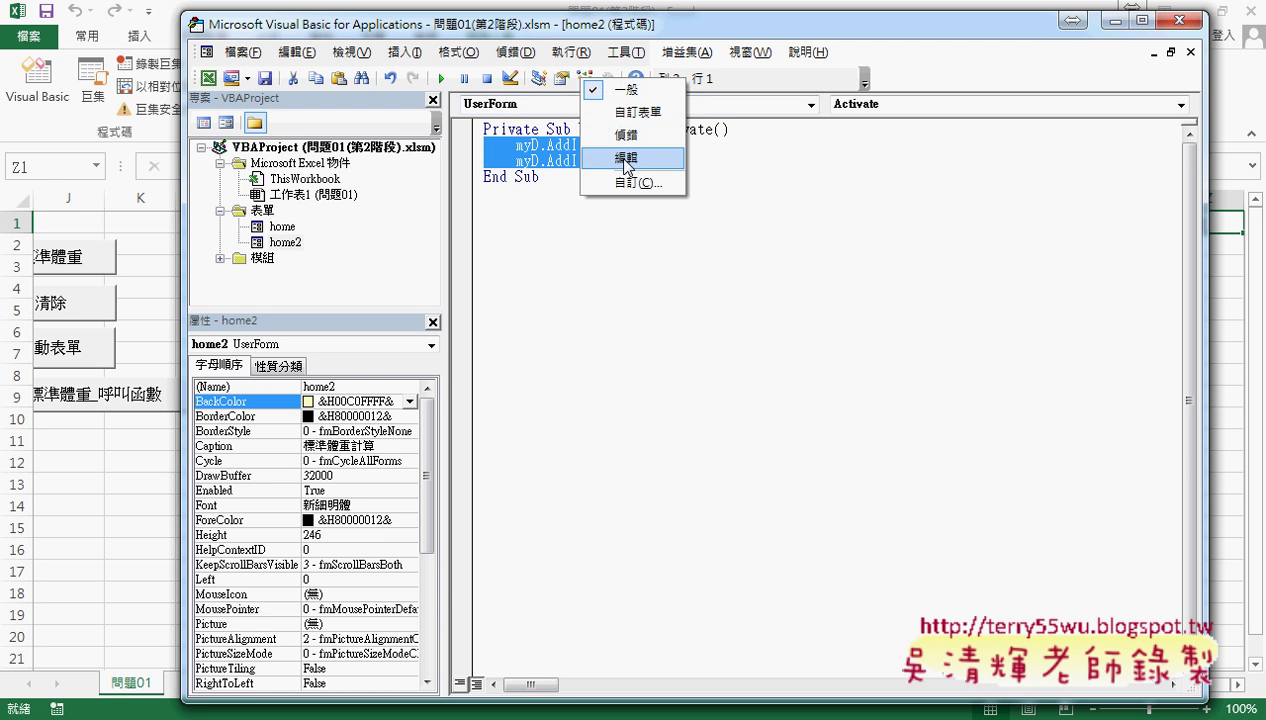
left_click(626, 158)
left_click_drag(330, 178, 463, 110)
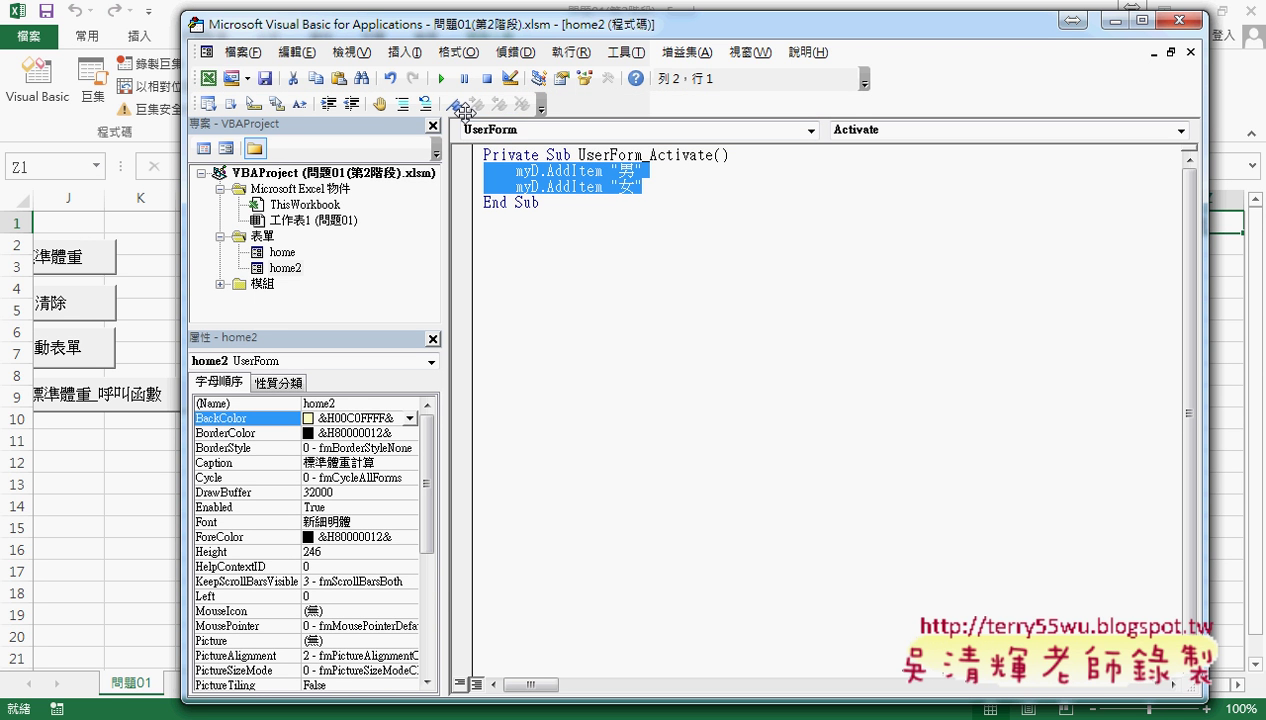
right_click(487, 92)
left_click(400, 105)
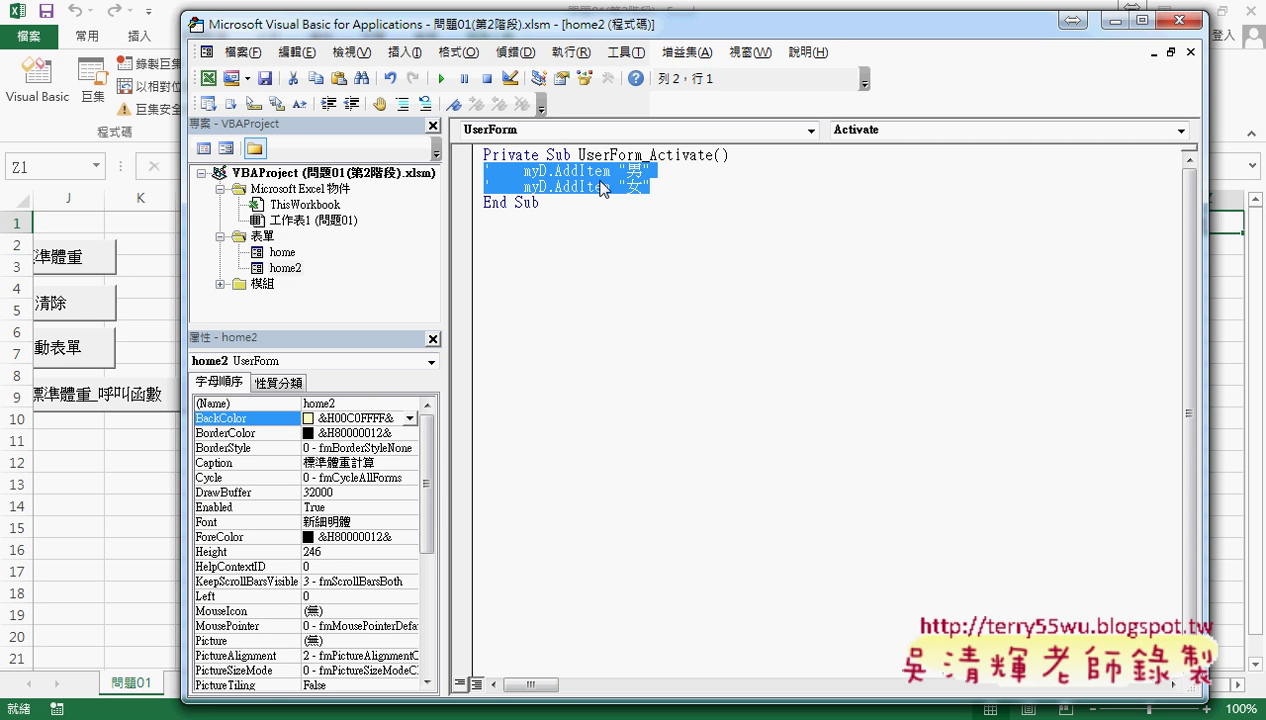
left_click(838, 192)
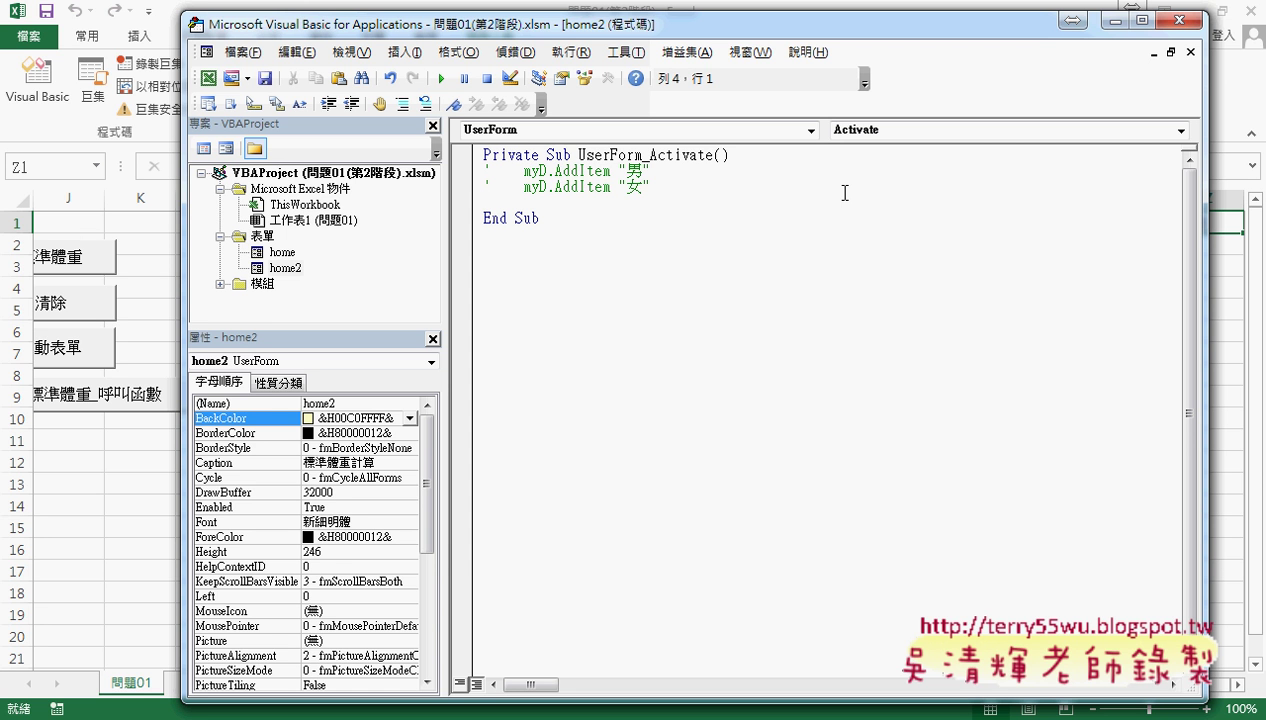
- Write the loop header For i = 2 To Range("Z1").End(xlDown).Row with a closing Next
key("Tab")
key("ctrl+space")
type("fo")
type("ri=")
type("2 t")
type("o rang")
type("e(\"")
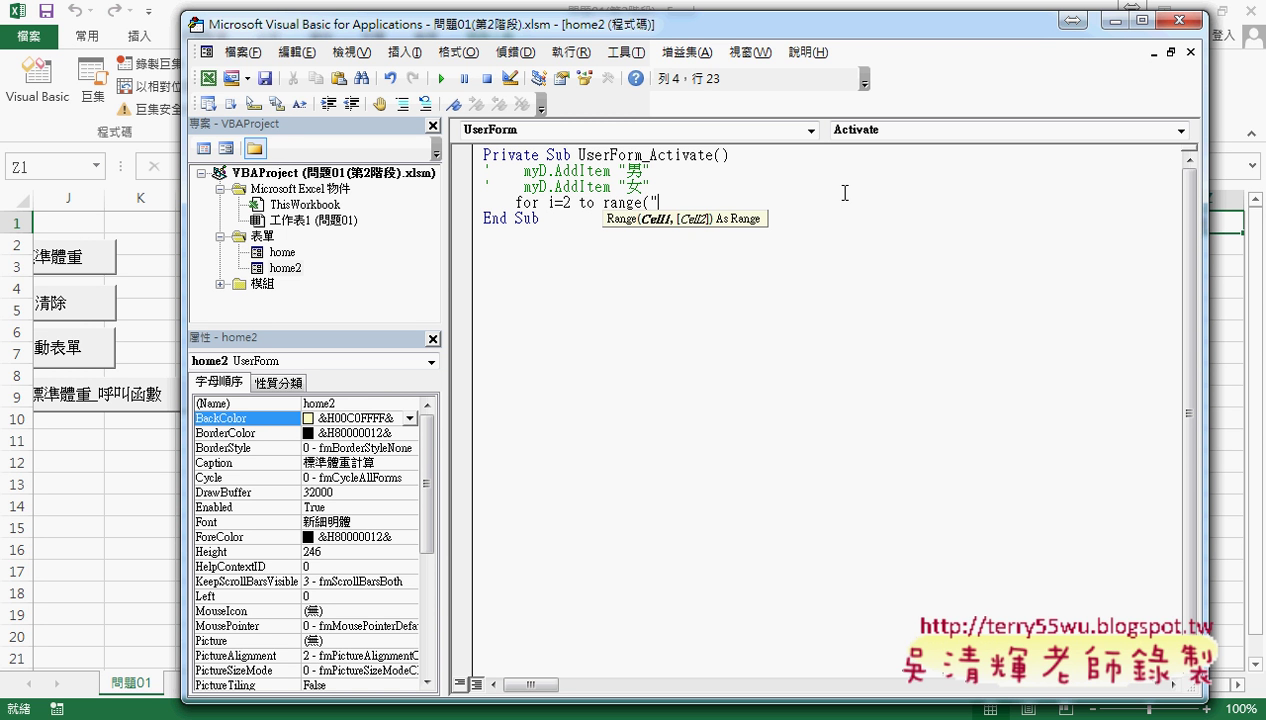
type("Z")
type("1\")")
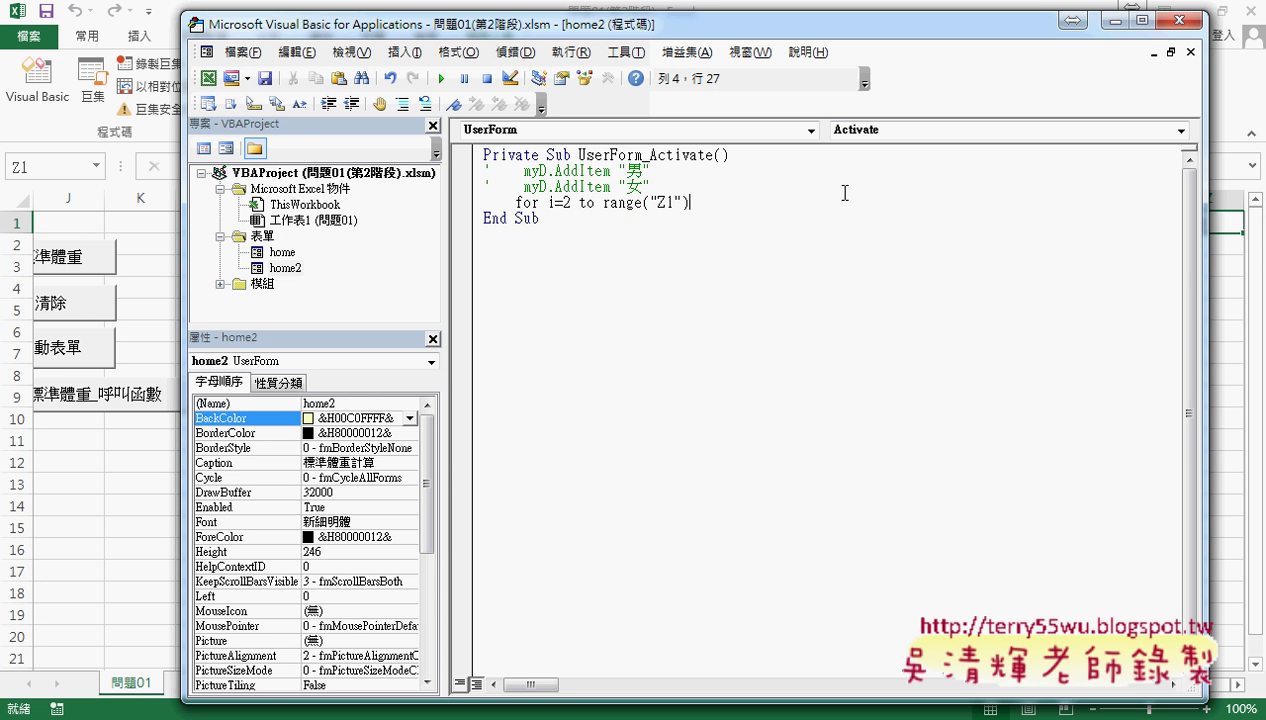
type(".en ")
type("(x ")
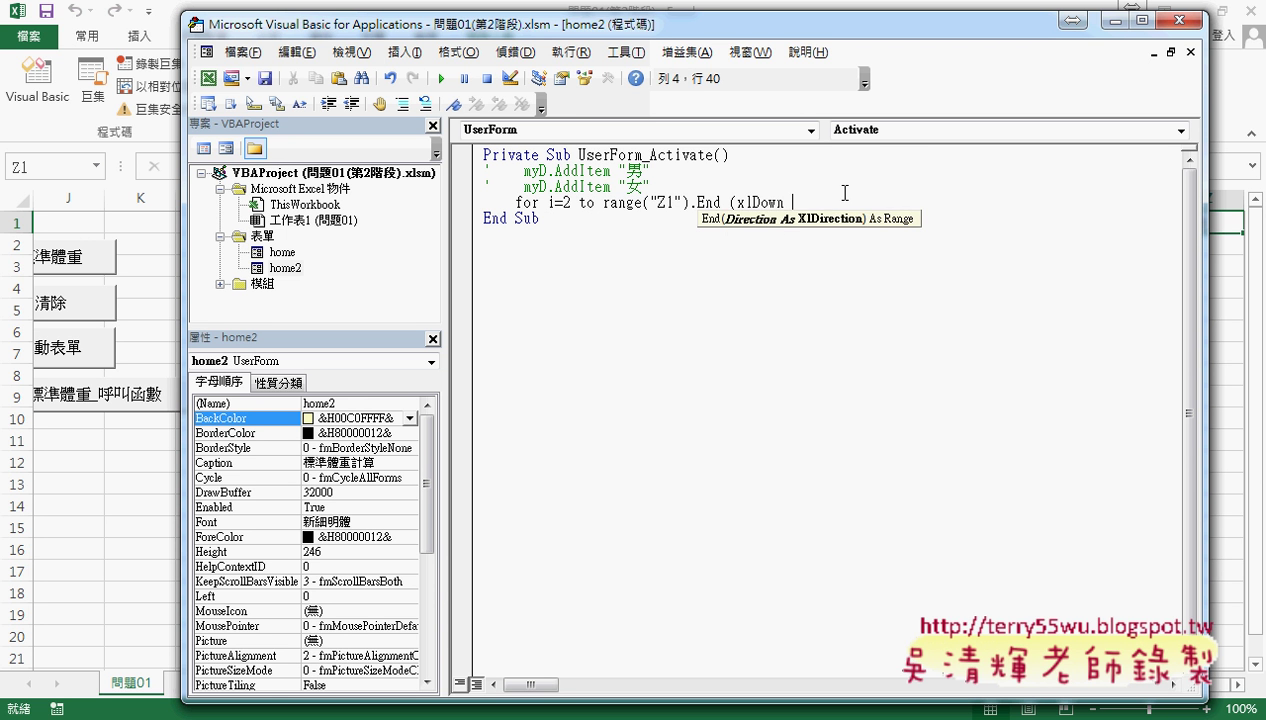
type(")0")
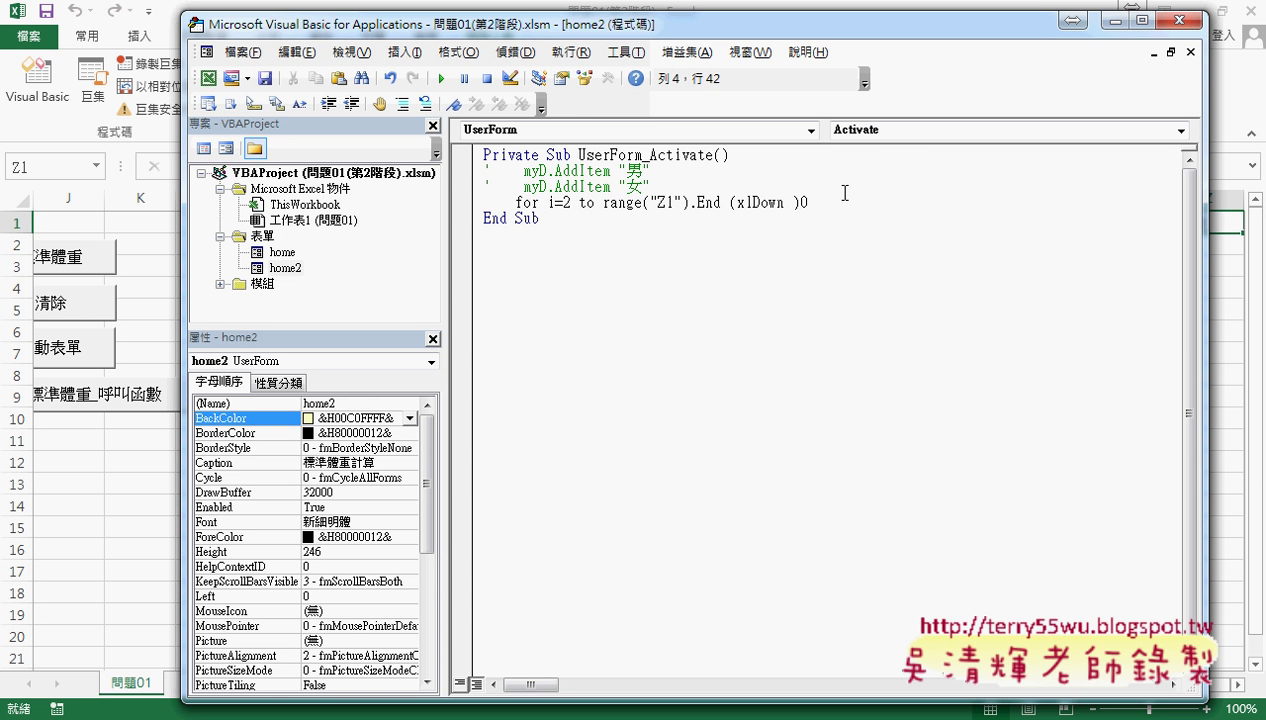
type("row")
key("BackSpace")
type(".")
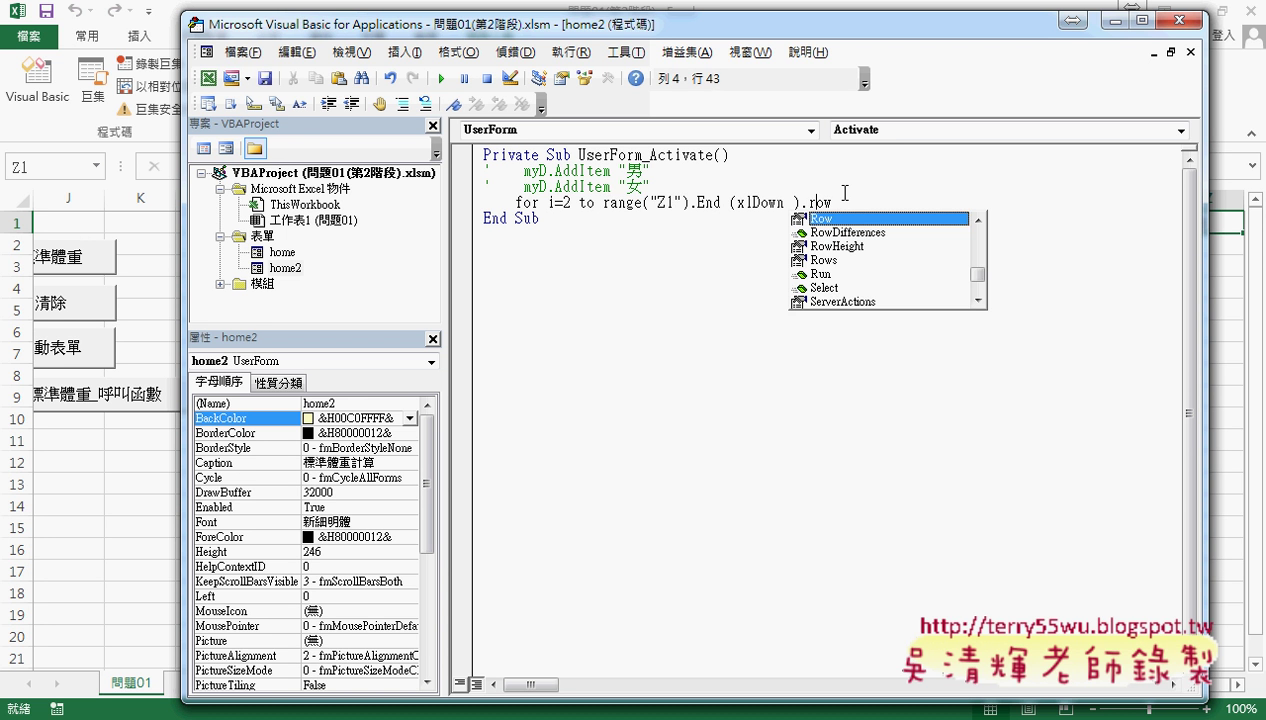
key("Escape")
key("Down")
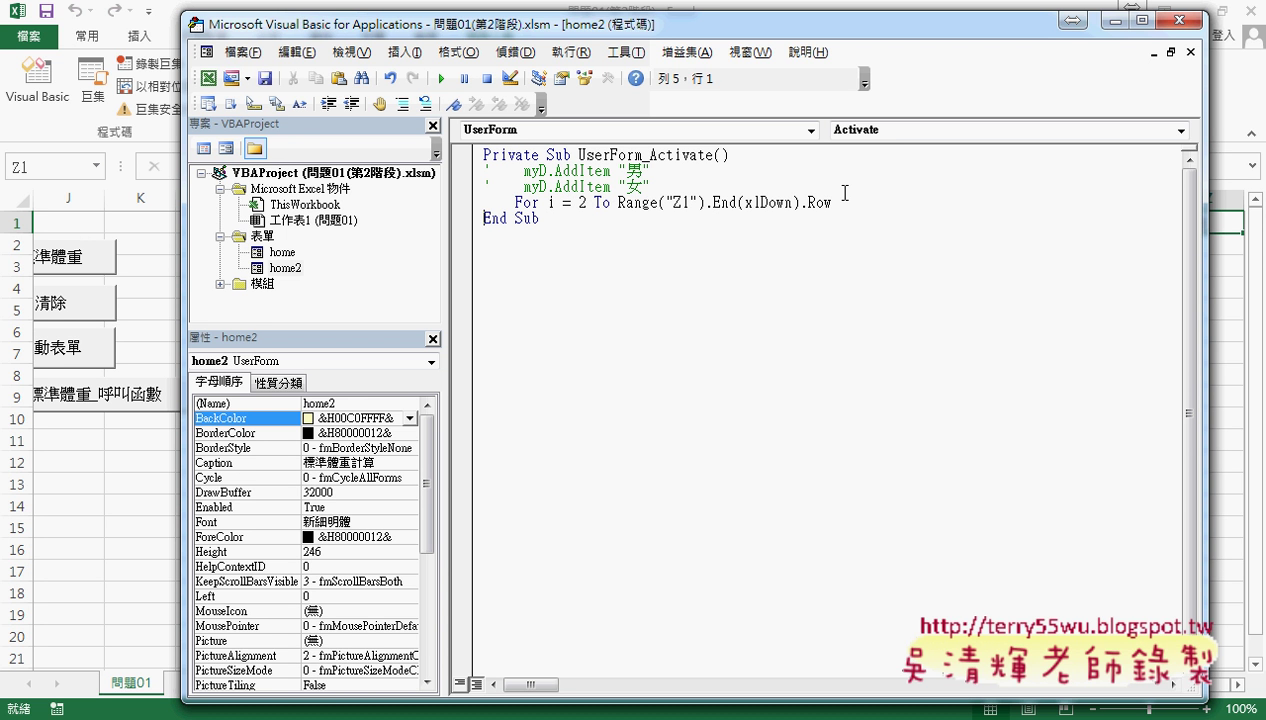
left_click(845, 193)
key("Return")
key("Return")
type("ne")
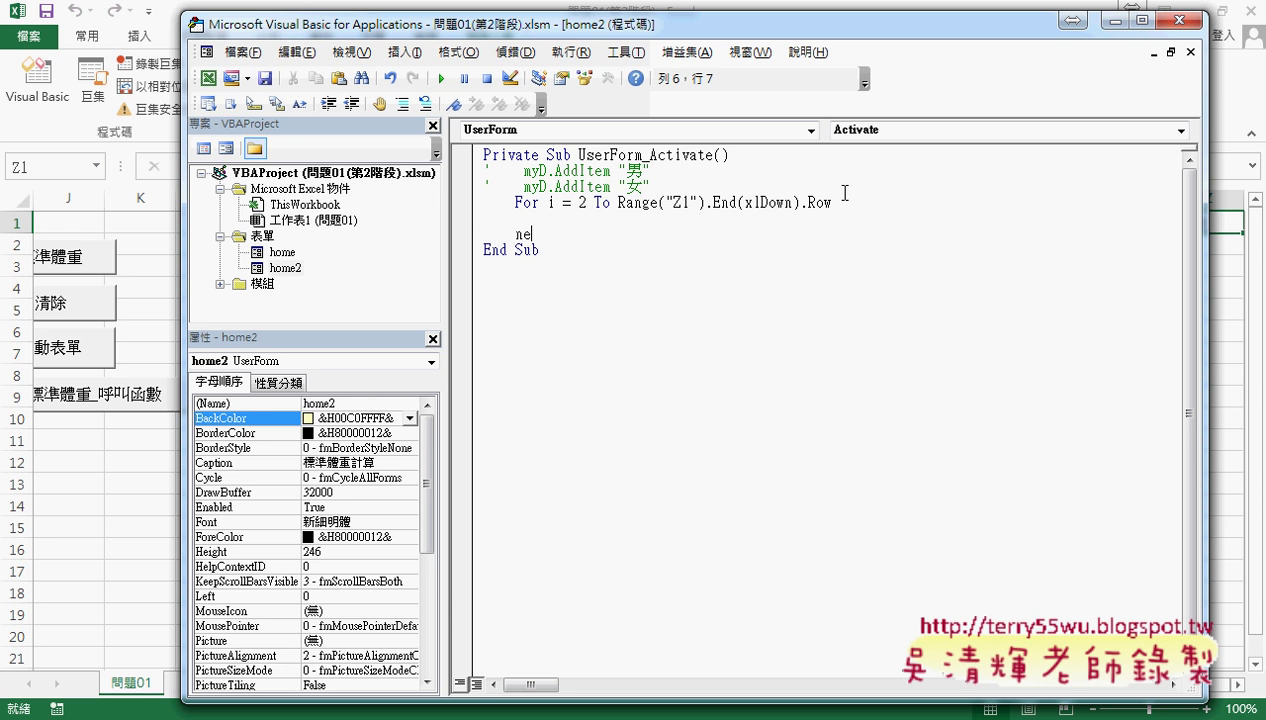
type("xt")
key("Up")
- Put myD.AddItem Cells(i, "Z") inside the loop and confirm the start value is 2
left_click_drag(523, 172, 611, 172)
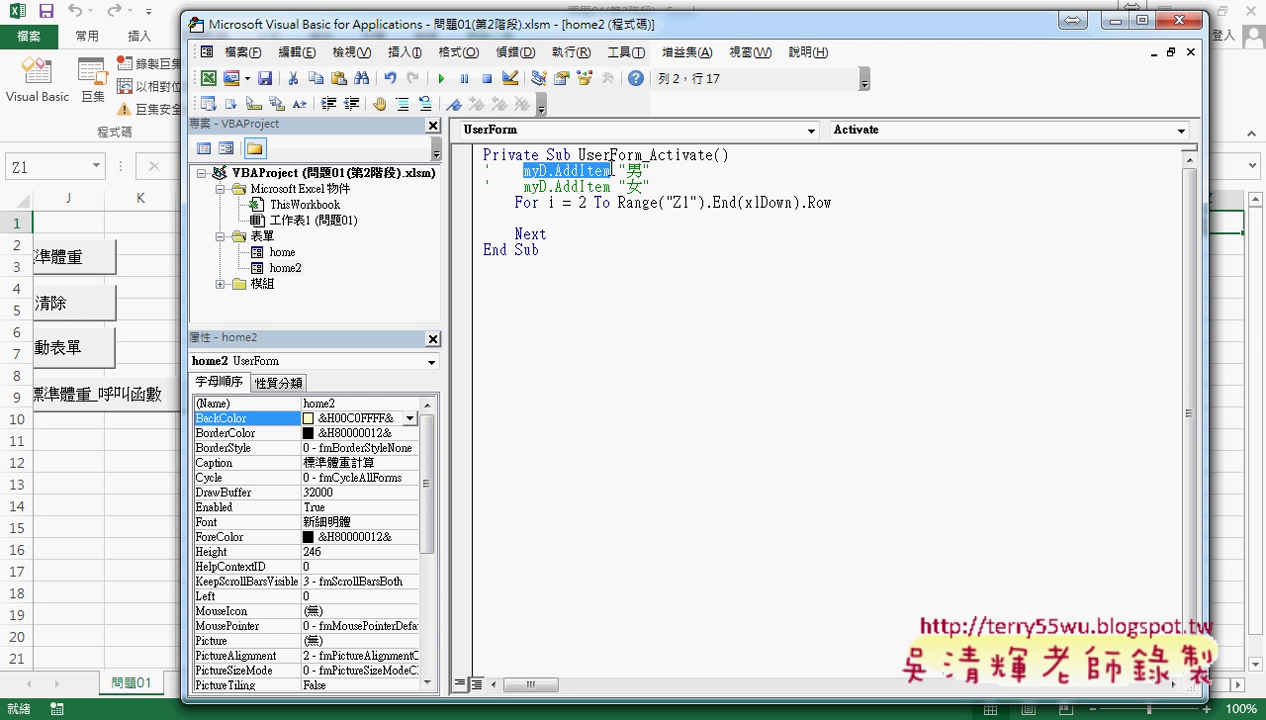
key("ctrl+c")
left_click(570, 219)
key("ctrl+v")
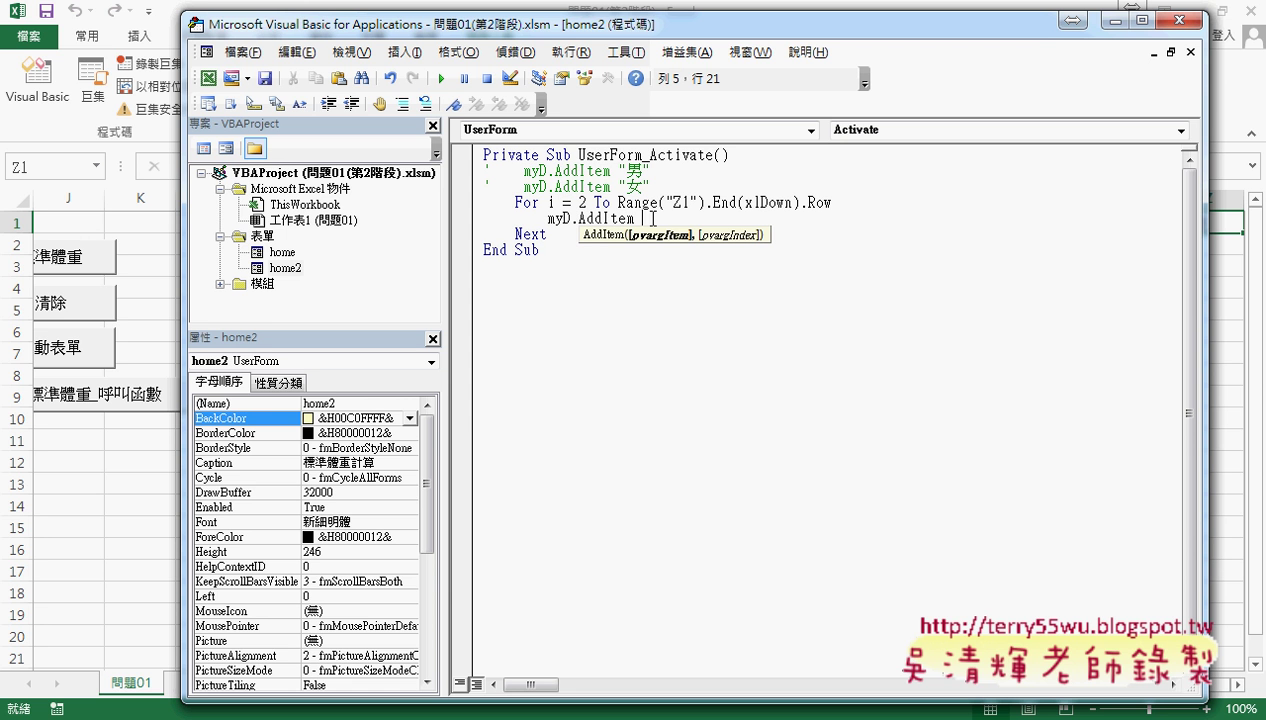
type("cell")
type("s(")
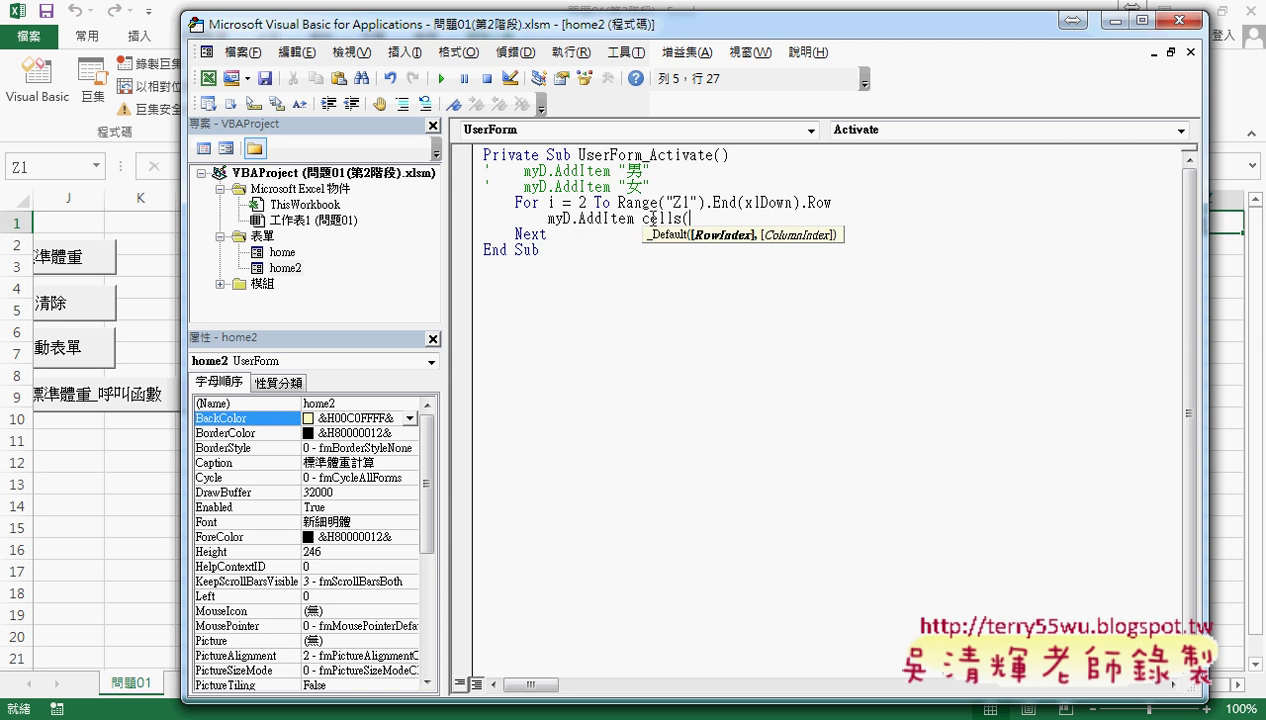
type("i")
type(",\"Z")
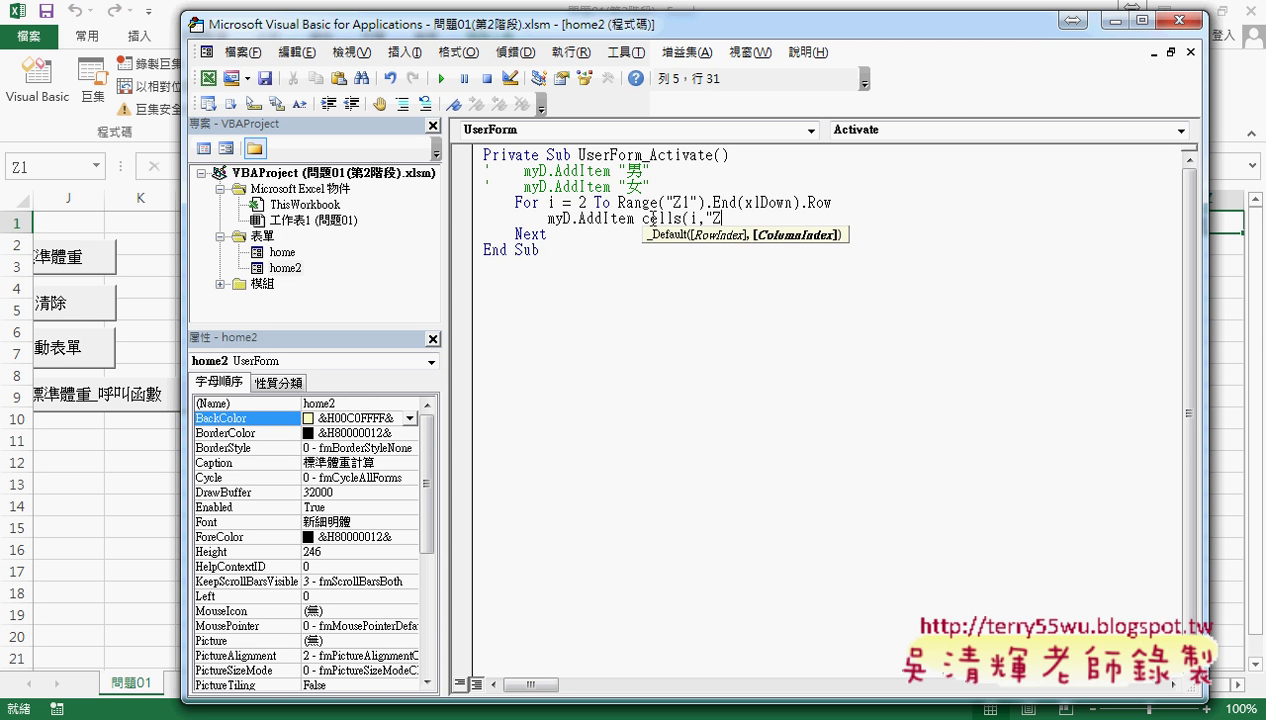
type("\")")
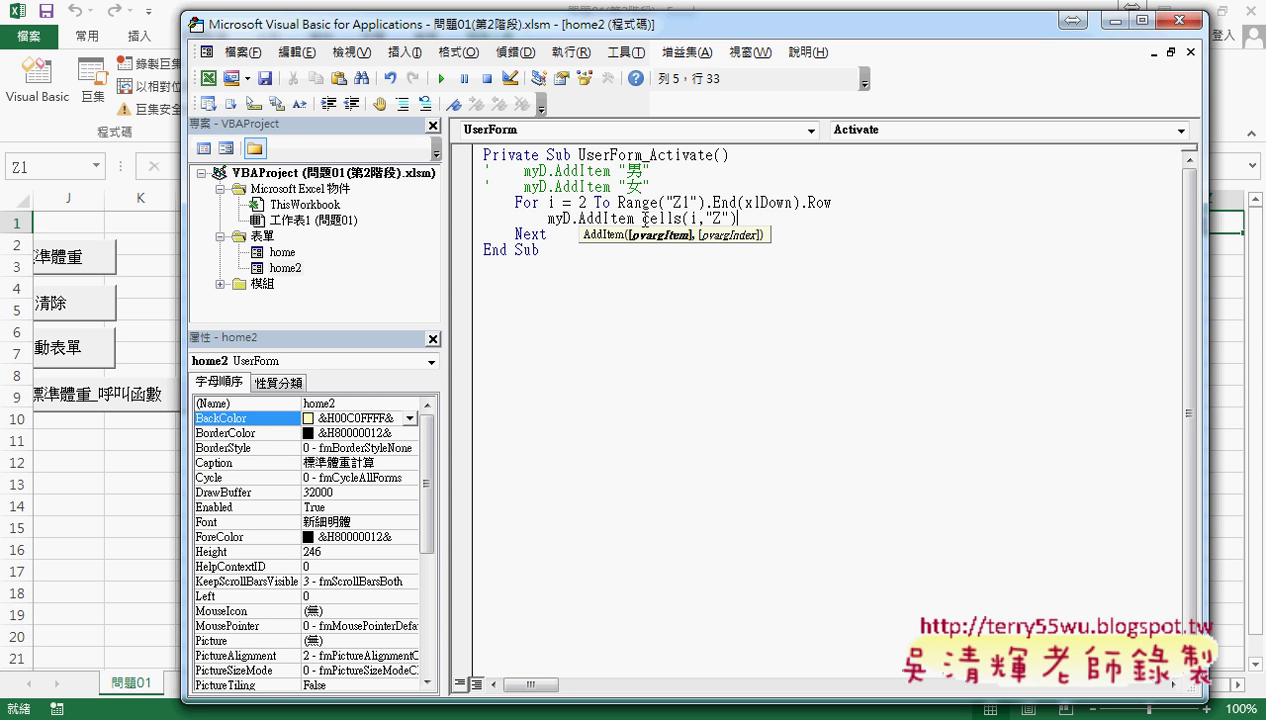
left_click(738, 264)
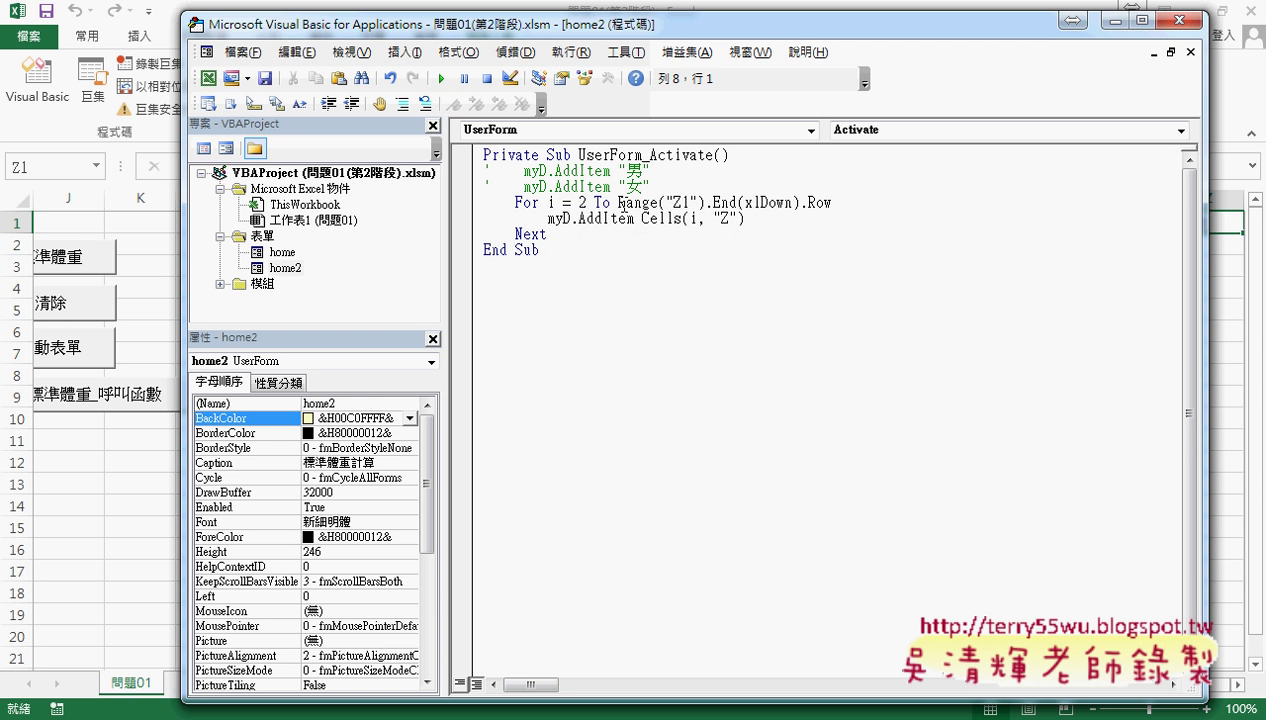
left_click(581, 203)
double_click(581, 203)
type("2")
left_click(752, 203)
- Review the For…Next loop, run the form, and open the gender list to check it
left_click_drag(1208, 242, 1048, 245)
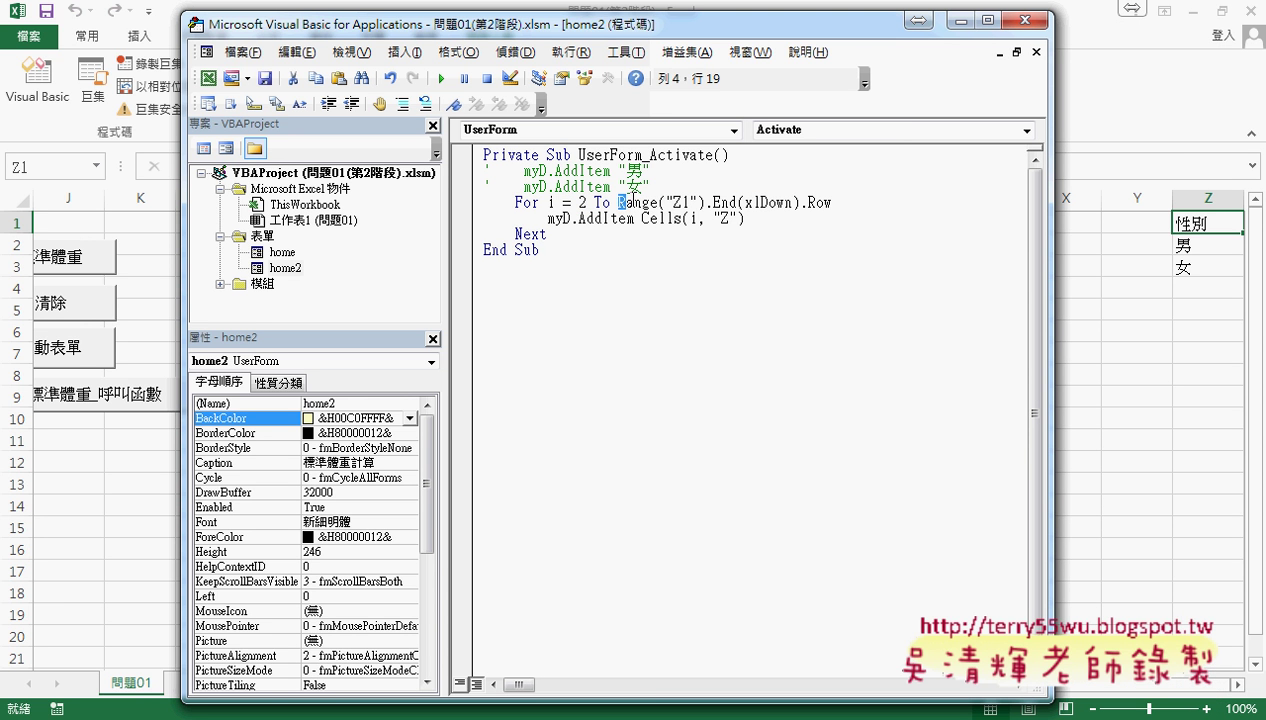
left_click_drag(617, 203, 833, 203)
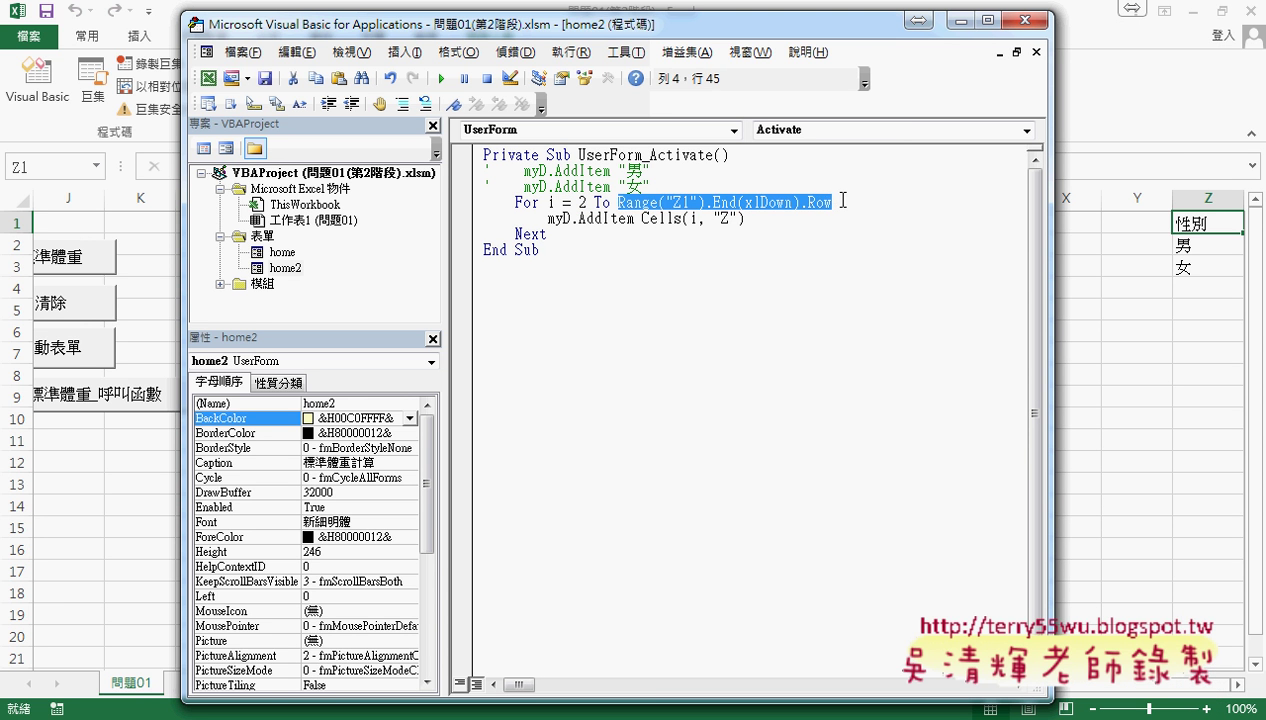
left_click(642, 220)
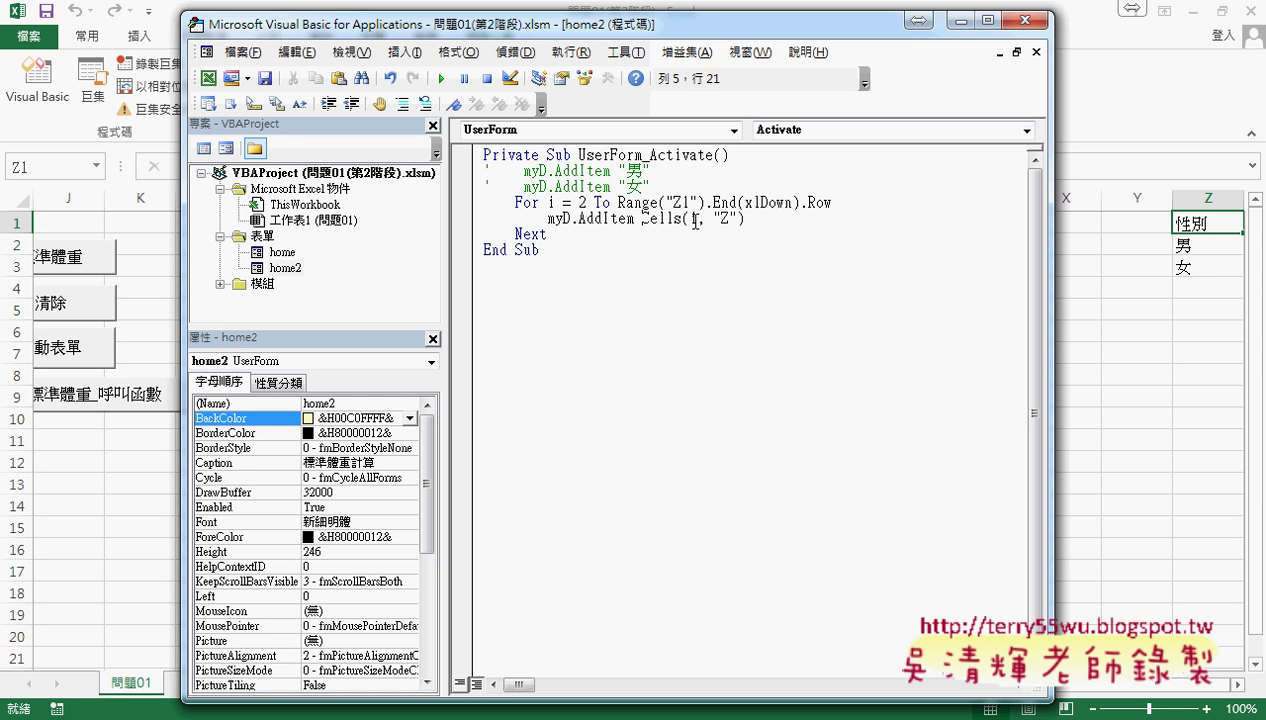
left_click_drag(548, 234, 479, 204)
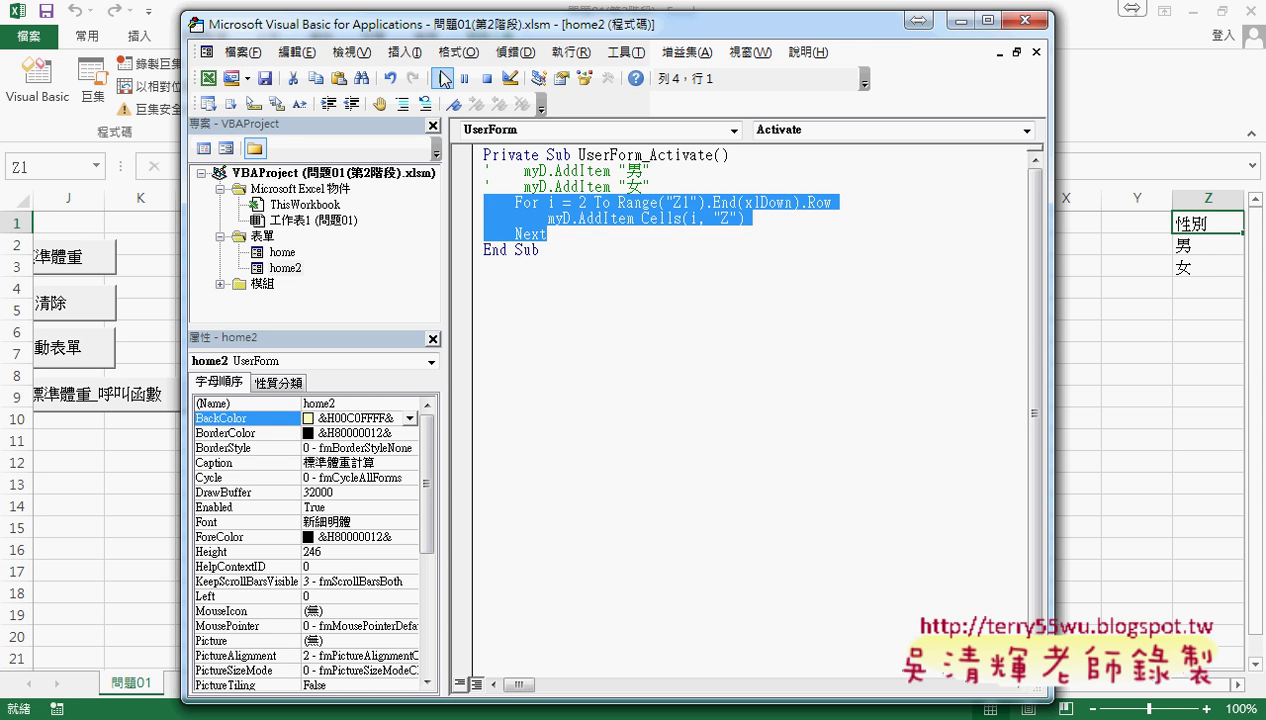
left_click(441, 78)
left_click(692, 424)
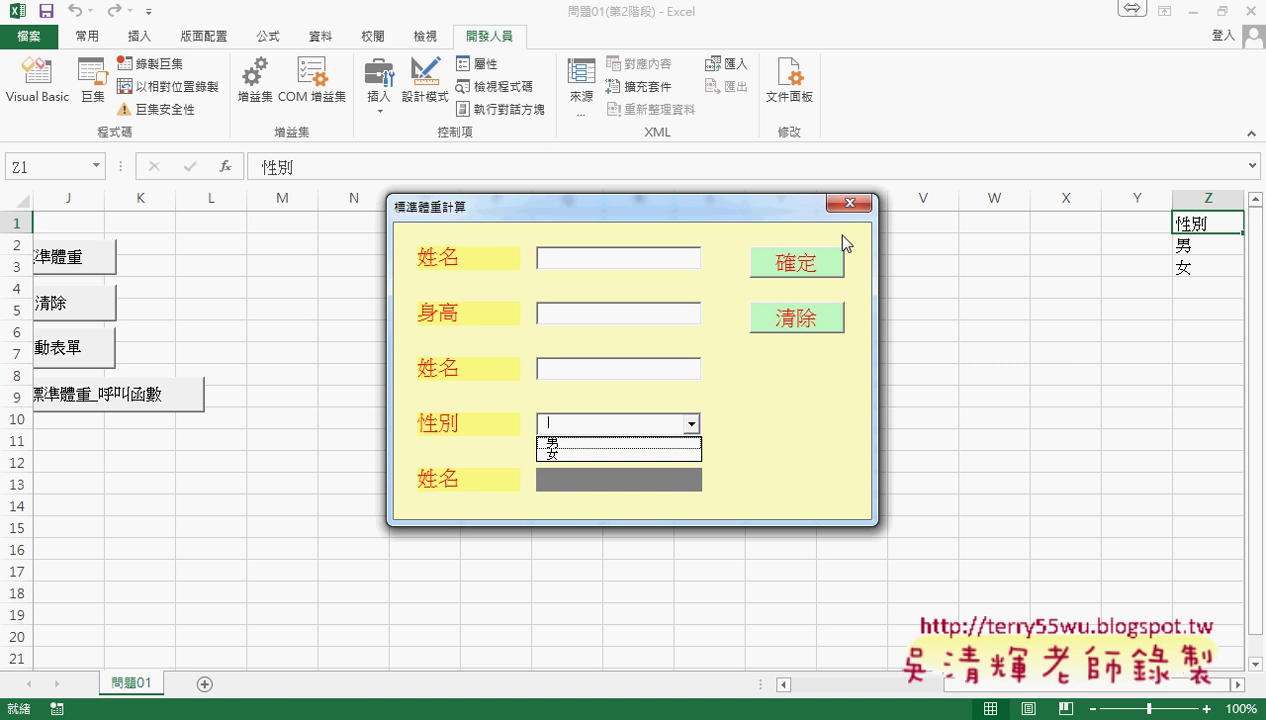
- Close the running form and comment out the two old AddItem lines with Alt+C
left_click(848, 204)
key("F7")
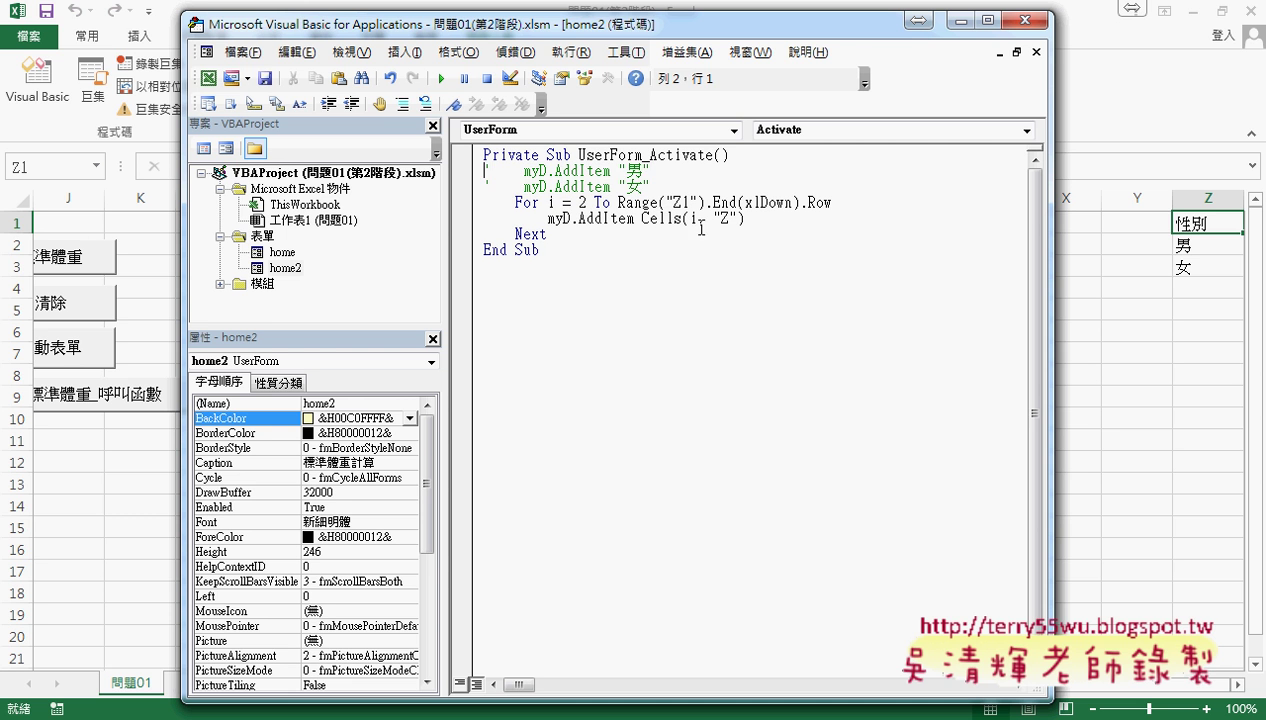
left_click_drag(652, 188, 488, 172)
key("alt+c")
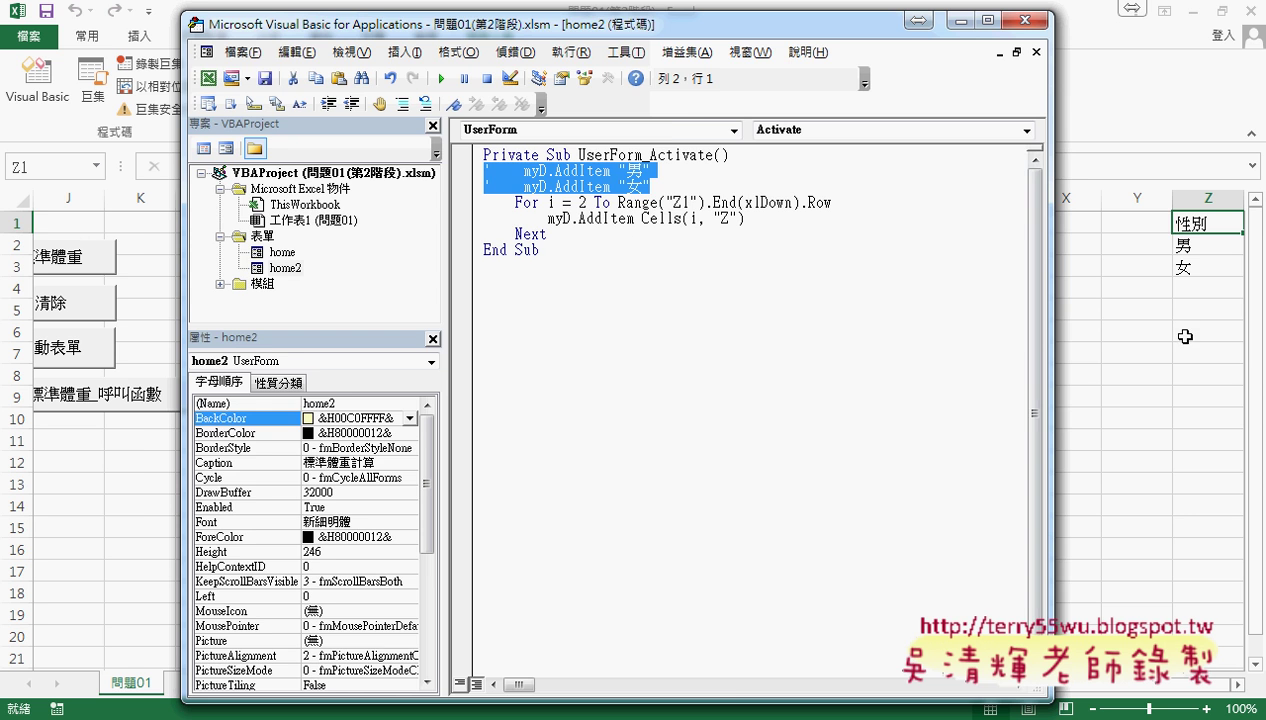
- Enter 中性 in cell Z4 below the gender list
left_click(1199, 290)
double_click(1199, 290)
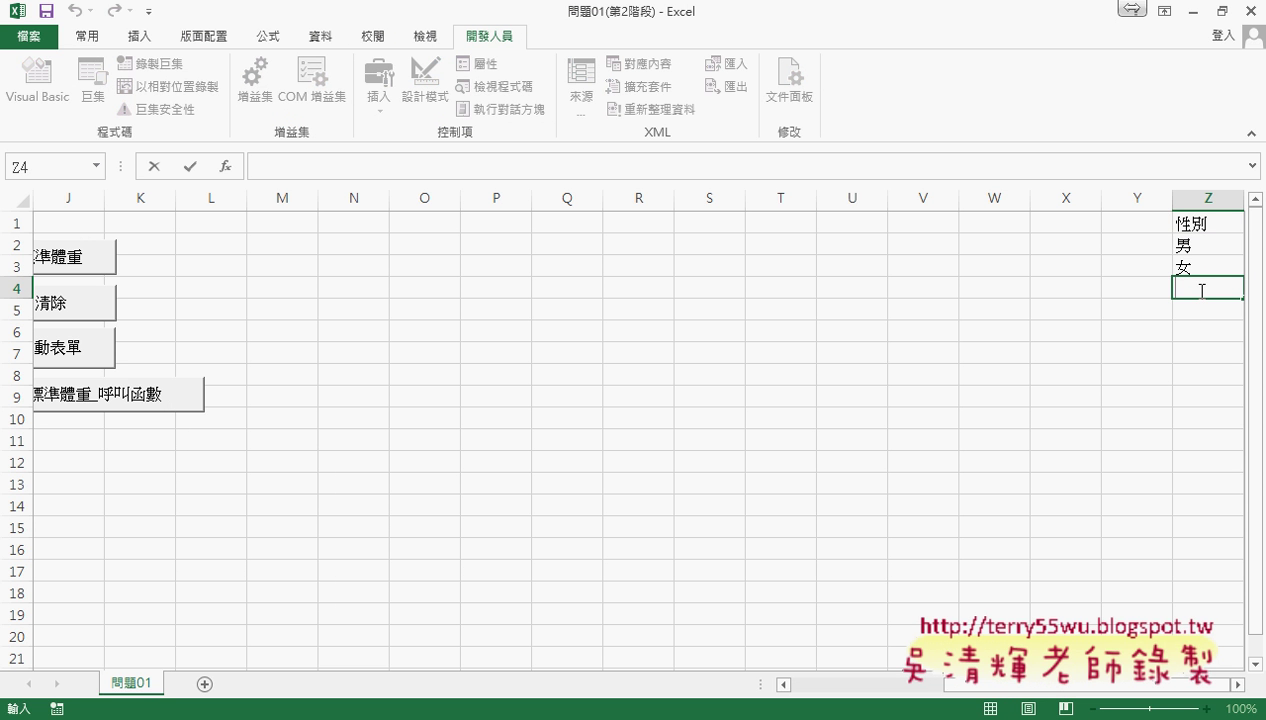
type("ㄓㄨㄥ")
key("space")
type("ㄒㄧㄥˋ")
key("Return")
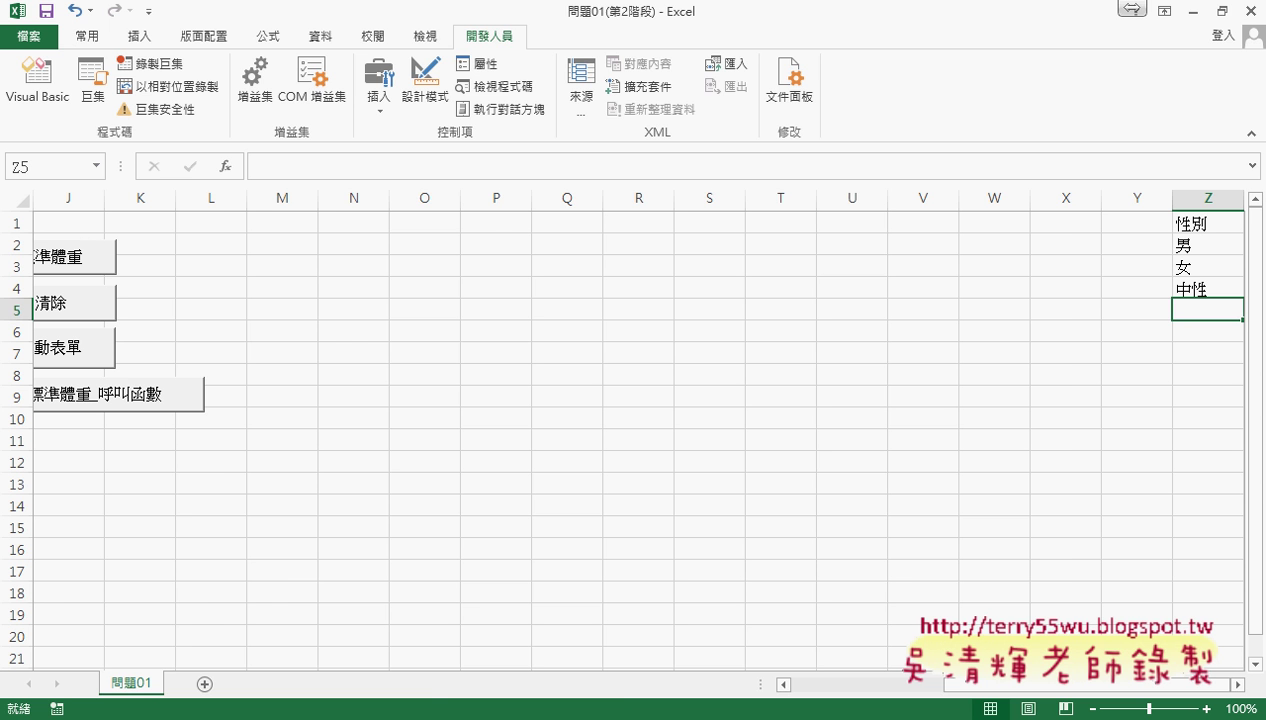
- Rerun the form and confirm the gender list now includes 中性
left_click(470, 655)
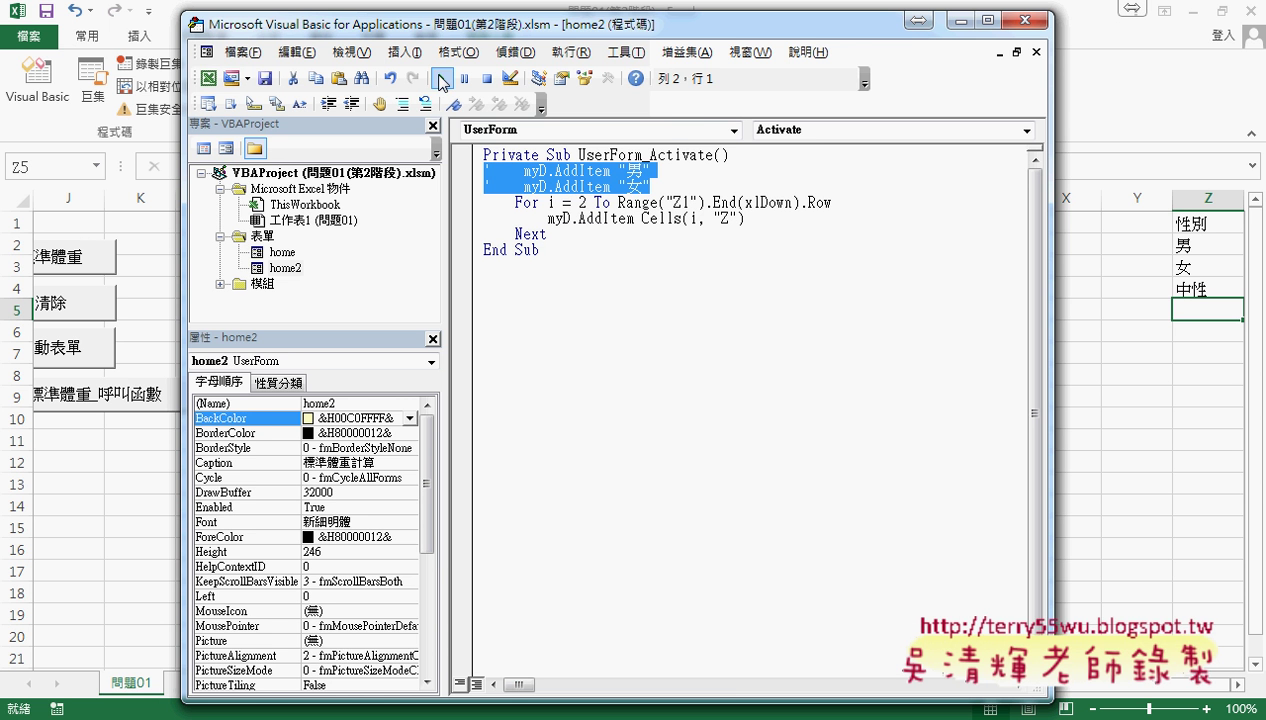
left_click(441, 80)
left_click(691, 426)
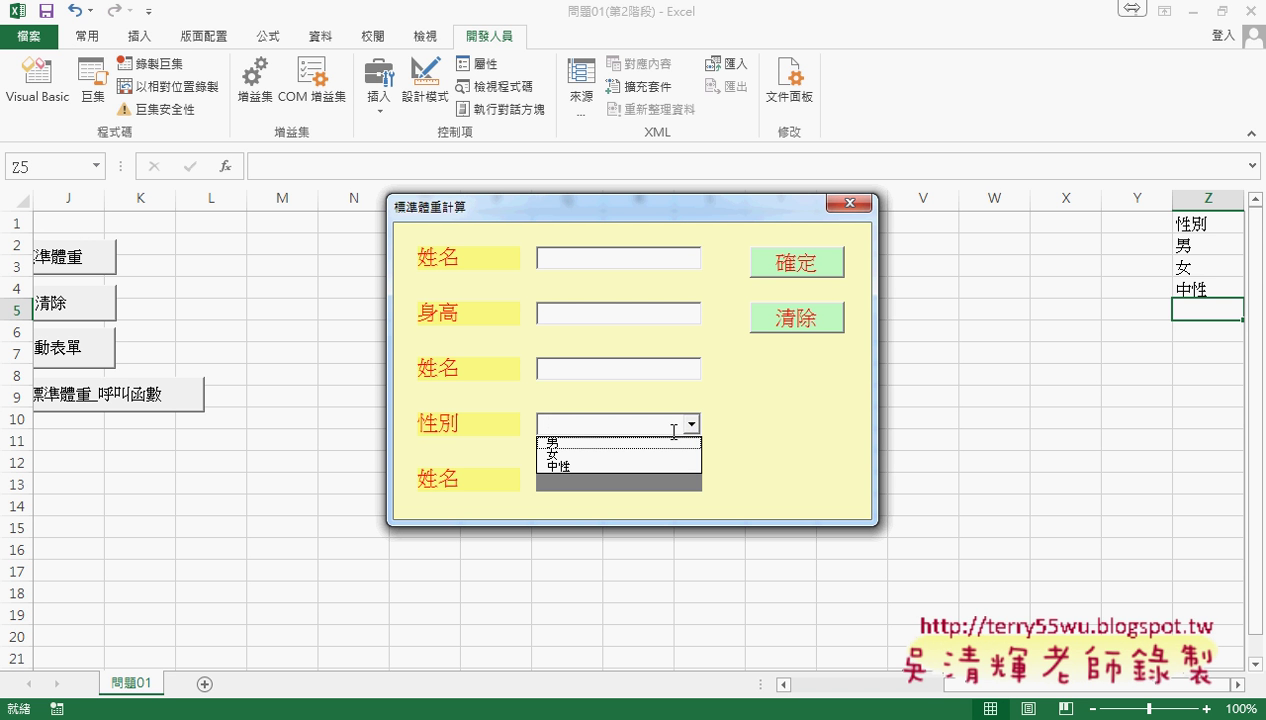
left_click(742, 432)
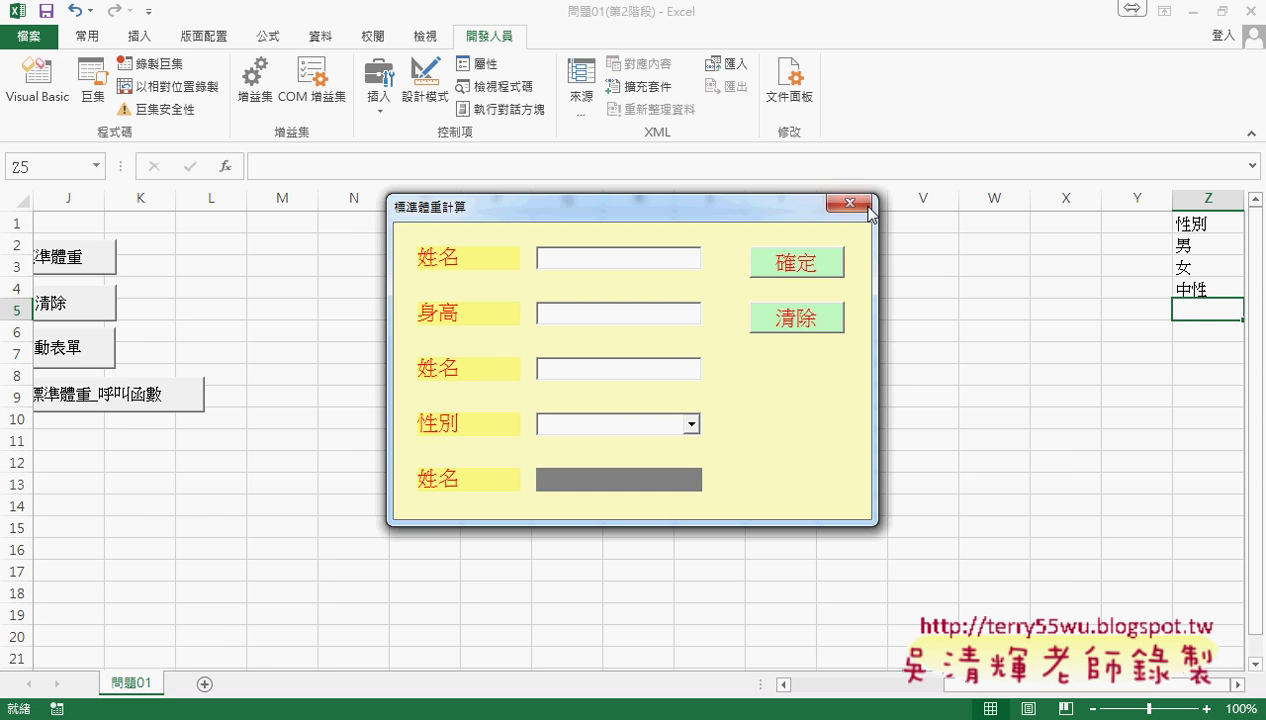
- Close the form and delete 中性 from cell Z4
left_click(851, 204)
left_click(1187, 287)
key("Delete")
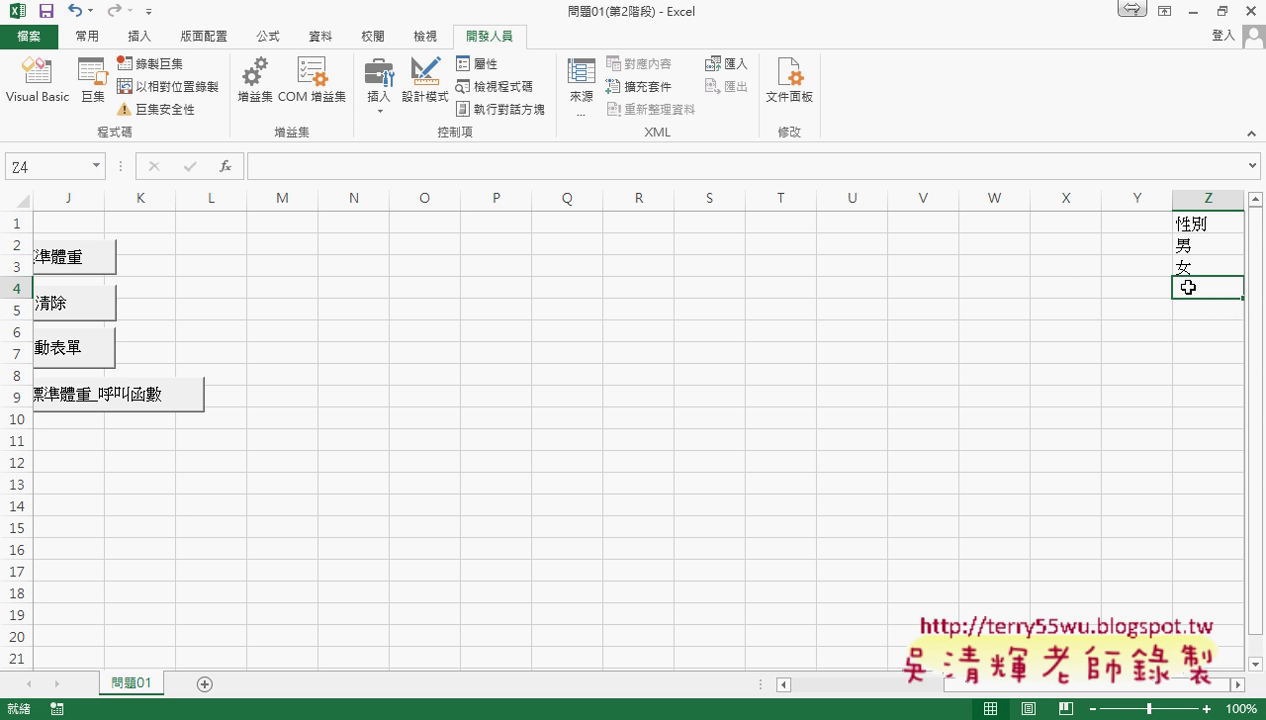
left_click(1215, 330)
mouse_move(412, 712)
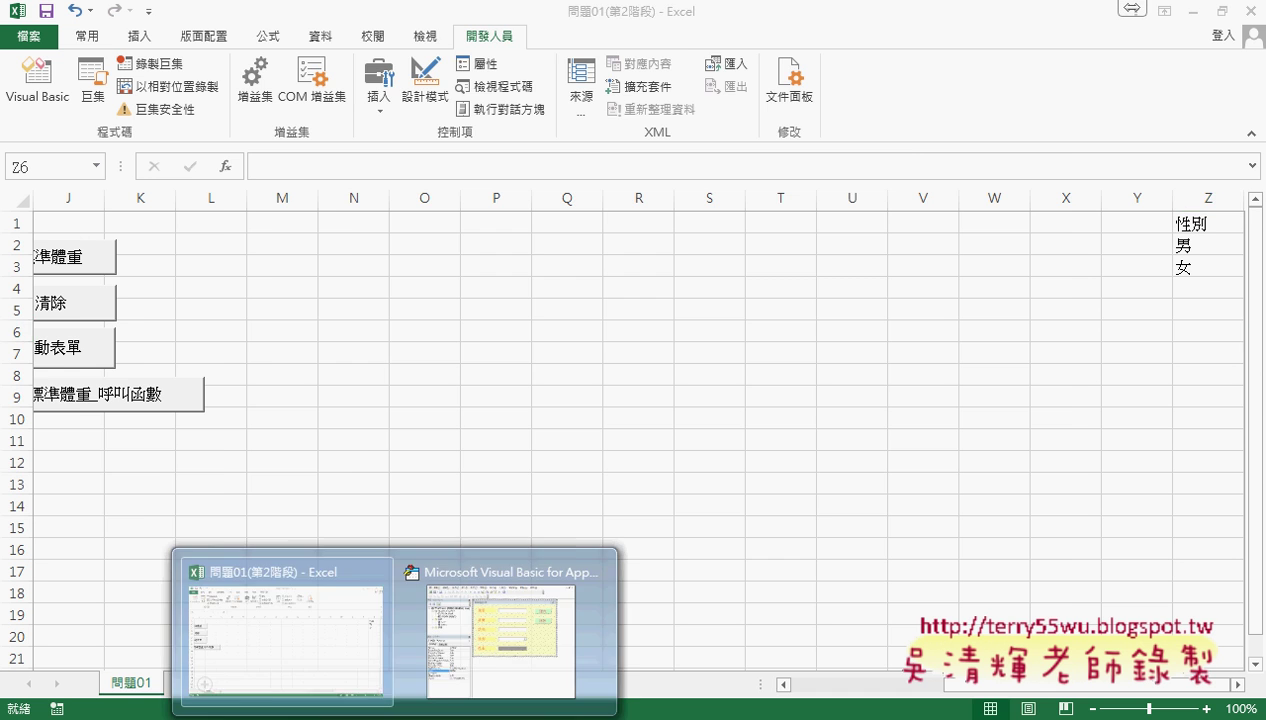
left_click(489, 655)
left_click(440, 82)
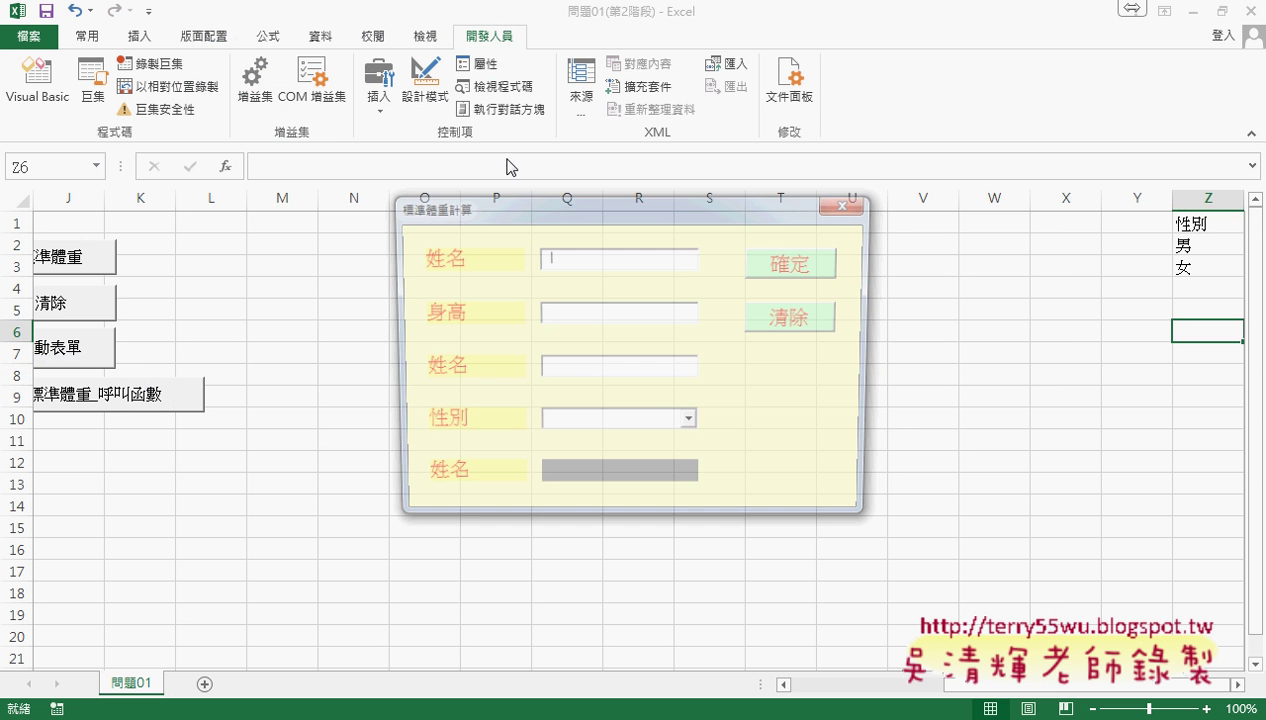
left_click(690, 424)
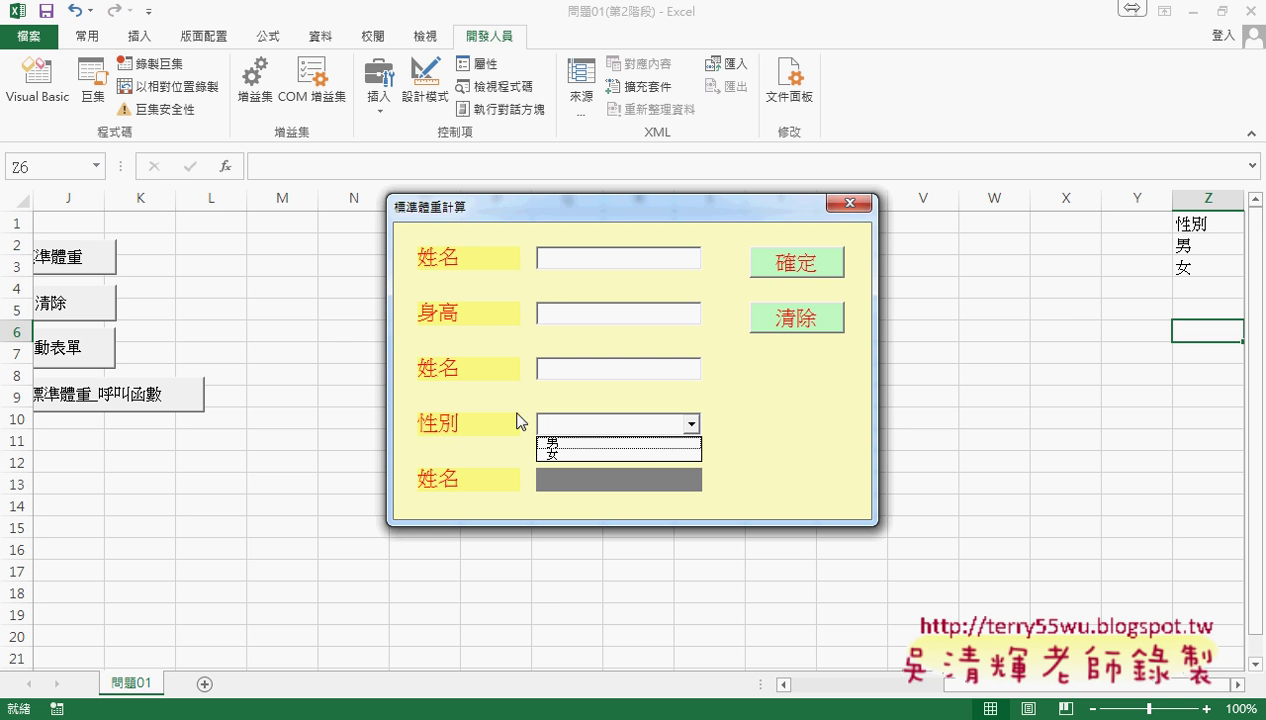
left_click(849, 203)
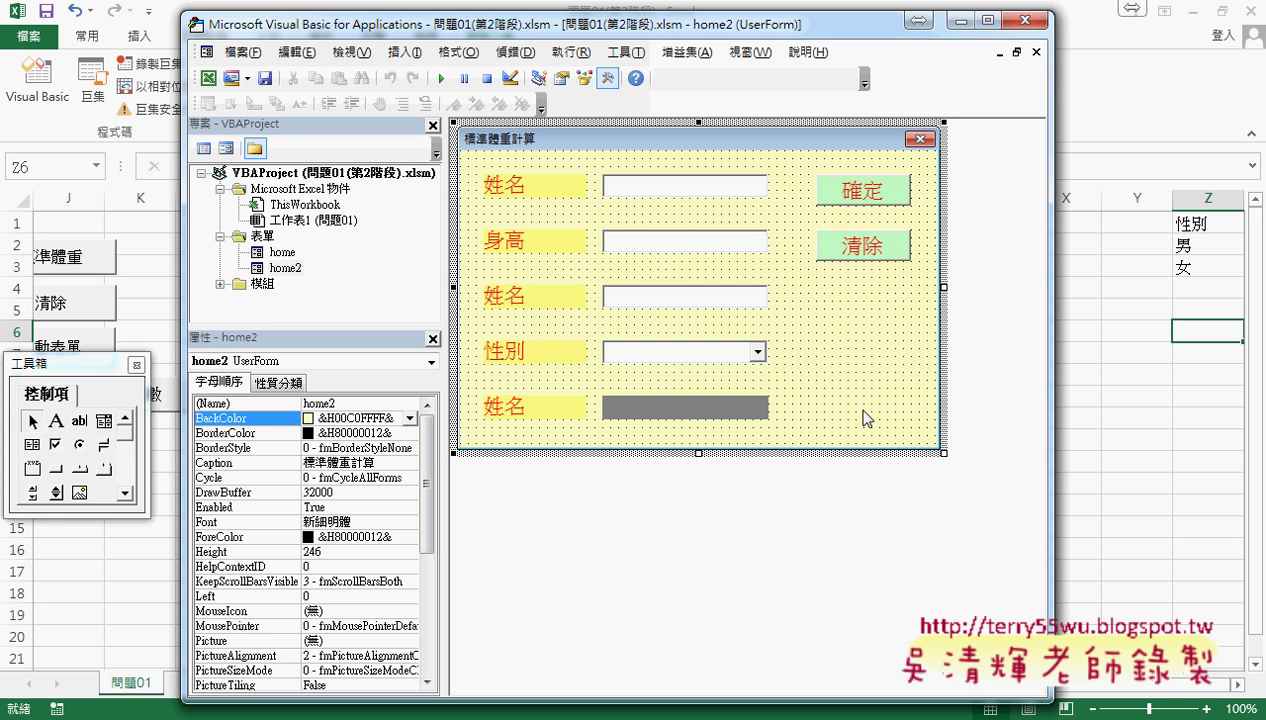
key("F7")
left_click_drag(552, 234, 468, 206)
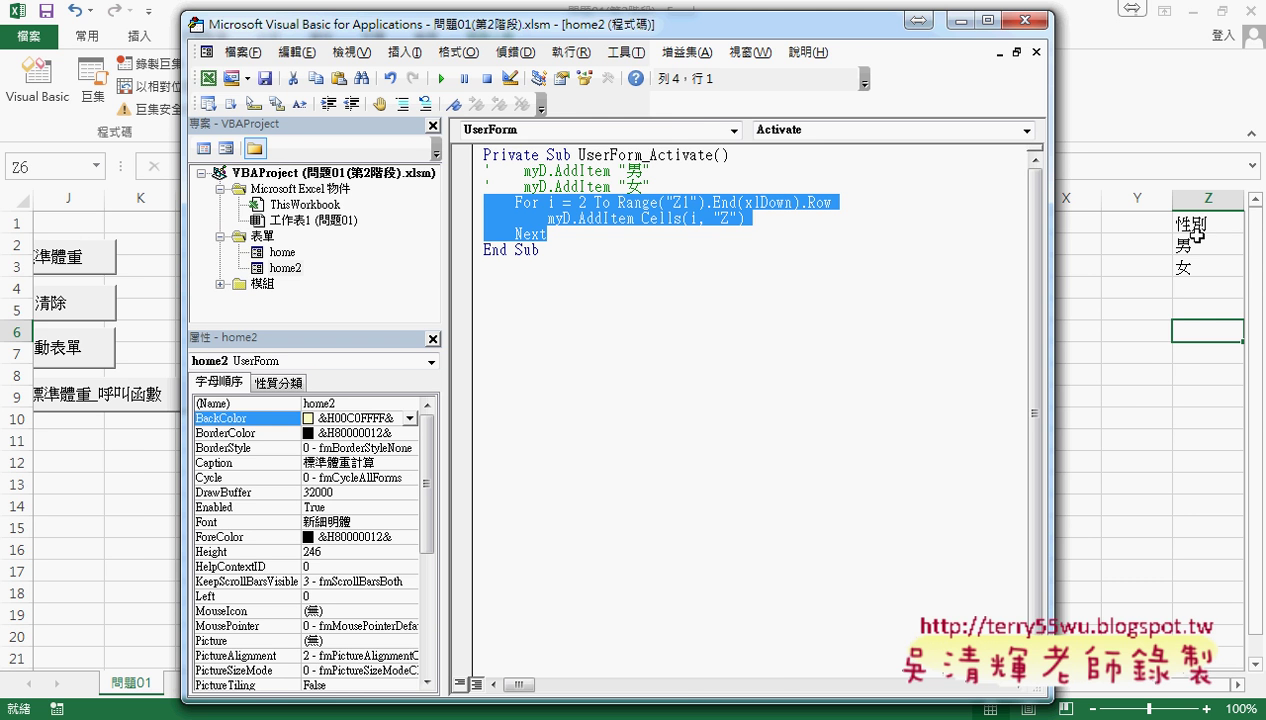
left_click_drag(1190, 225, 1206, 261)
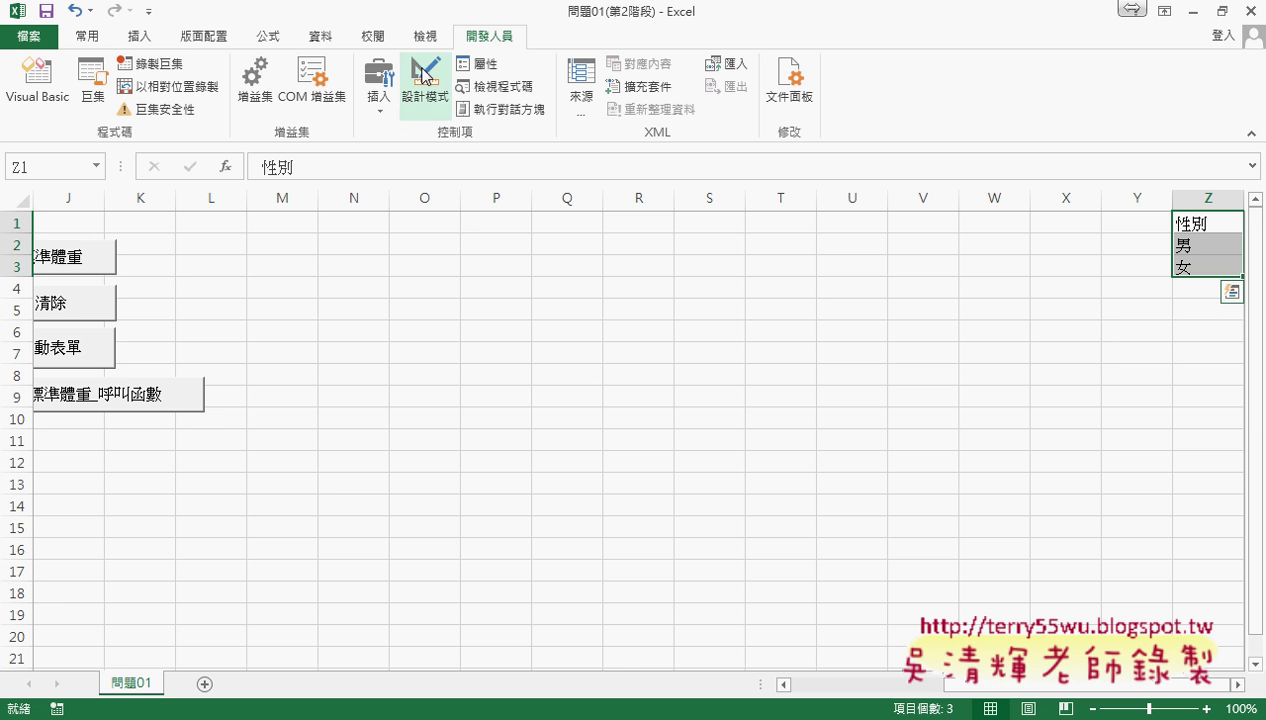
- Create a name from the selected column Z list using its top row, 性別
left_click(271, 42)
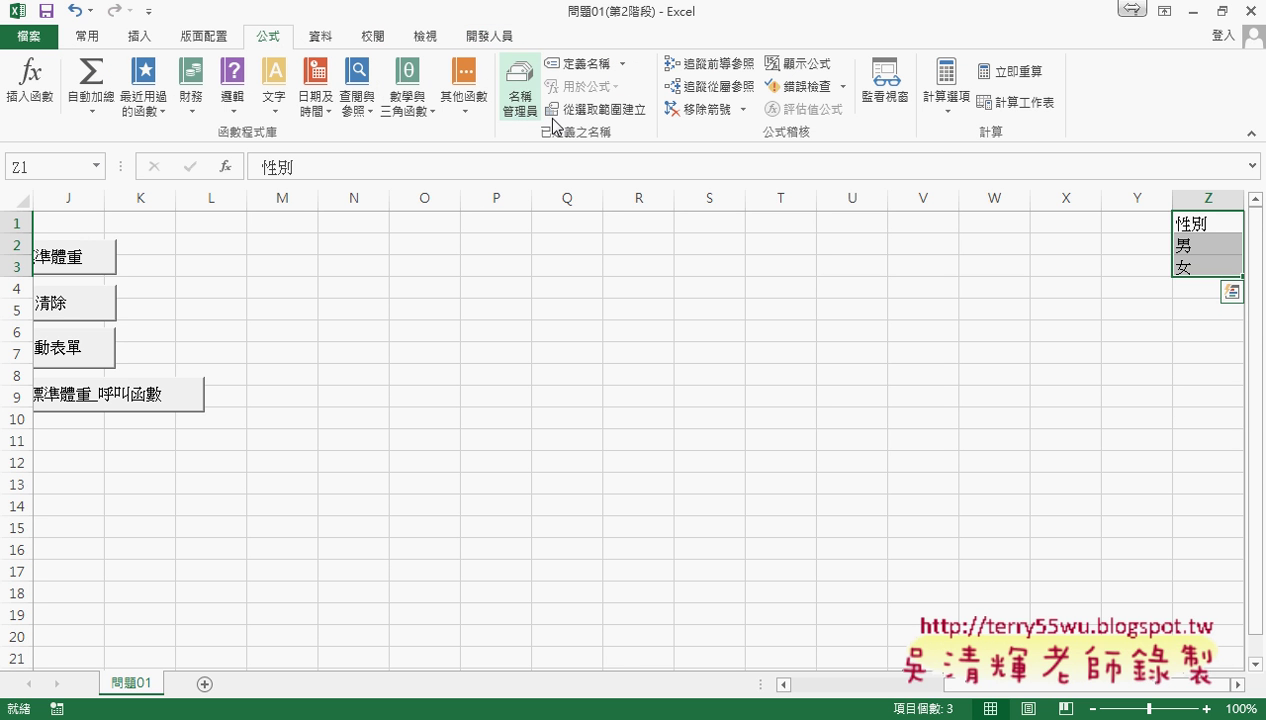
left_click(600, 112)
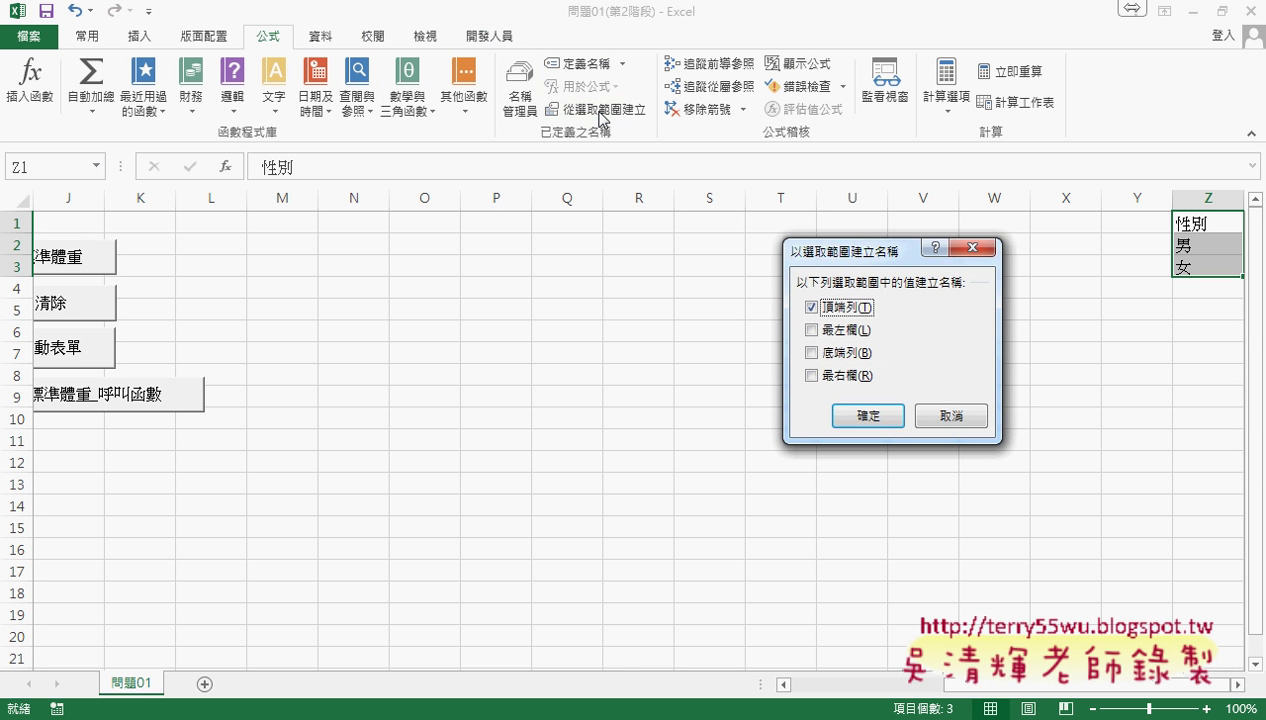
left_click(855, 419)
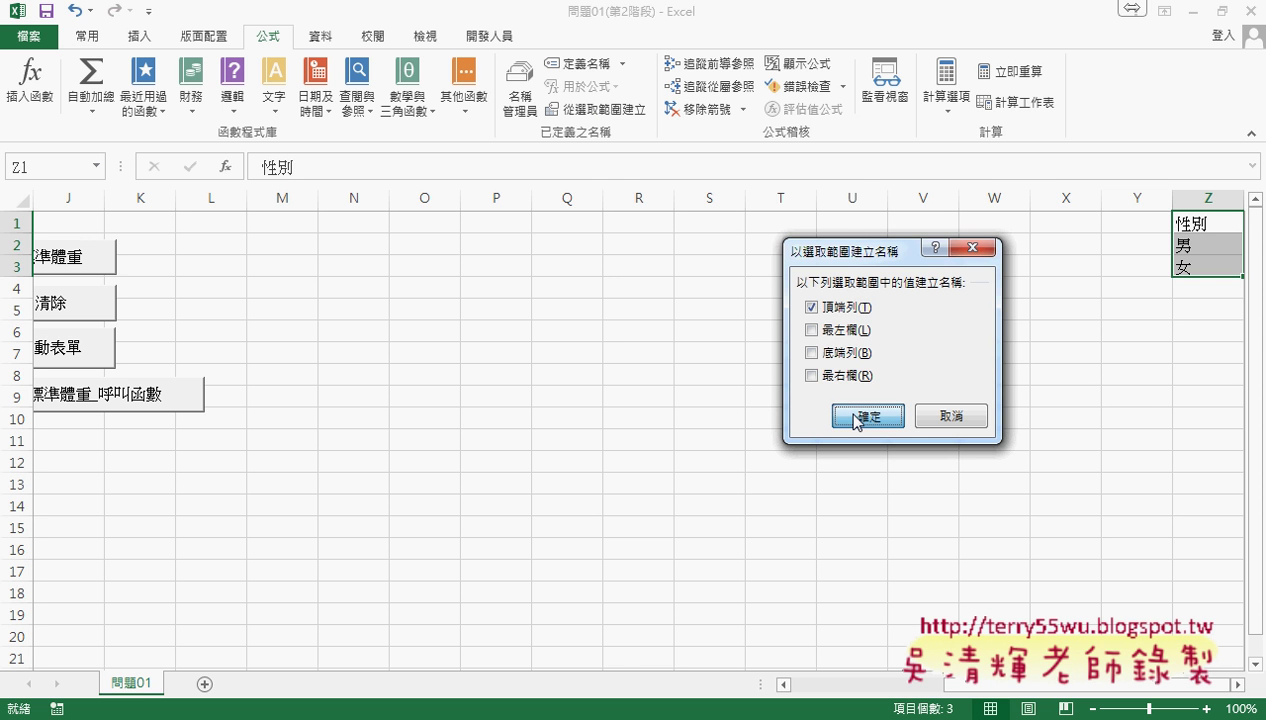
- Check in Name Manager that 性別 refers to 問題01!$Z$2:$Z$3, then close it
left_click(520, 88)
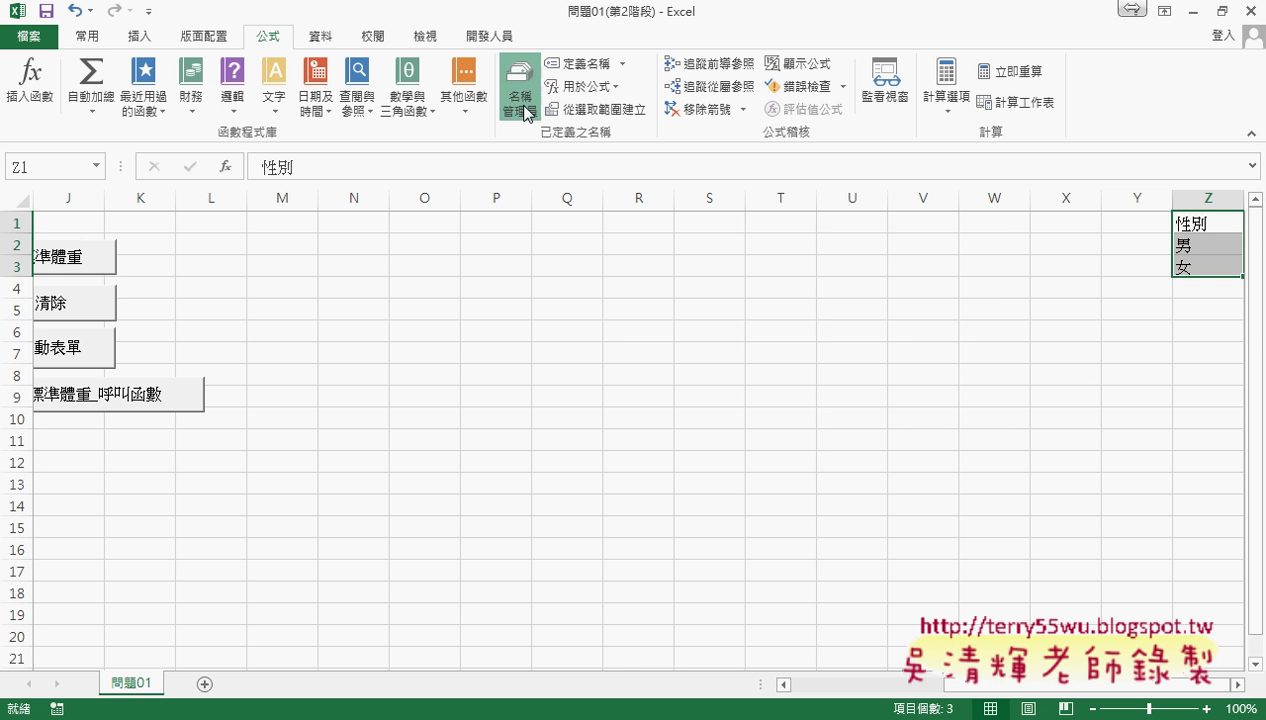
left_click(793, 492)
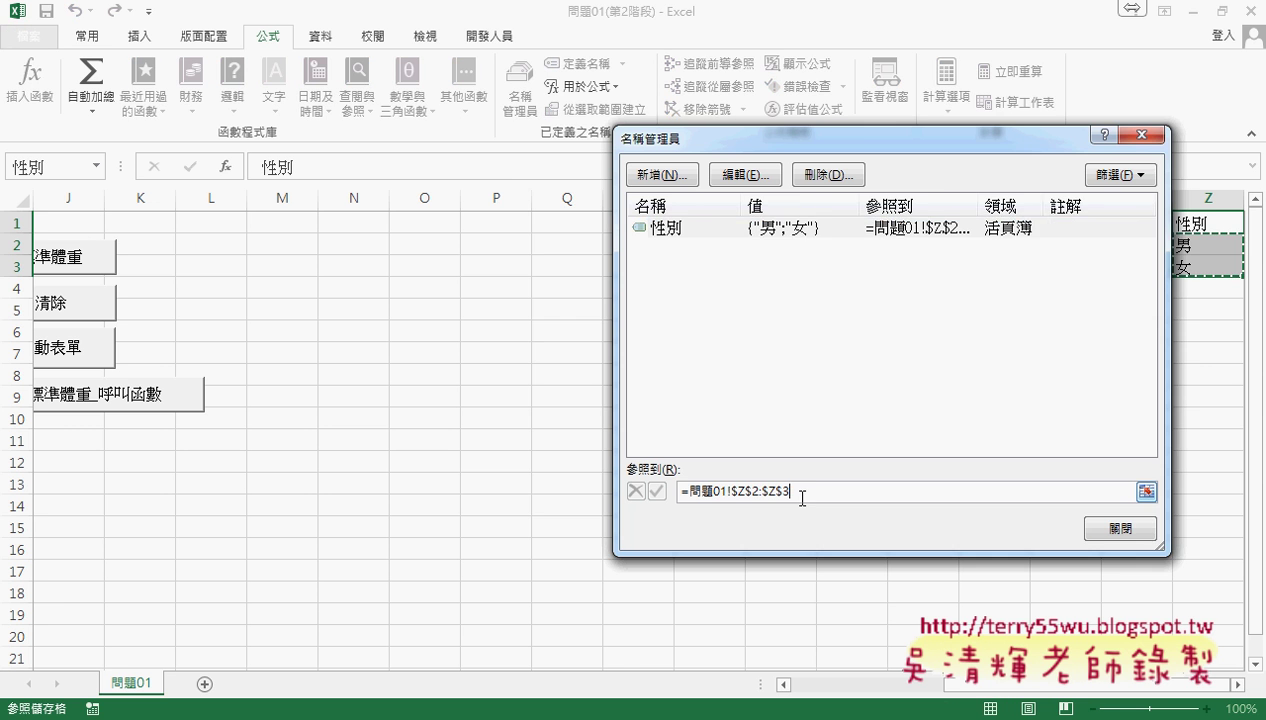
left_click_drag(899, 141, 788, 141)
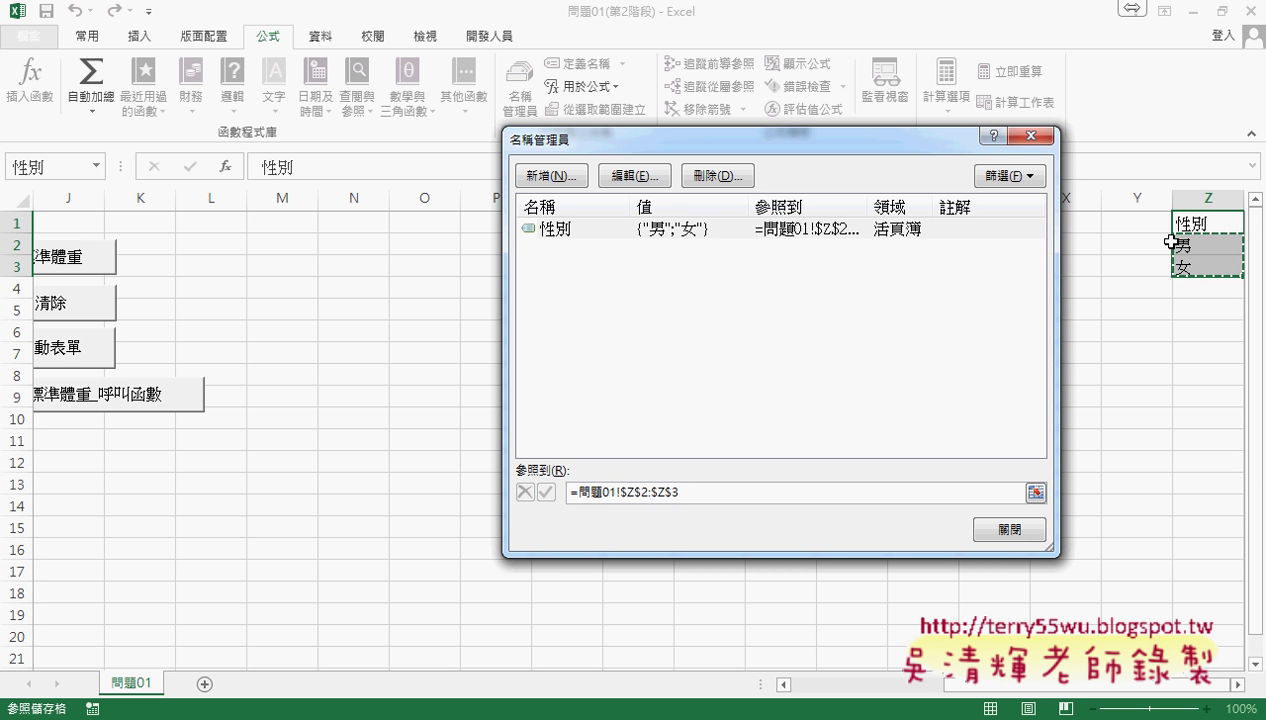
left_click(995, 540)
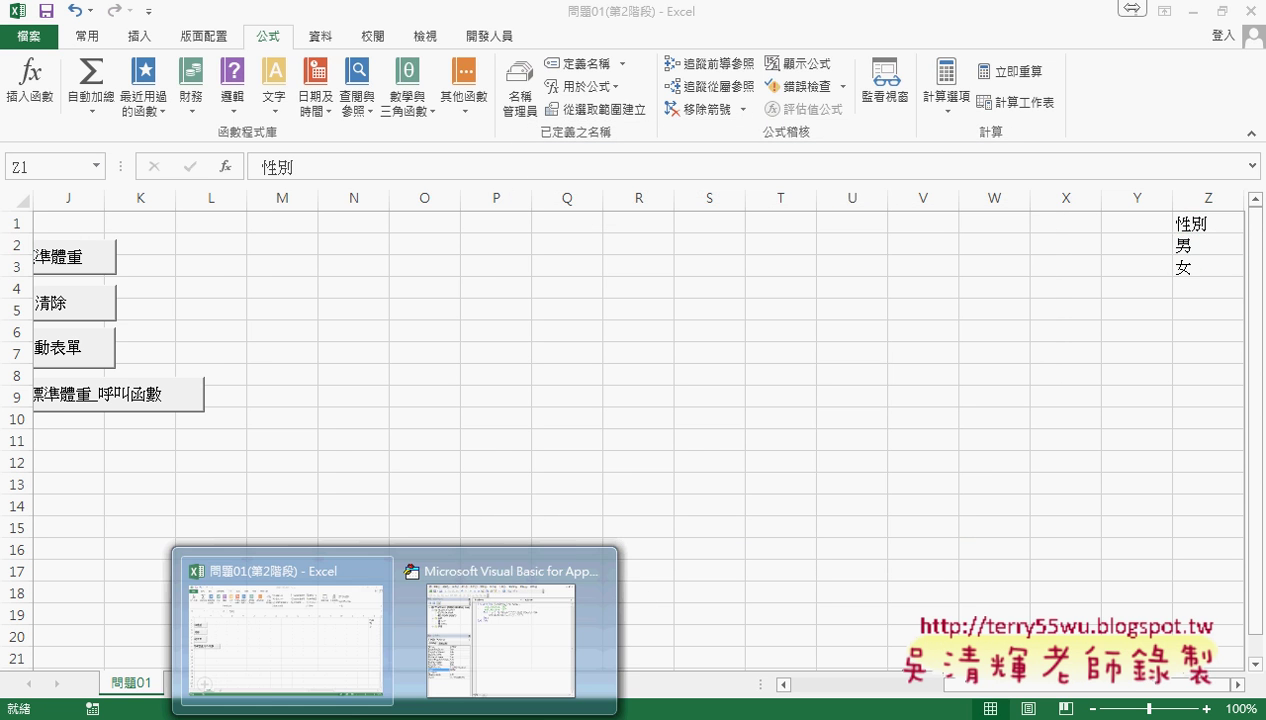
- Comment out the For, AddItem and Next lines and start a new 'for each' line below
left_click(506, 603)
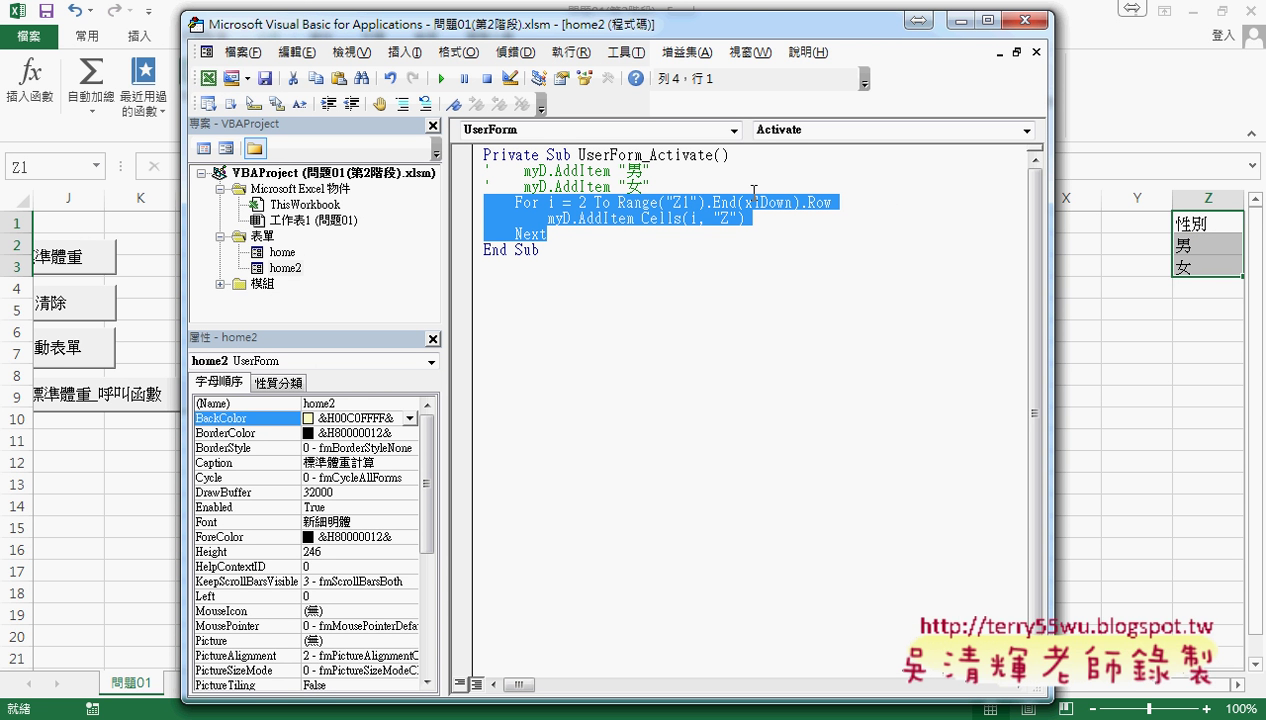
left_click(857, 268)
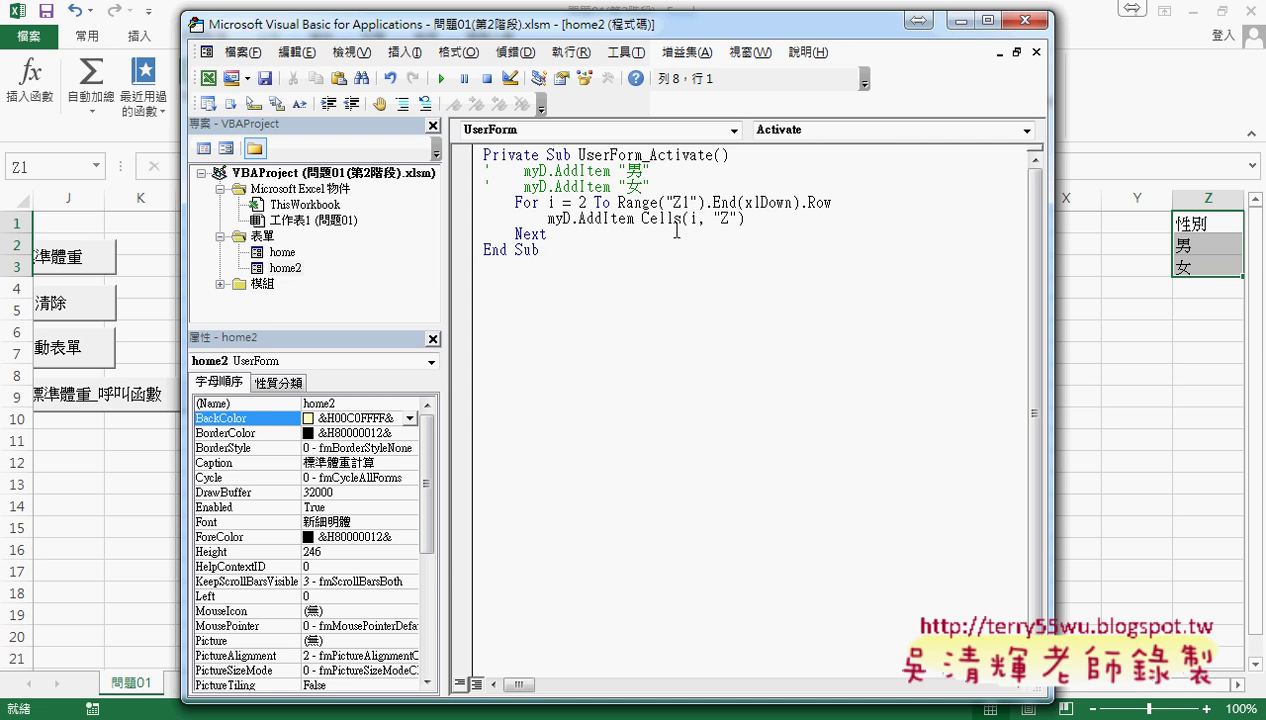
double_click(583, 203)
left_click_drag(548, 203, 862, 212)
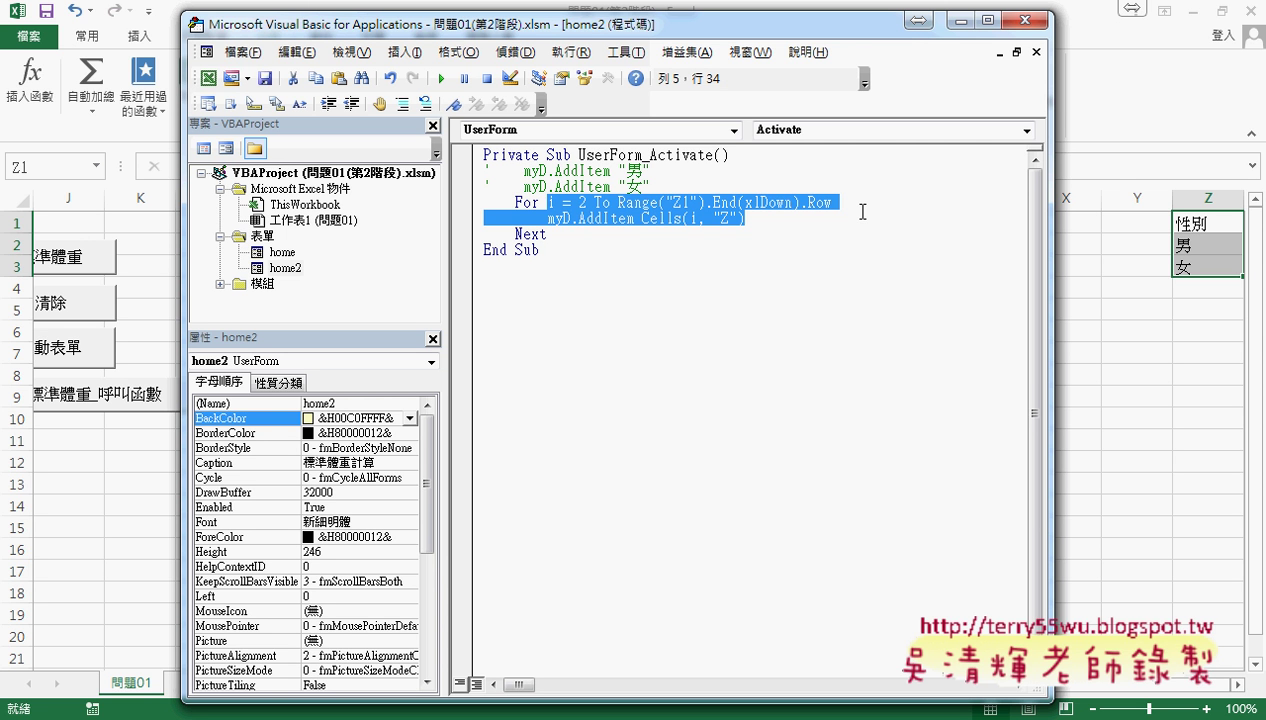
left_click_drag(455, 235, 455, 200)
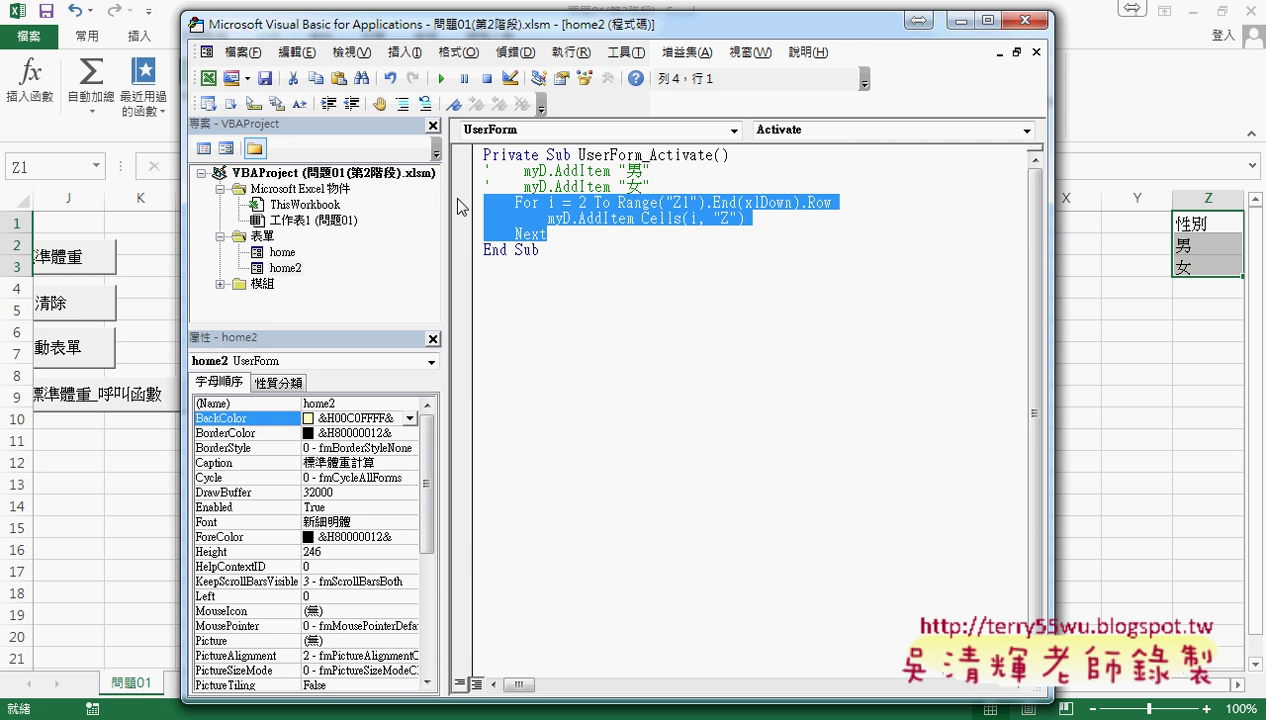
left_click(453, 104)
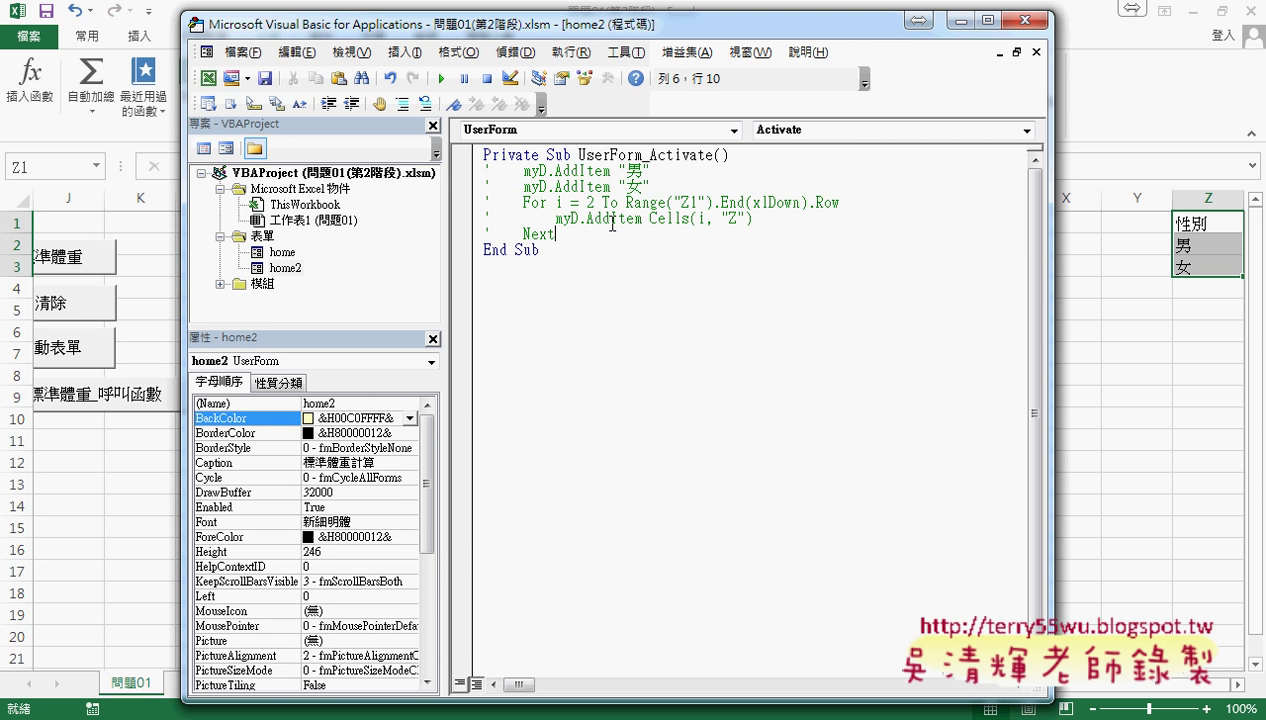
key("Return")
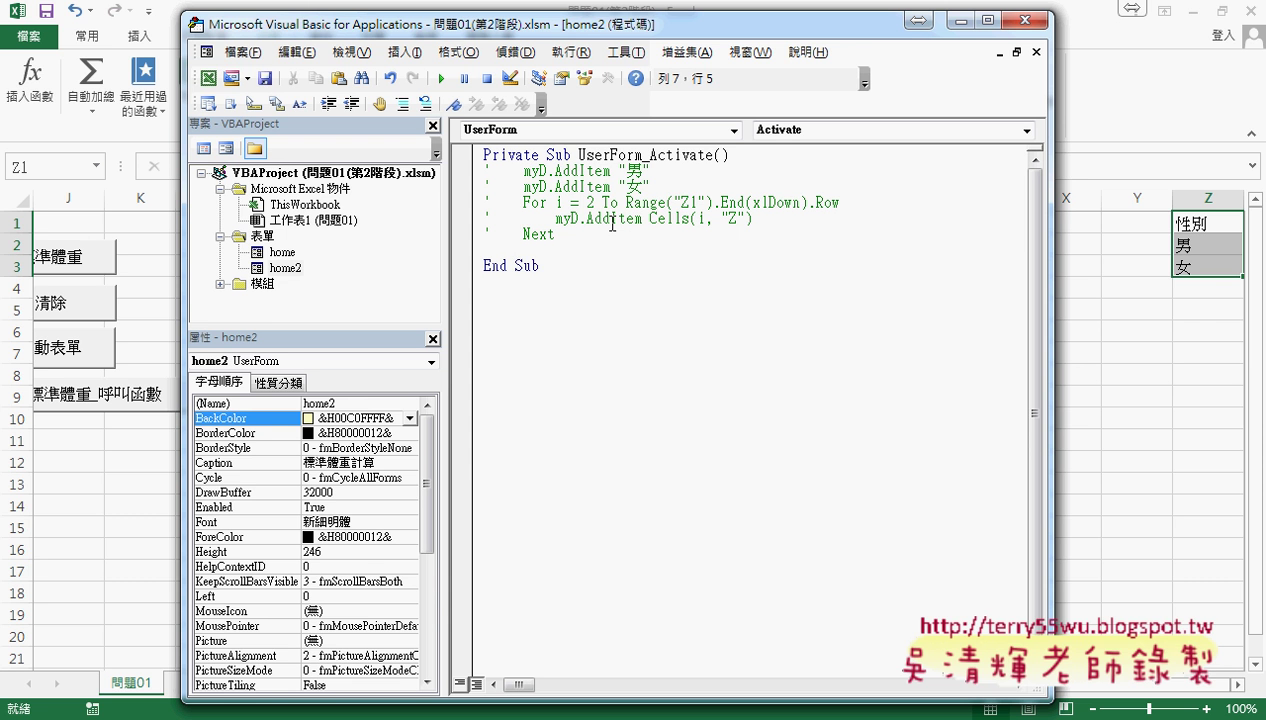
type("f")
type("or ea")
type("ch")
- Complete the line as For Each cell In Names("性別").RefersToRange, picking RefersToRange from IntelliSense
type("cell")
type(" in ")
type("names")
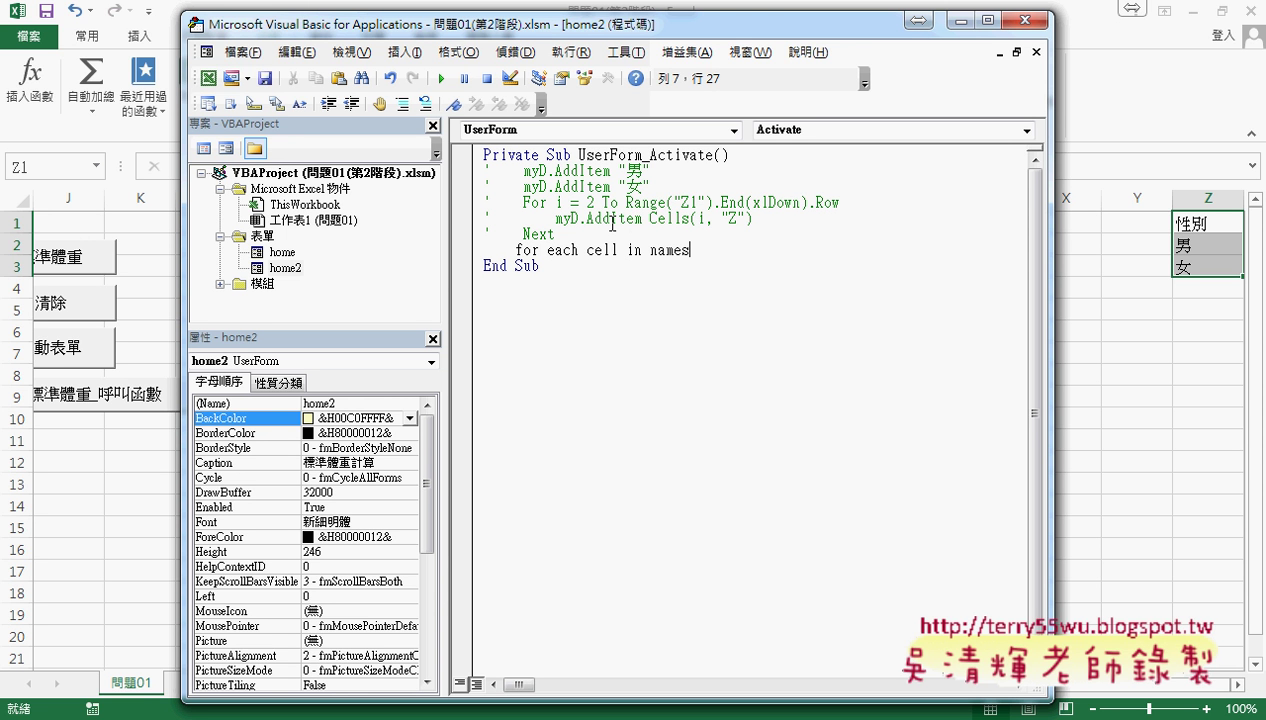
type("(")
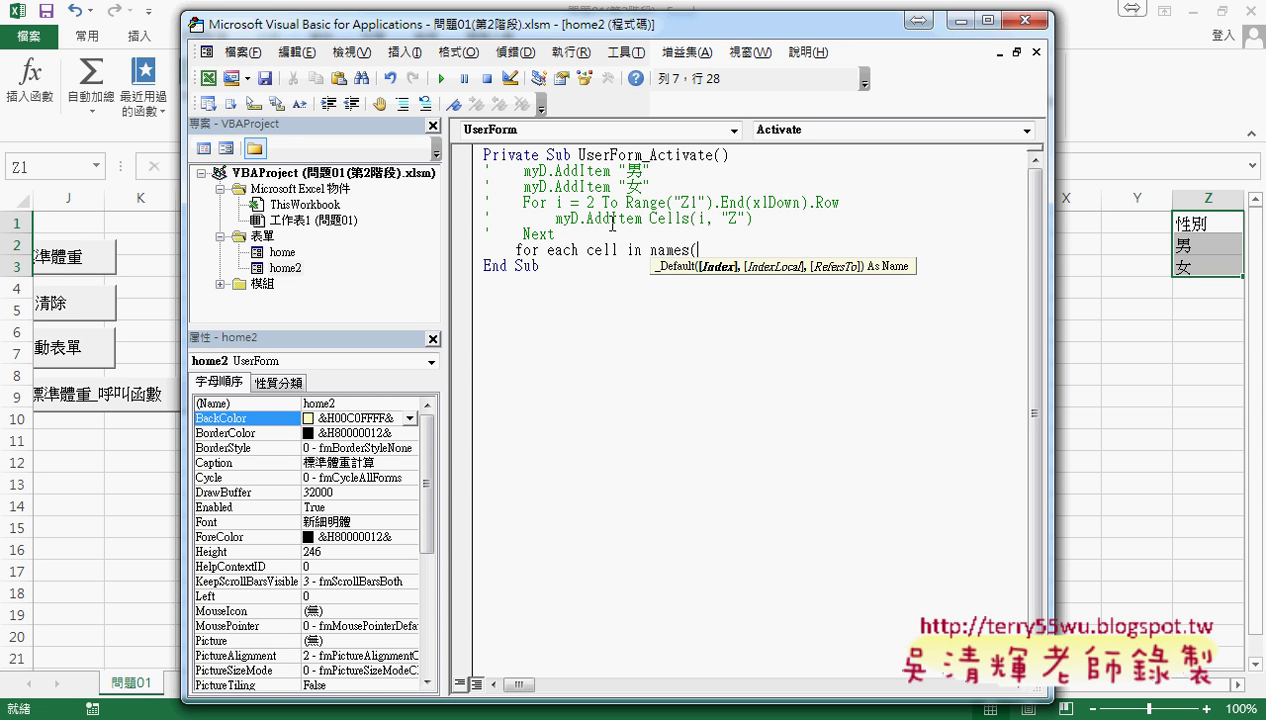
type("\"")
type("性別")
type("\")")
key("Return")
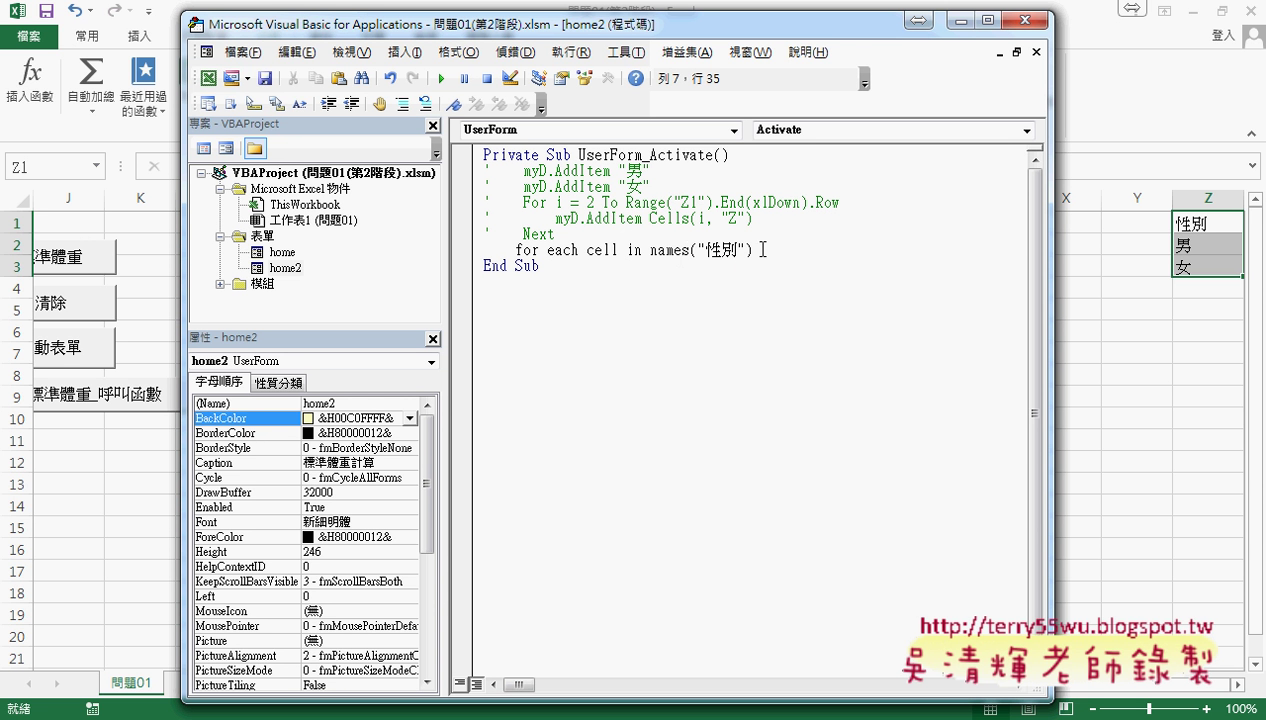
type(".")
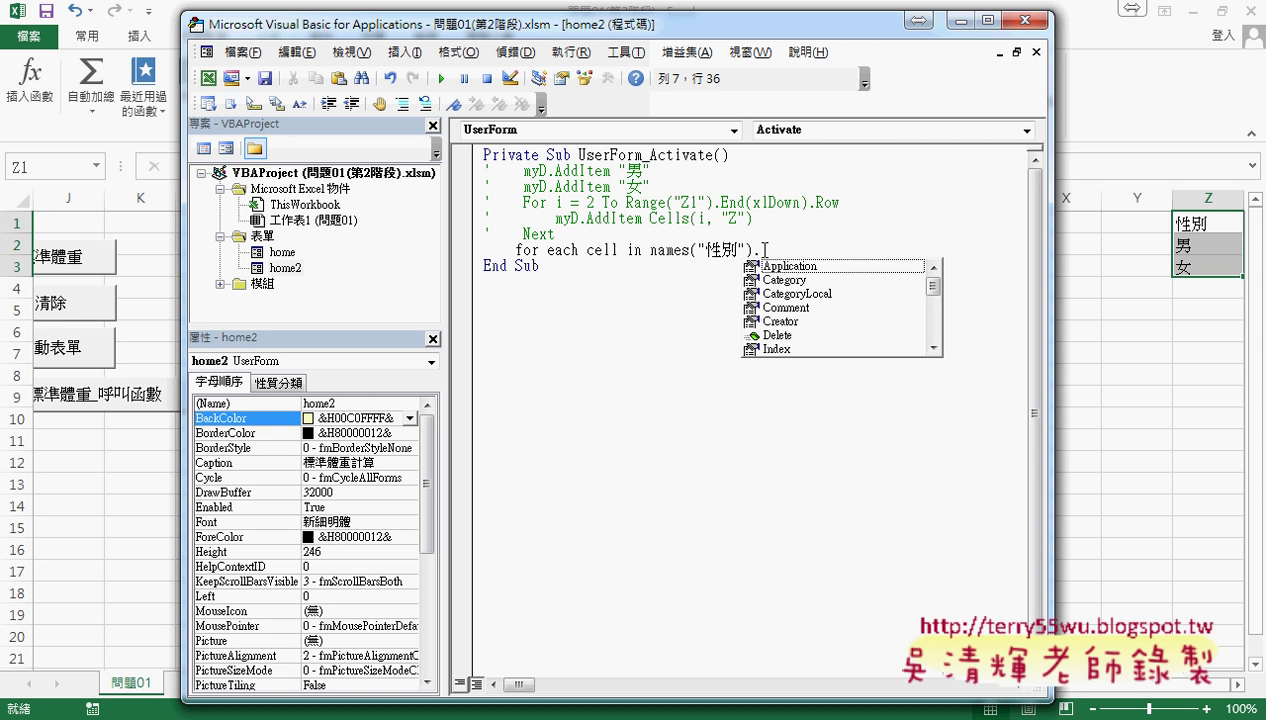
type("ㄘ")
key("BackSpace")
type("re")
key("Down")
key("Down")
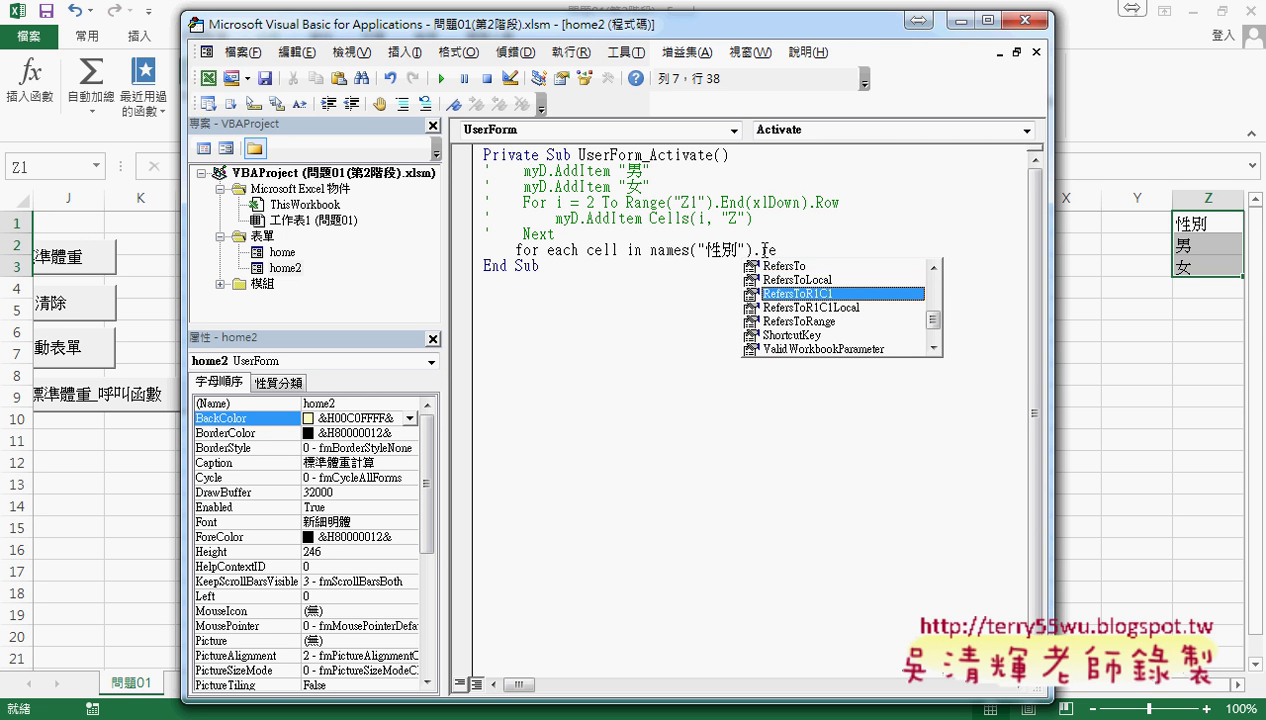
key("Down")
key("Down")
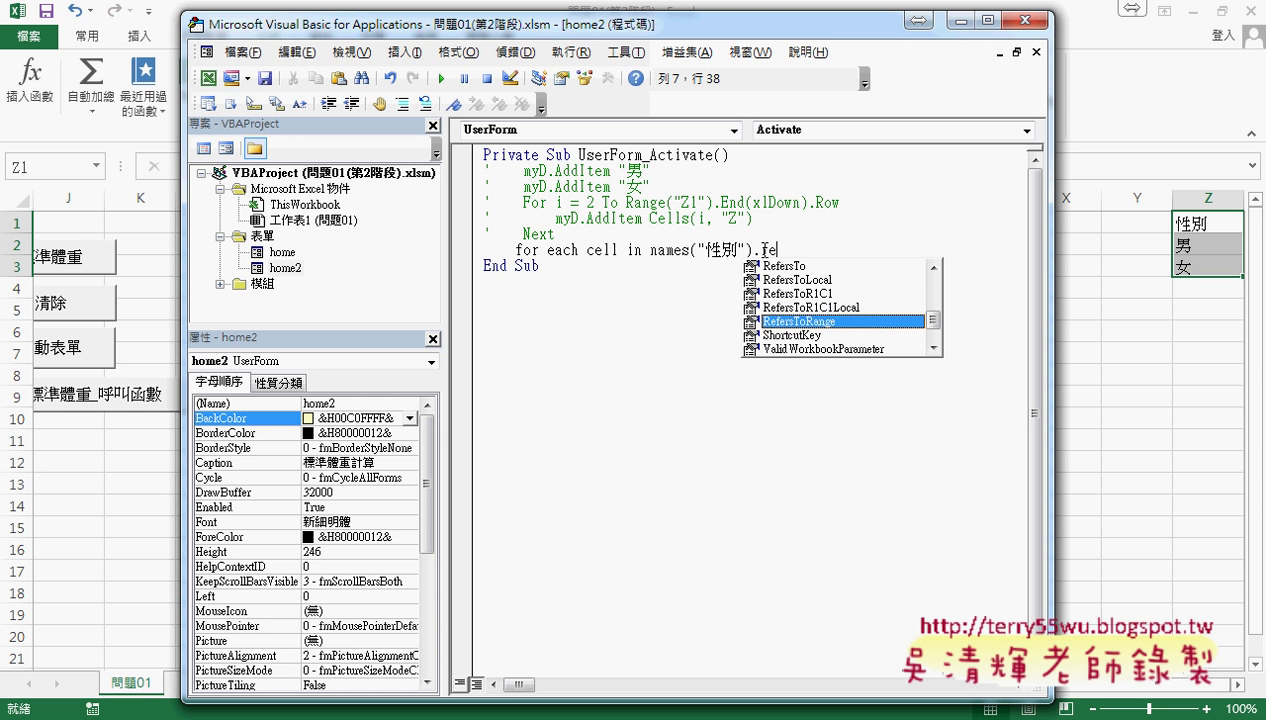
key("Return")
key("Return")
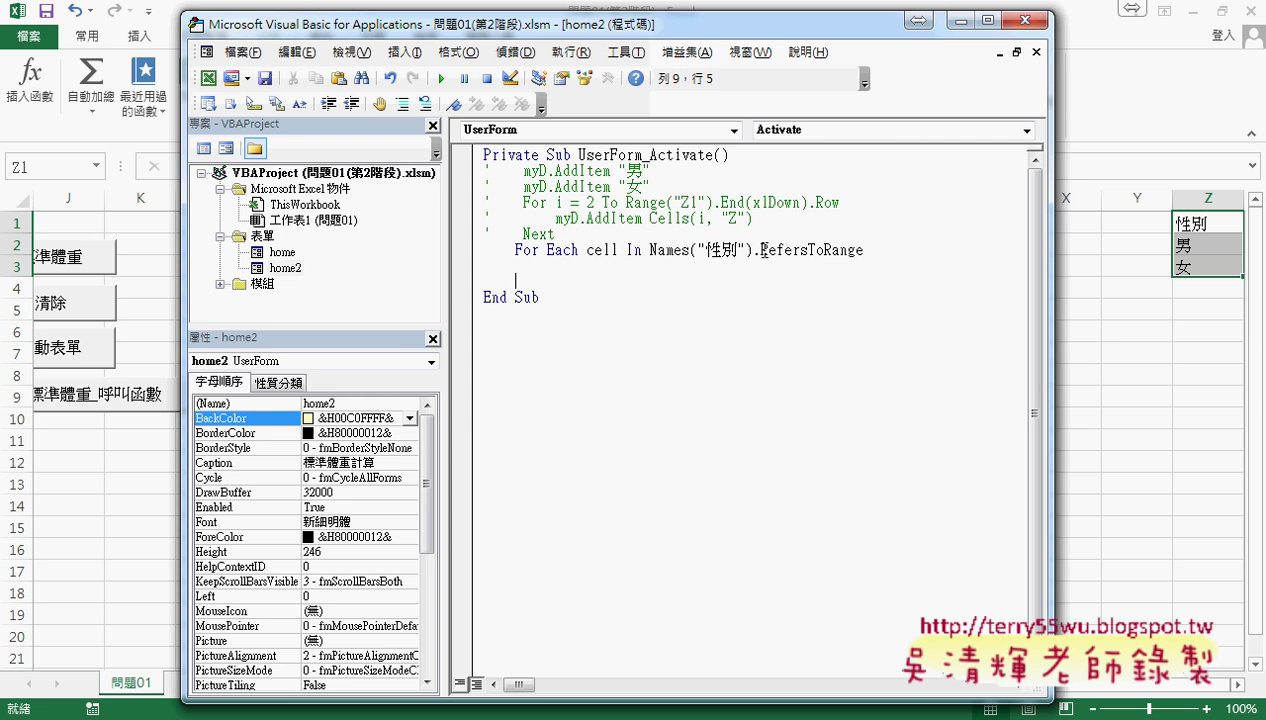
- Close the loop with Next and highlight the cell variable and Names("性別").RefersToRange parts
type("next")
left_click(918, 430)
left_click_drag(864, 250, 652, 249)
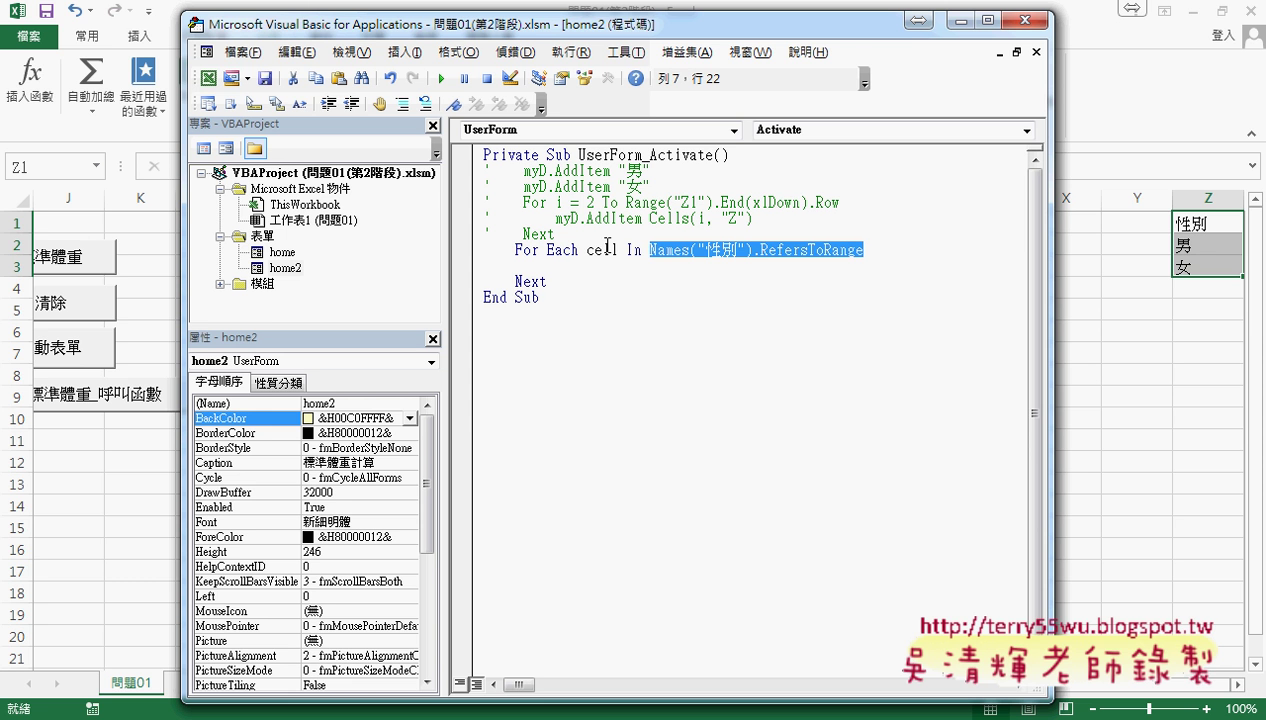
left_click_drag(587, 250, 621, 250)
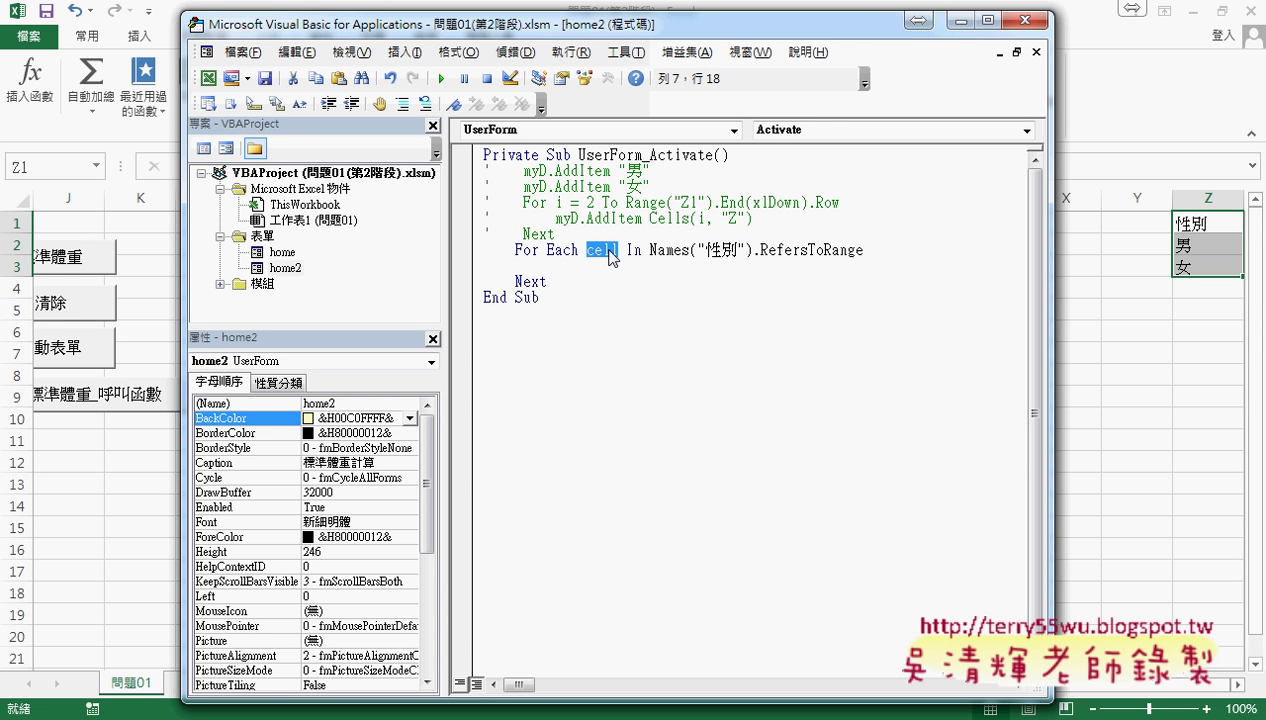
left_click_drag(864, 250, 757, 250)
- Add the indented line myD.AddItem cell inside the For Each loop
left_click(719, 266)
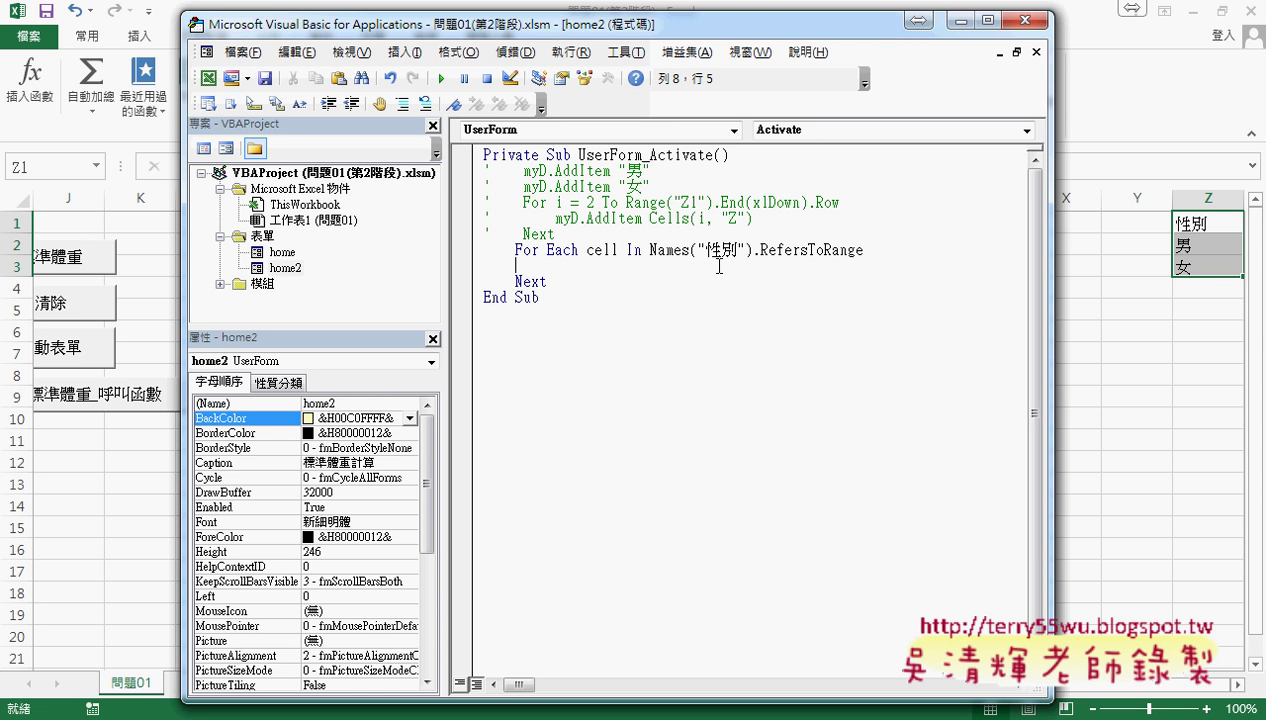
key("Tab")
mouse_move(555, 218)
left_mouse_down()
mouse_move(643, 218)
mouse_move(590, 262)
left_mouse_up()
type("ce")
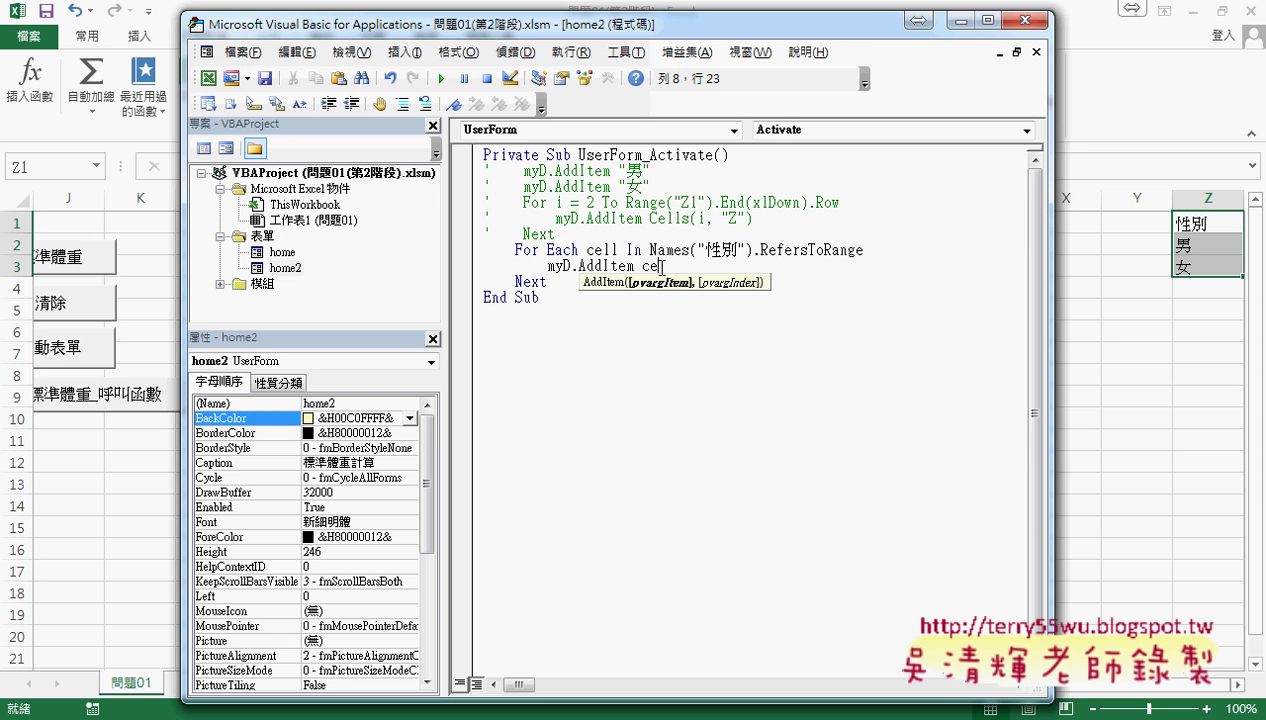
type("ll")
left_click(586, 353)
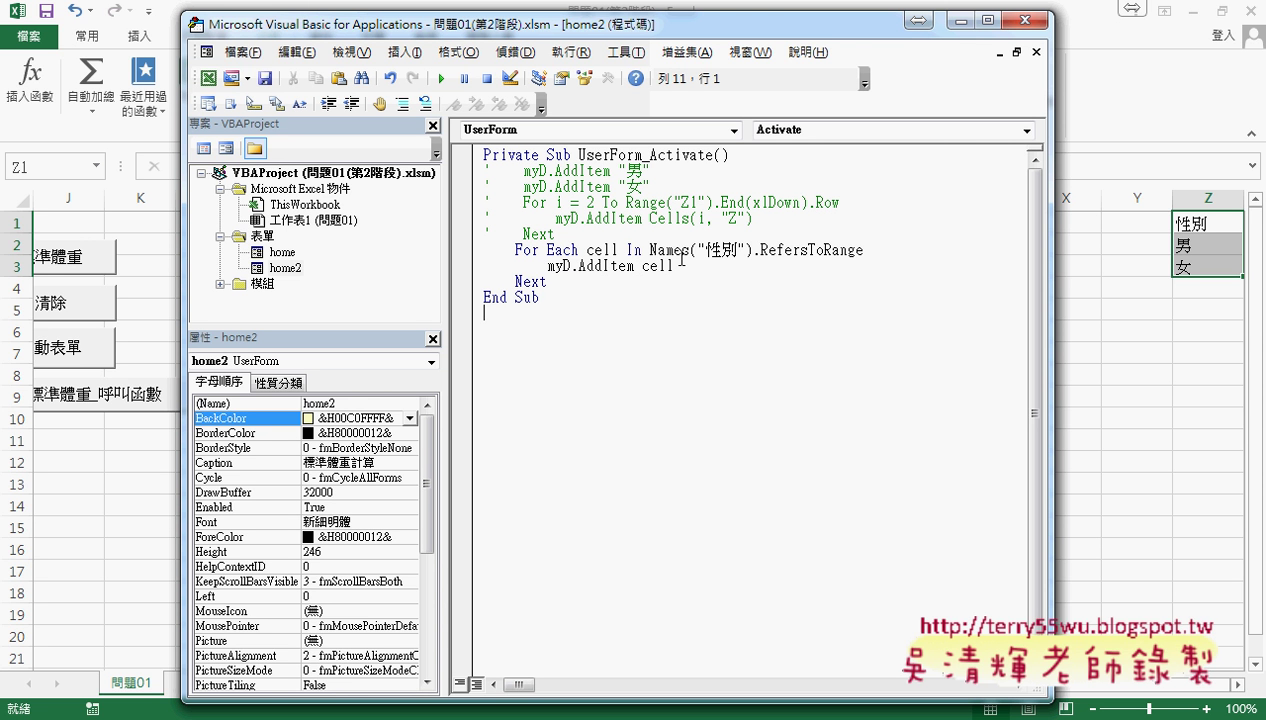
double_click(662, 249)
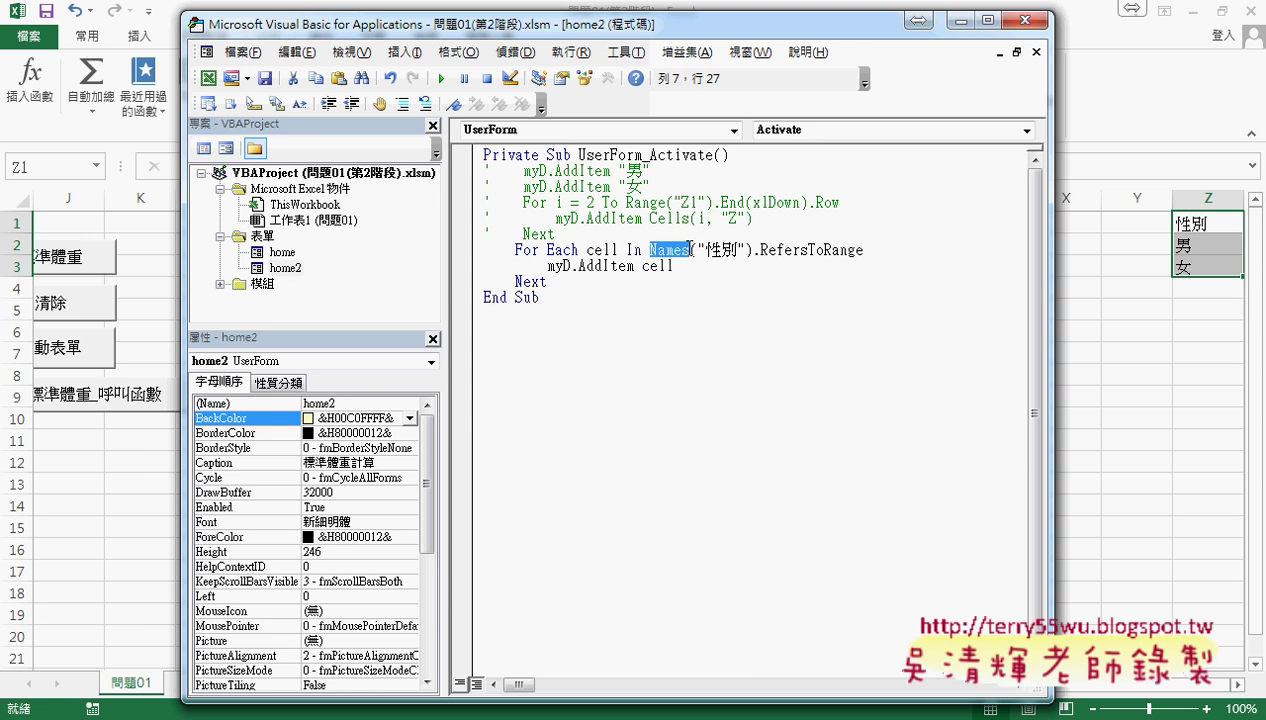
left_click(443, 79)
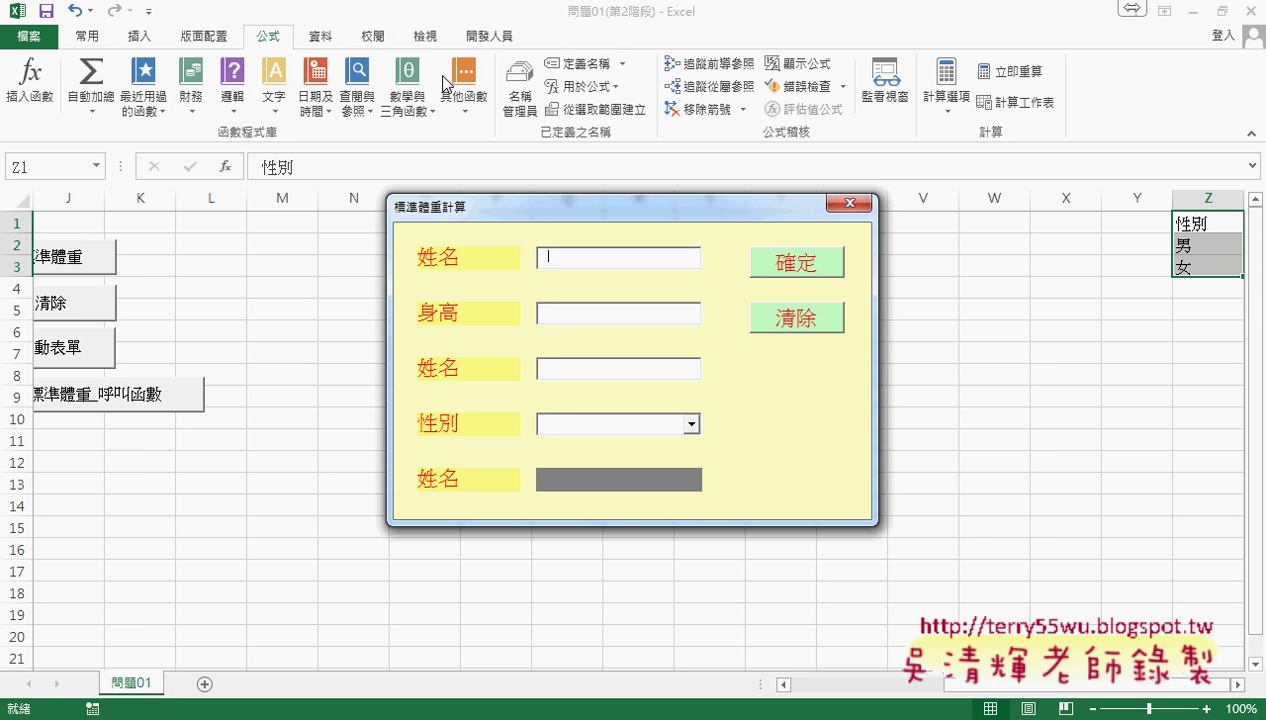
left_click(691, 424)
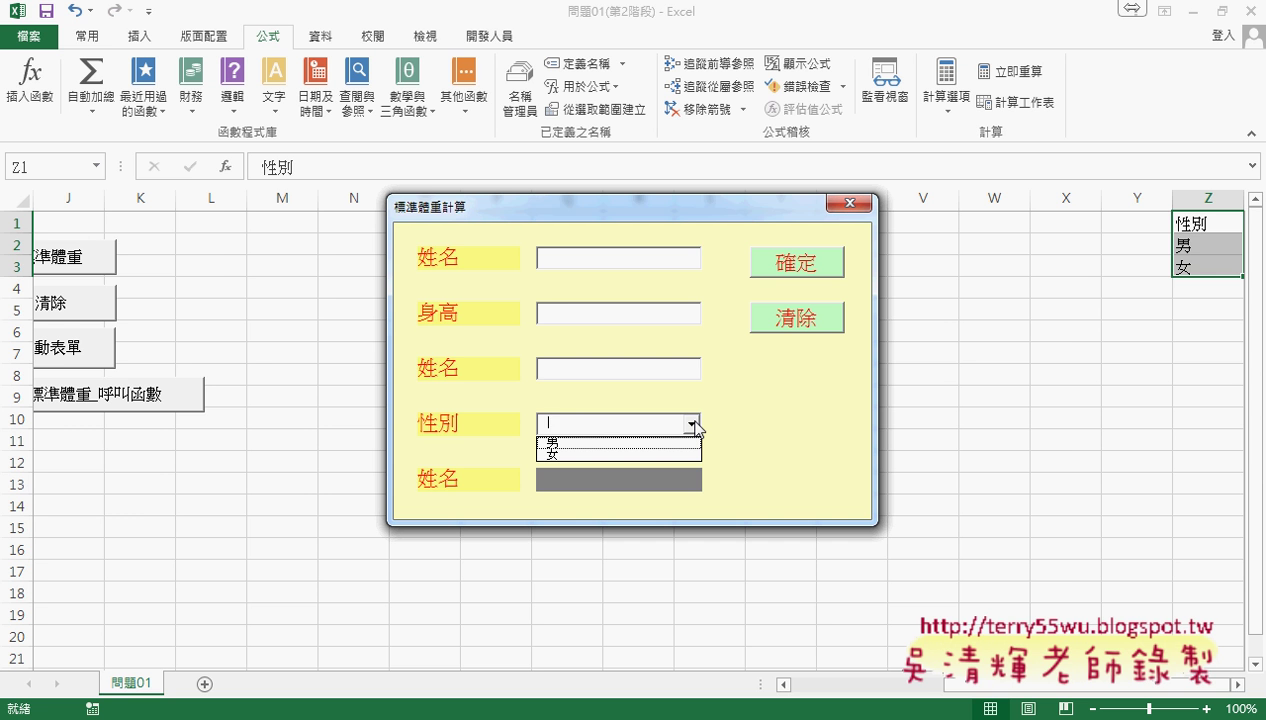
left_click(830, 204)
key("F7")
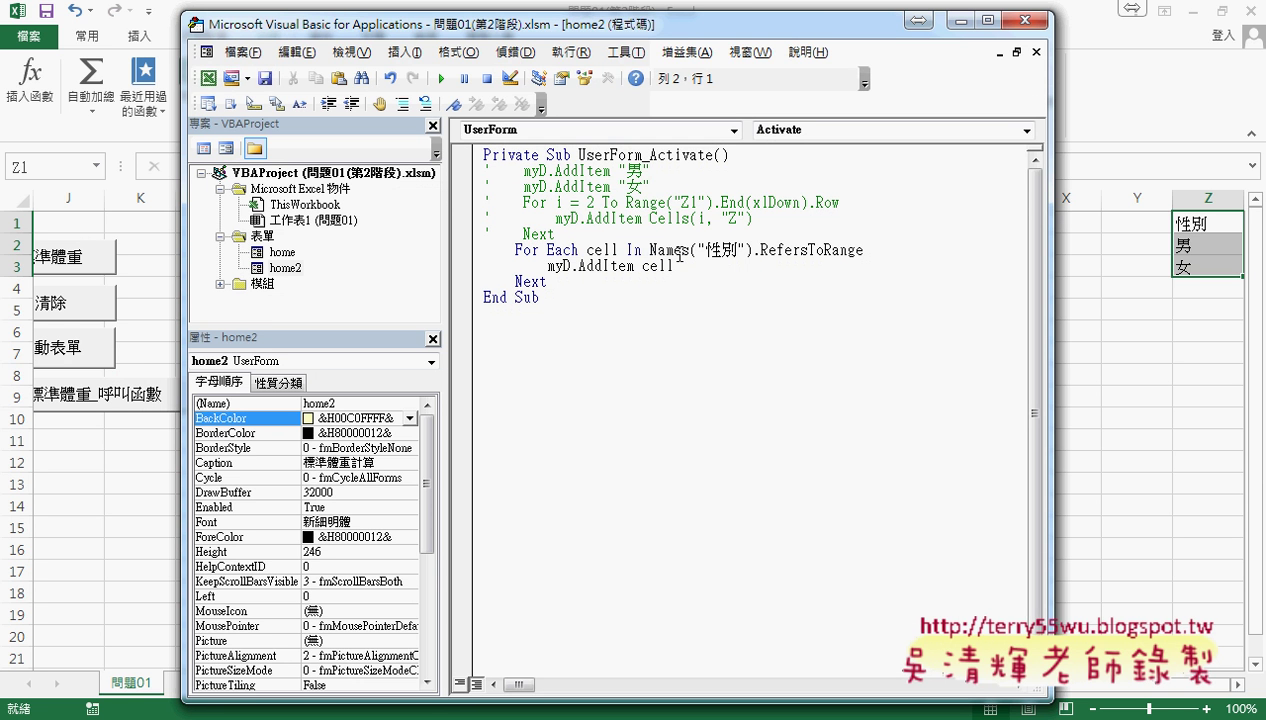
left_click_drag(650, 250, 874, 250)
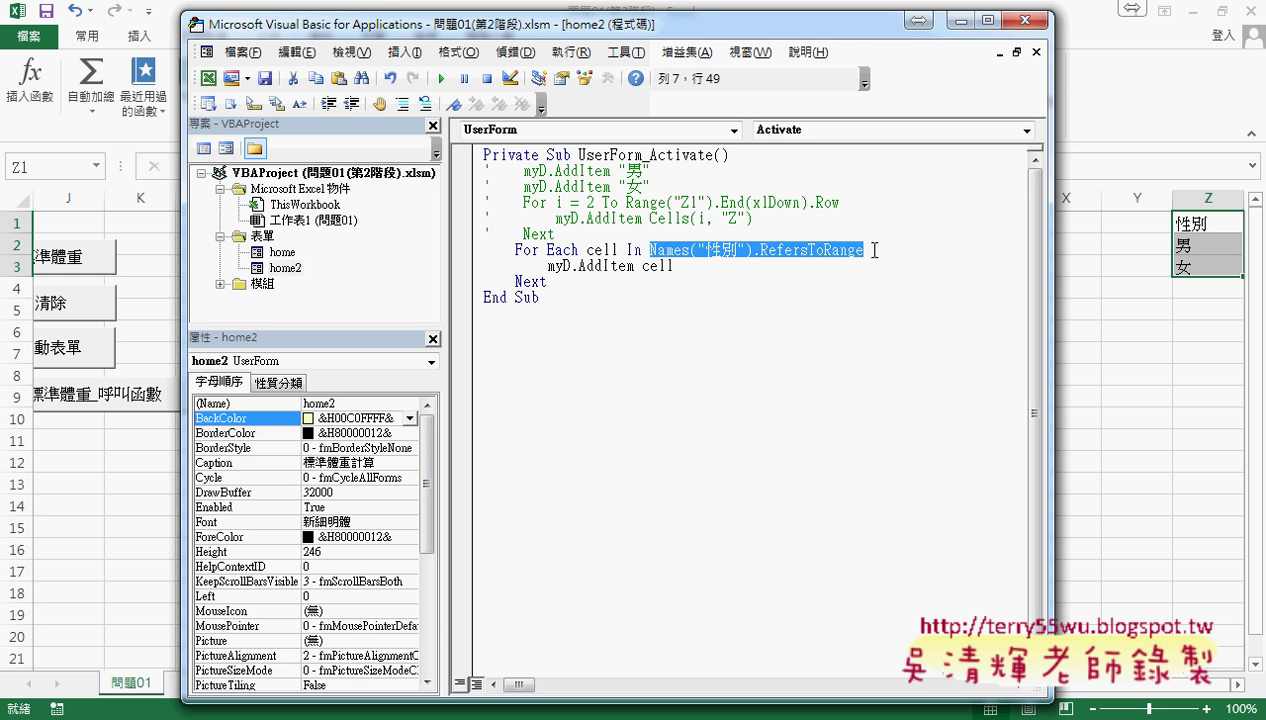
left_click_drag(548, 282, 474, 252)
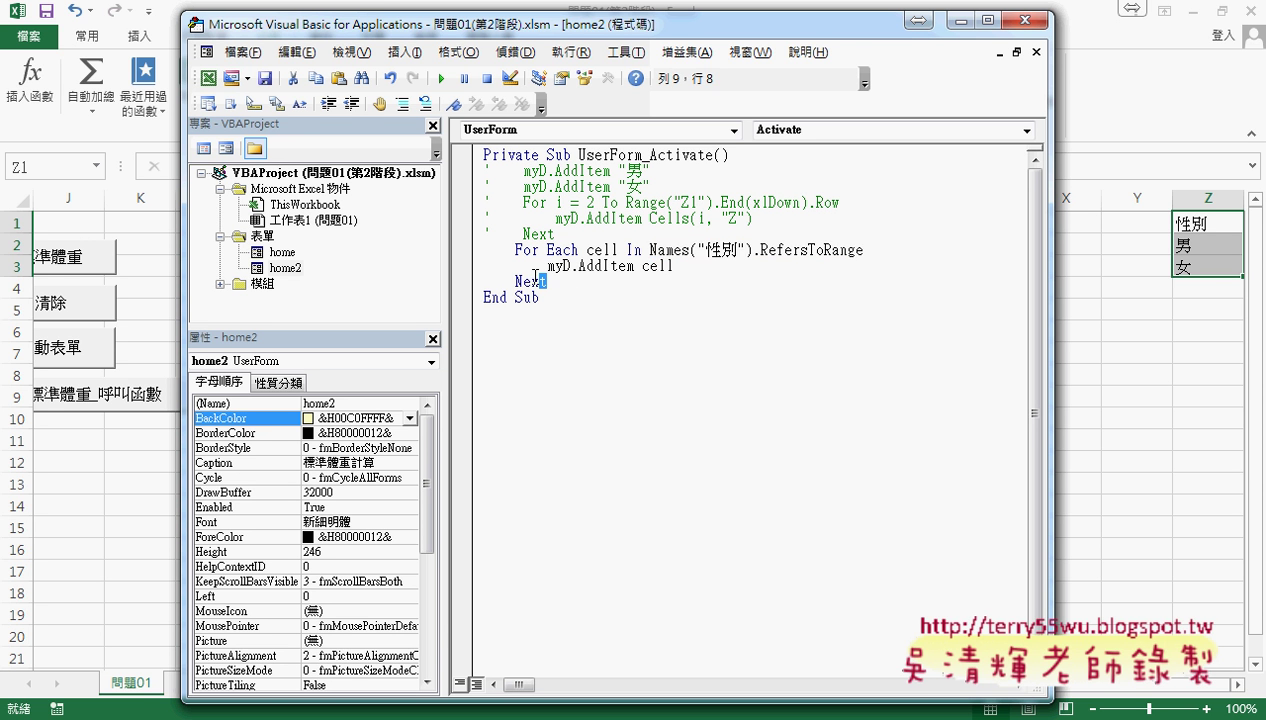